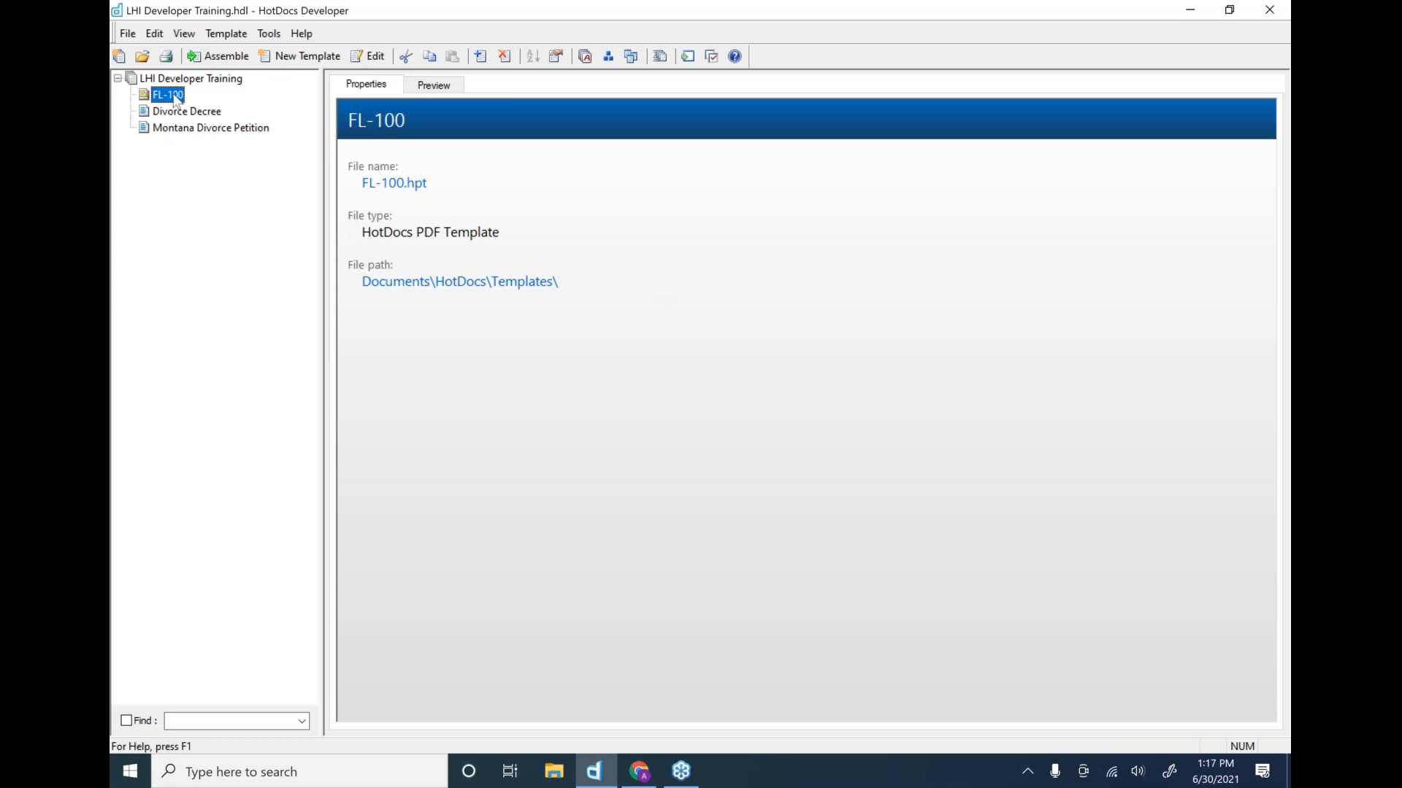
- Open the FL-100 template for editing
double_click(177, 101)
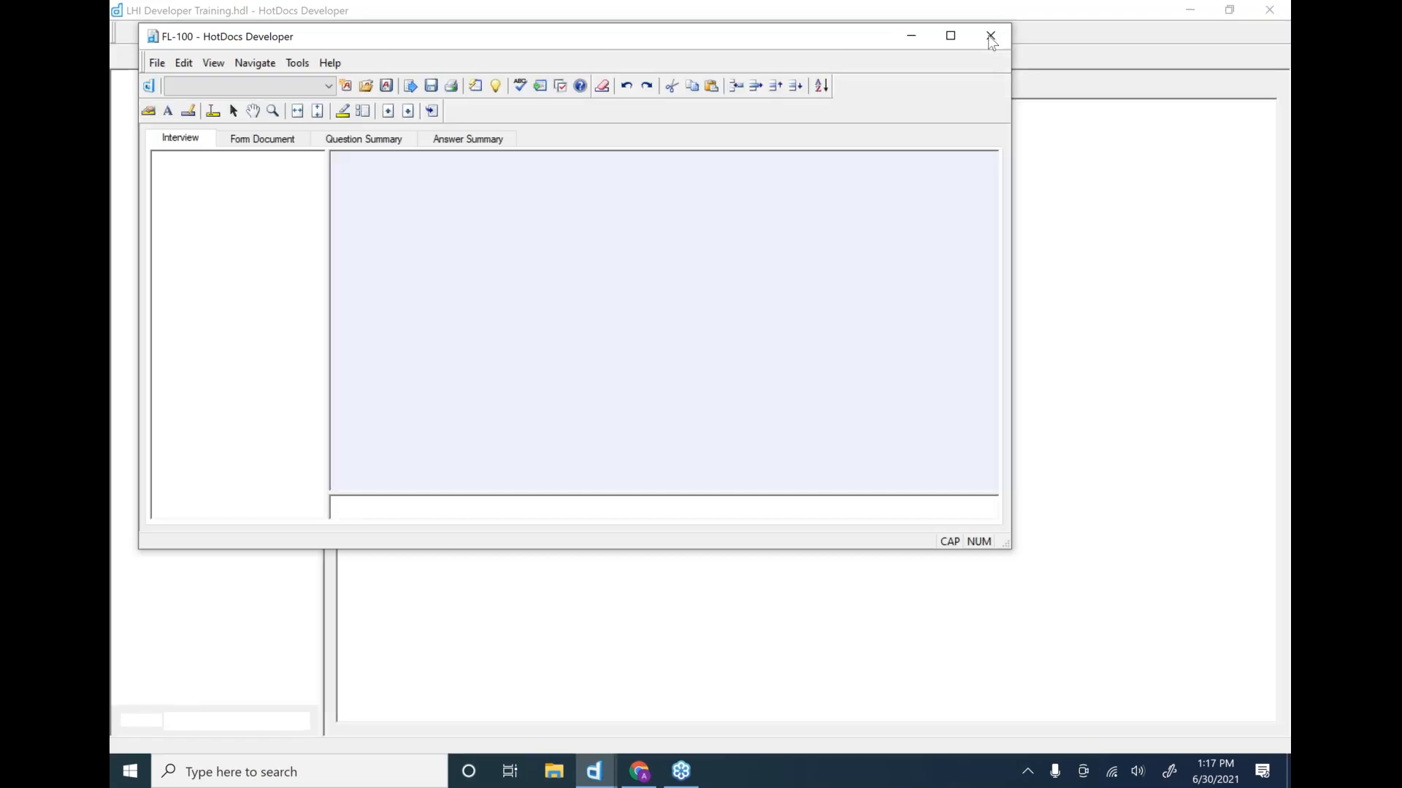
click(706, 342)
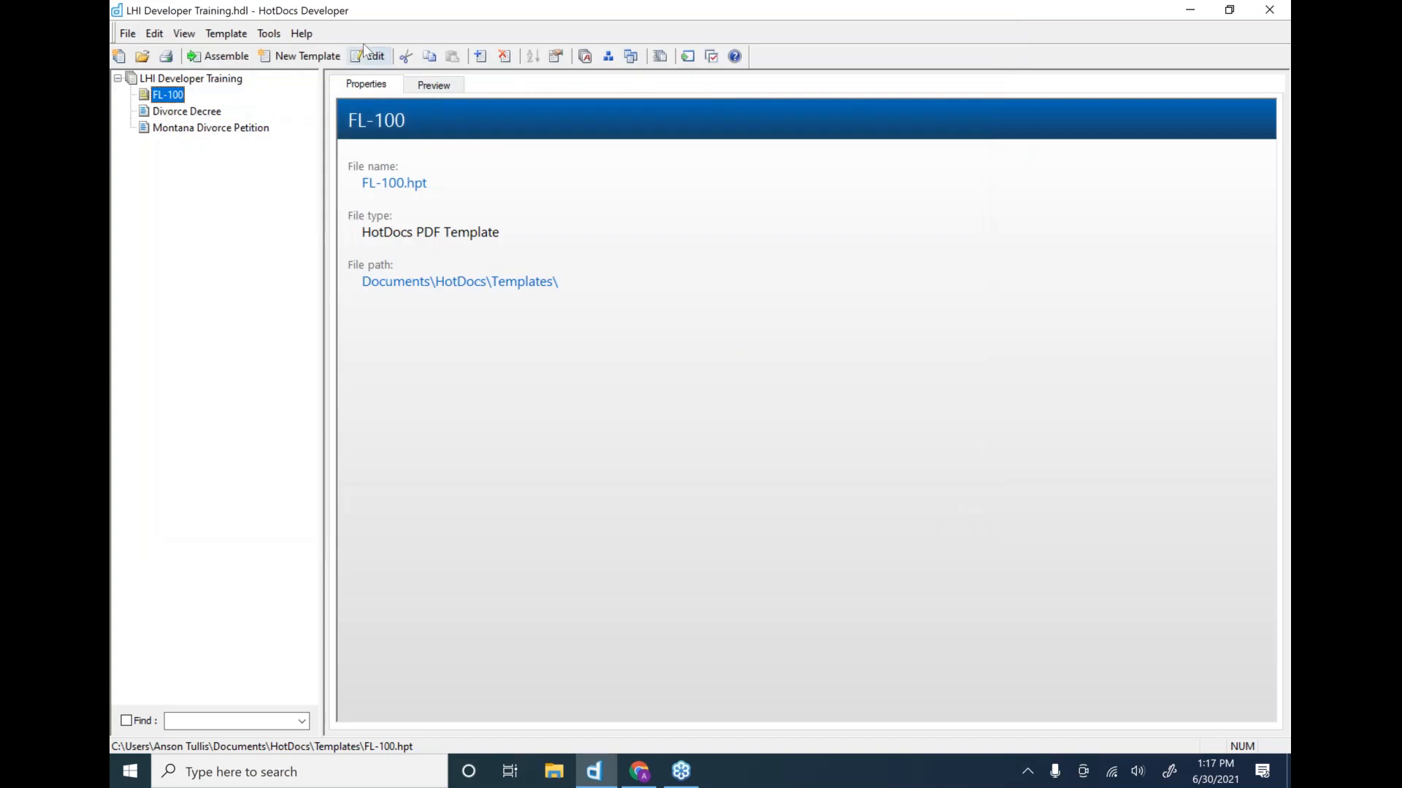
click(357, 59)
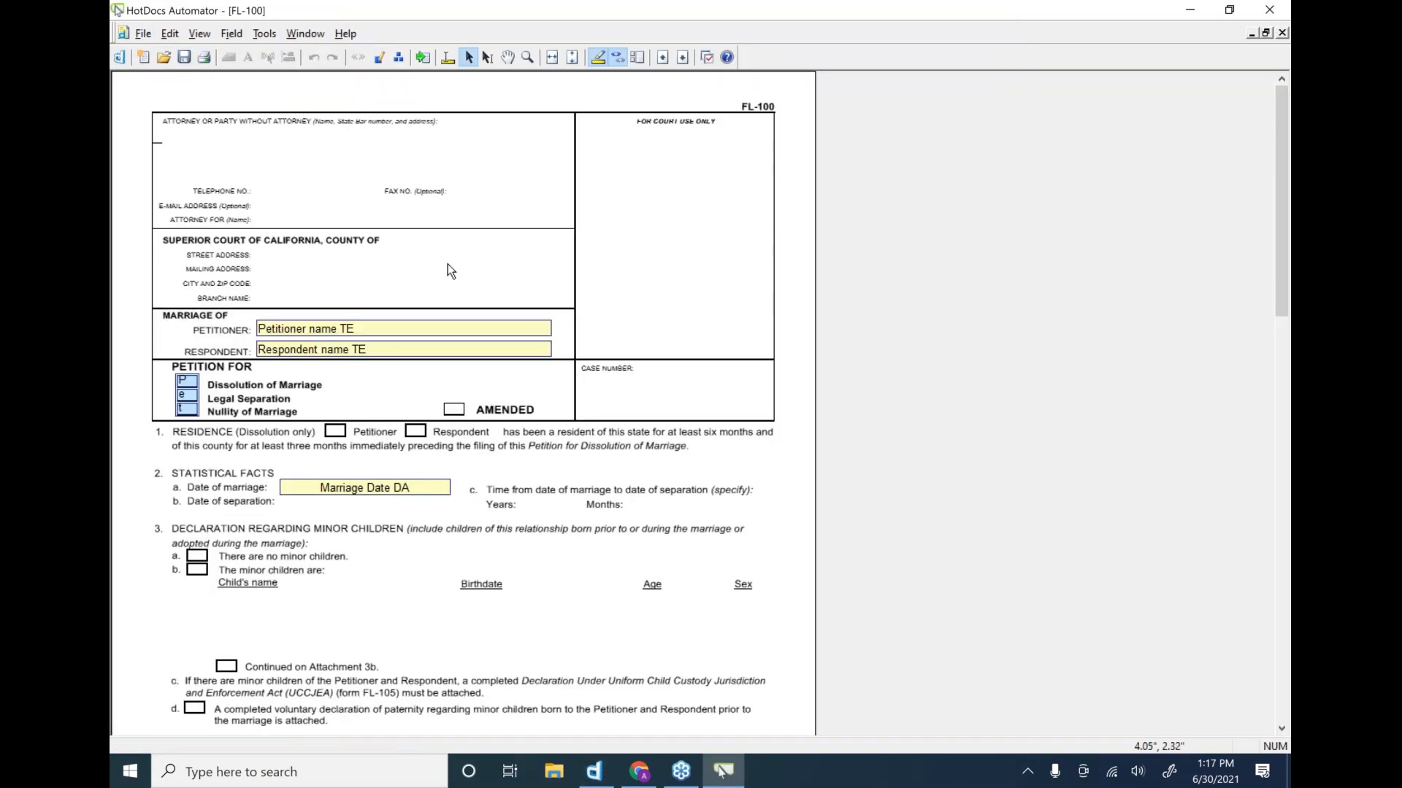
- Create a taller fill-in field on the court's Branch Name line and assign it the text variable Field TE
click(285, 293)
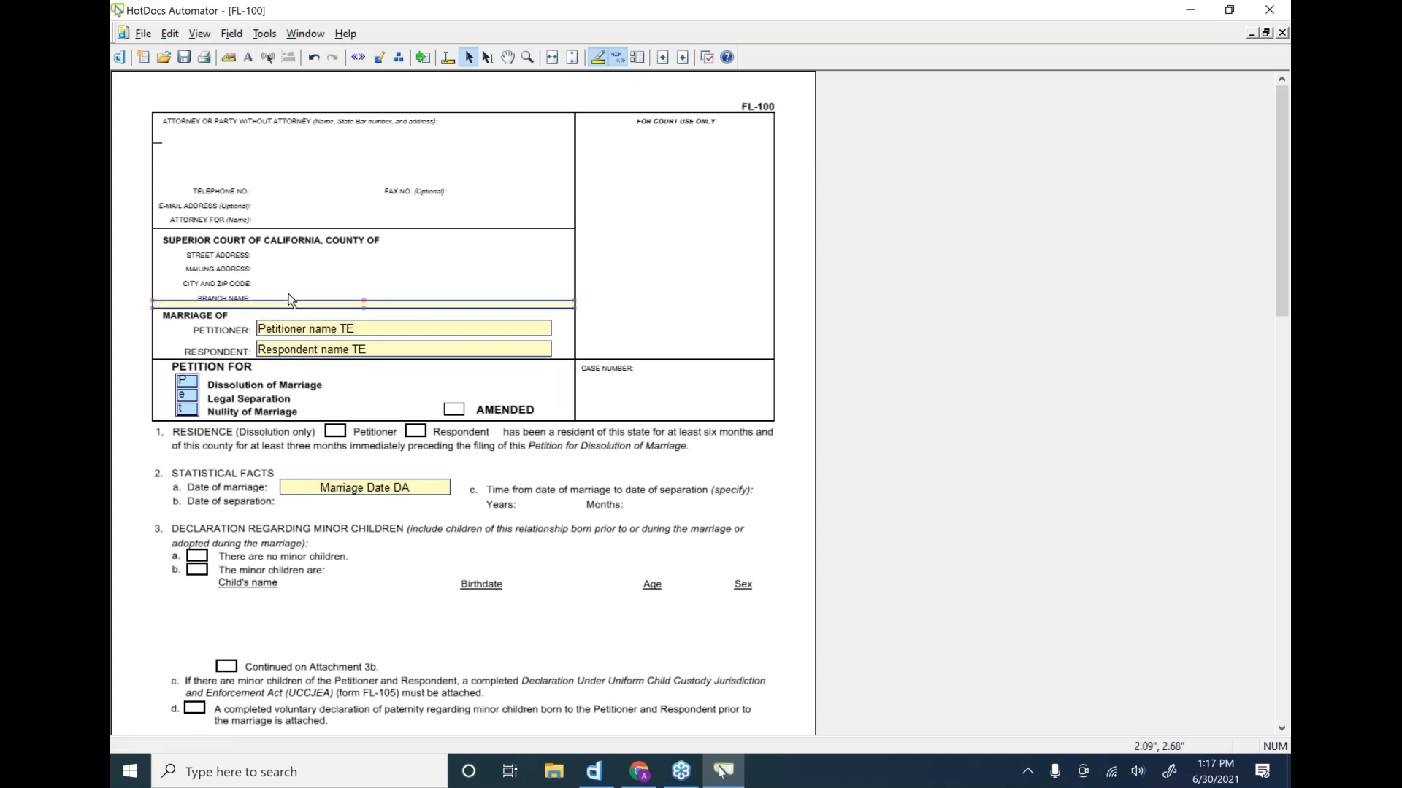
drag(305, 296, 305, 283)
right_click(306, 295)
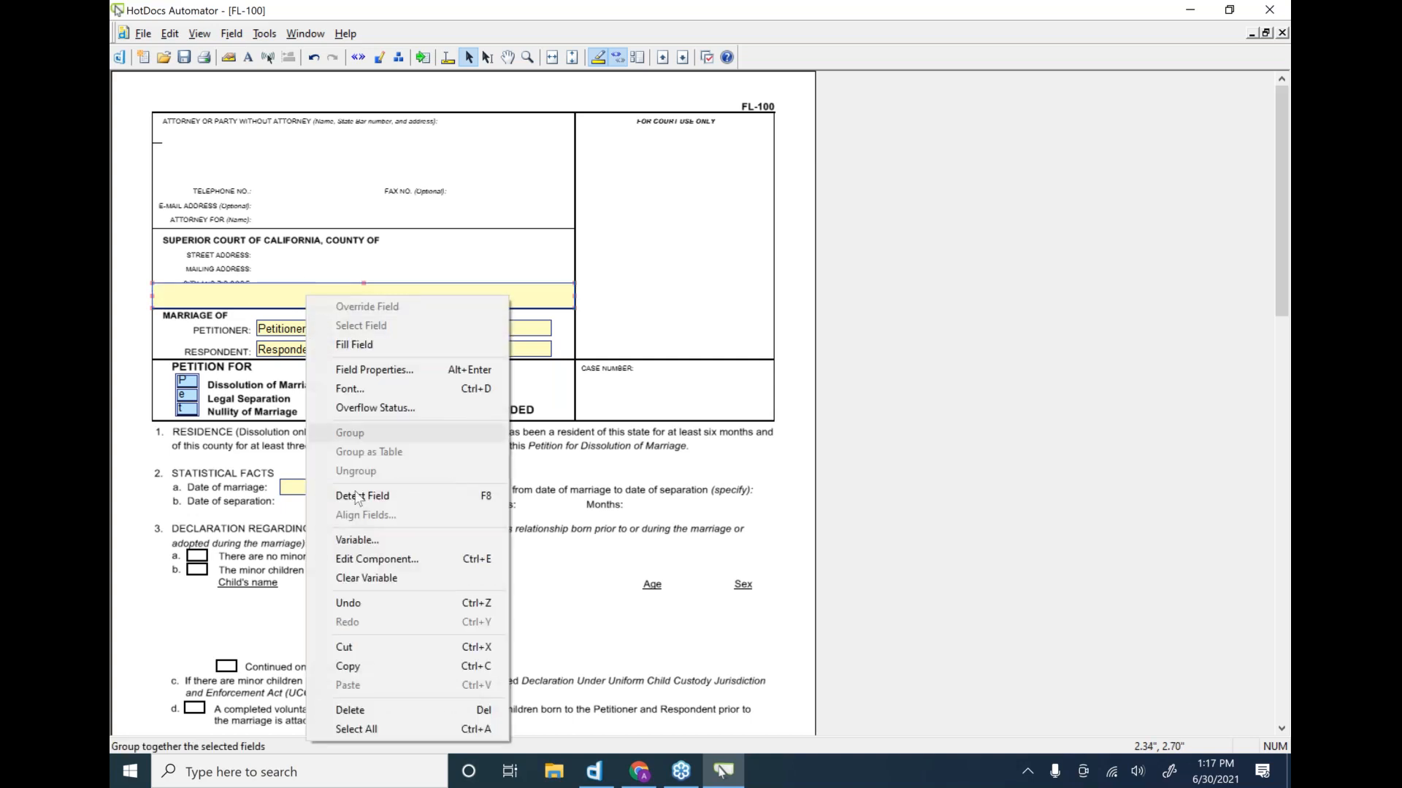
click(352, 542)
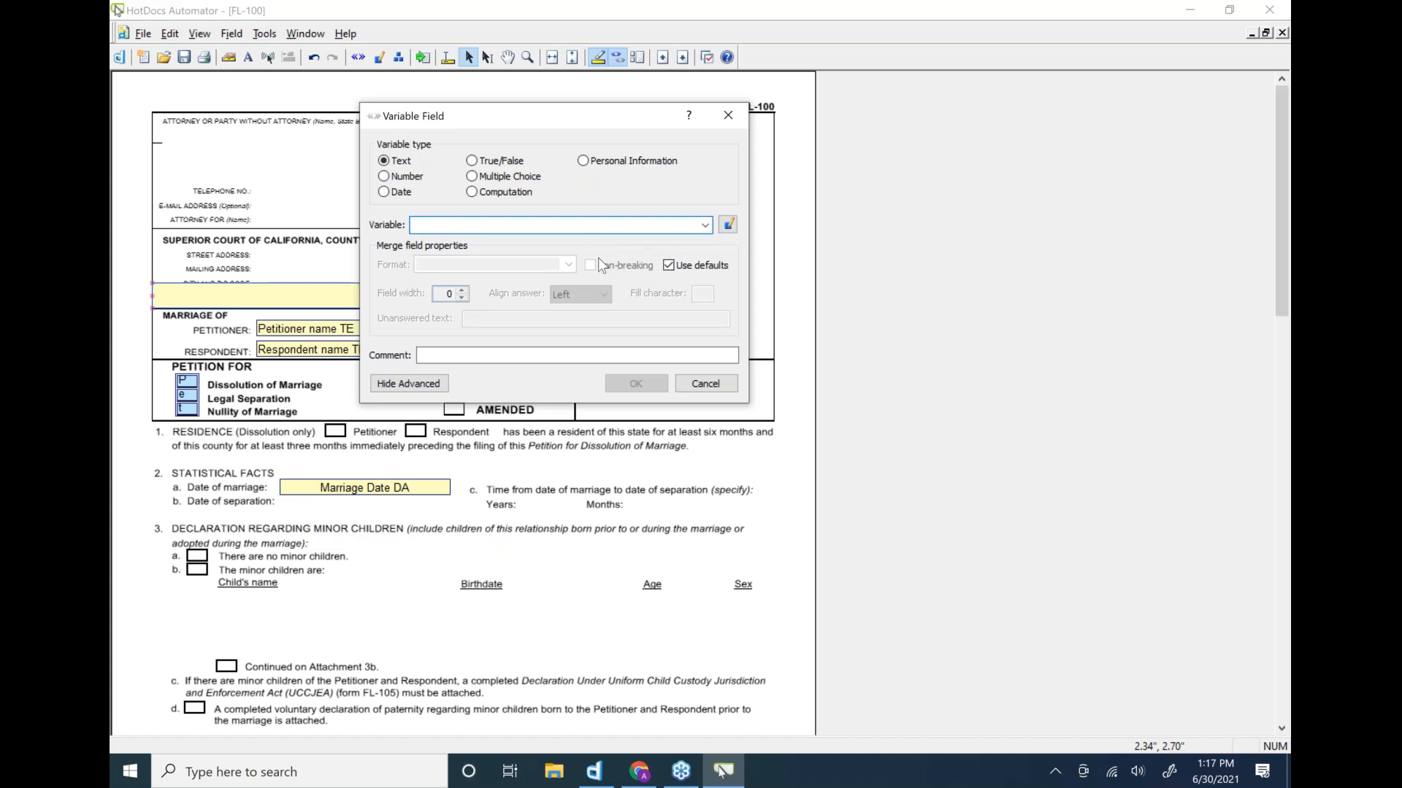
text(Field TE)
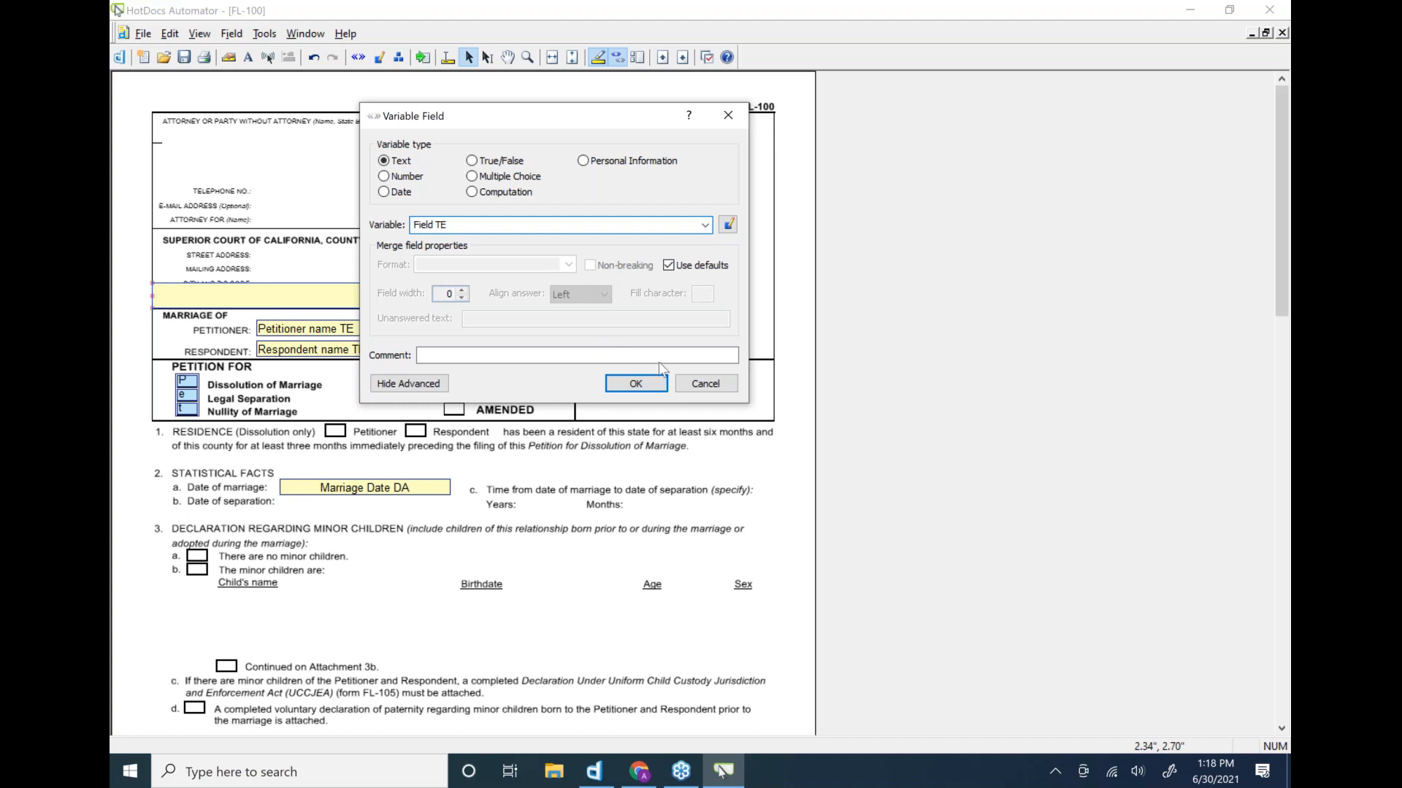
key(BackSpace)
key(BackSpace)
key(BackSpace)
key(BackSpace)
key(BackSpace)
key(BackSpace)
key(BackSpace)
key(BackSpace)
key(Escape)
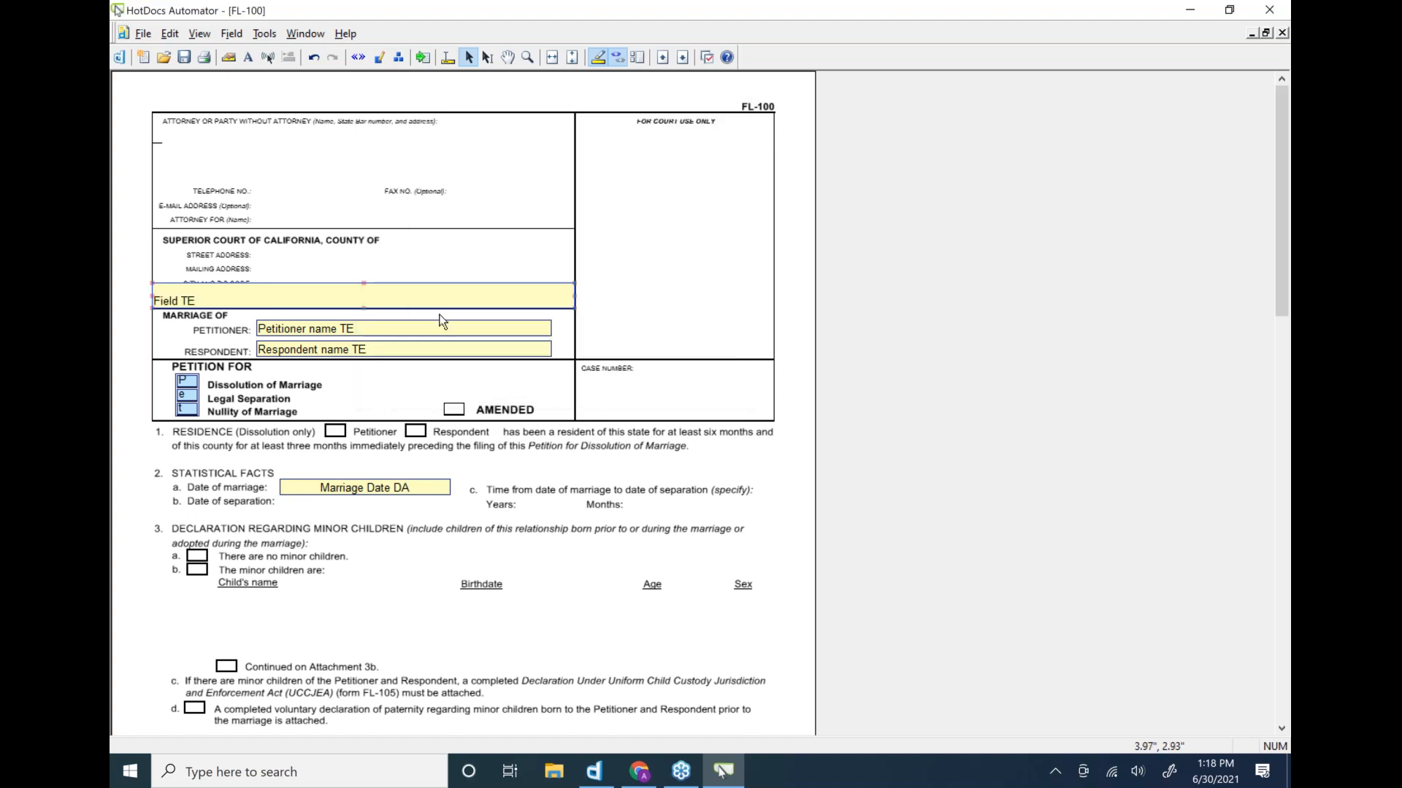
- Move the Field TE field up to the Mailing Address line and paste a copy of it
drag(350, 288, 450, 261)
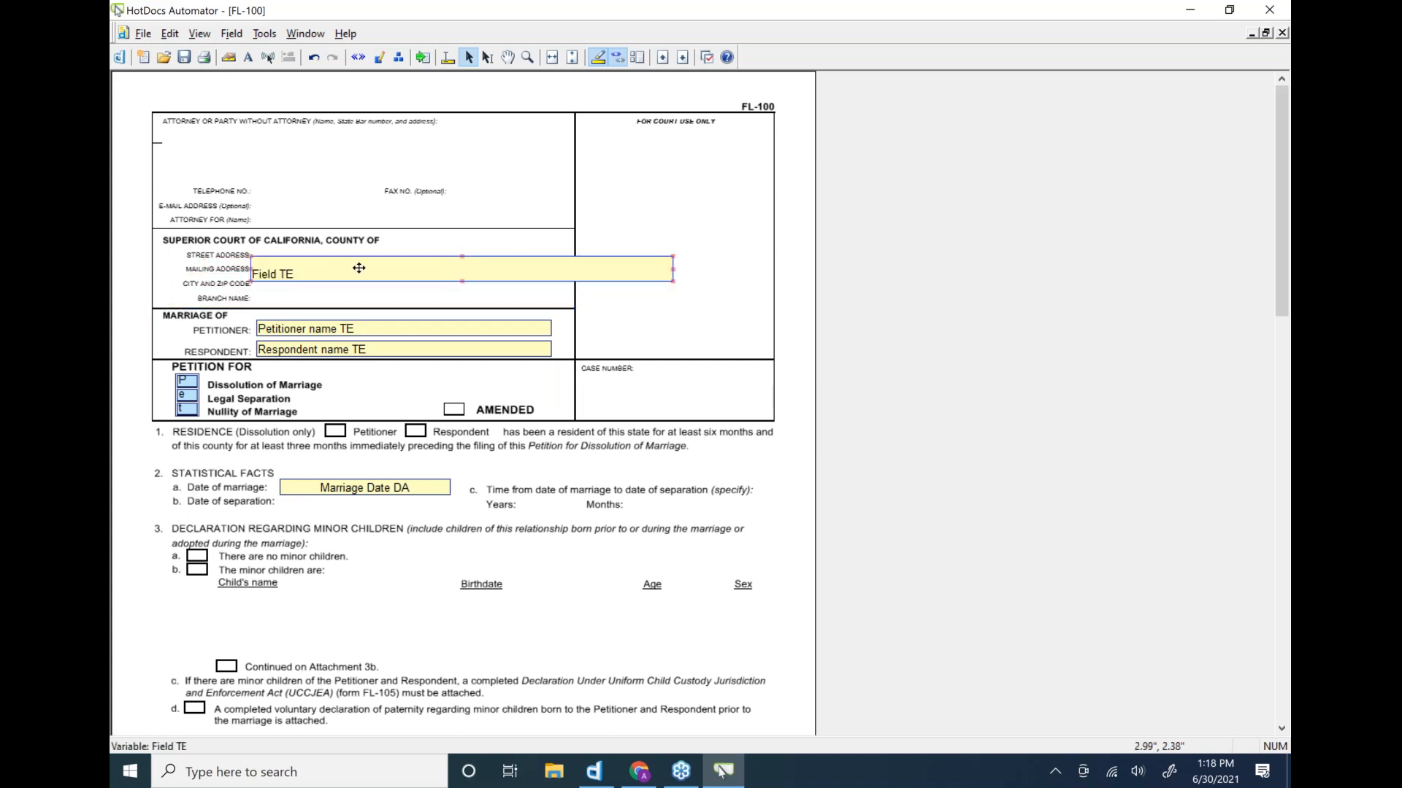
right_click(358, 268)
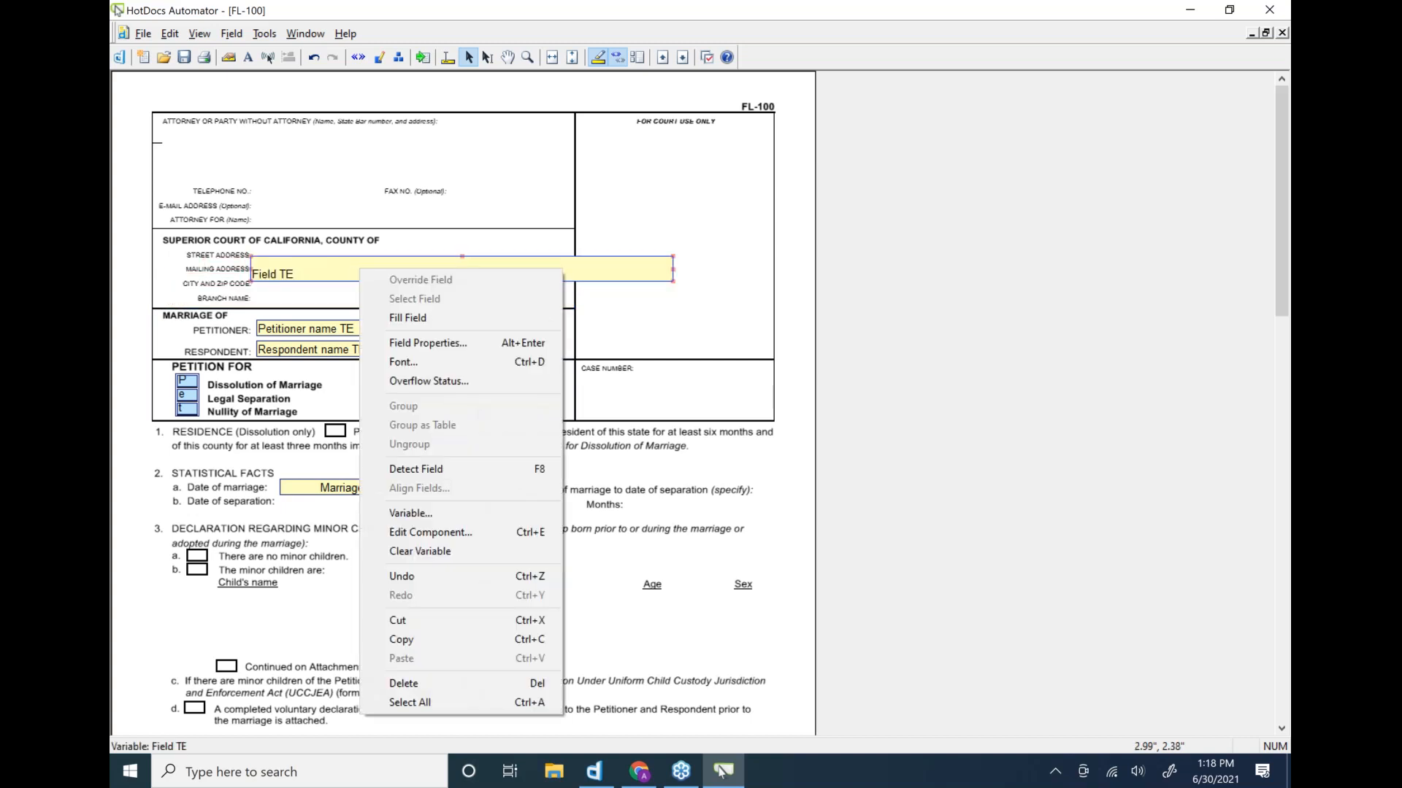
click(348, 275)
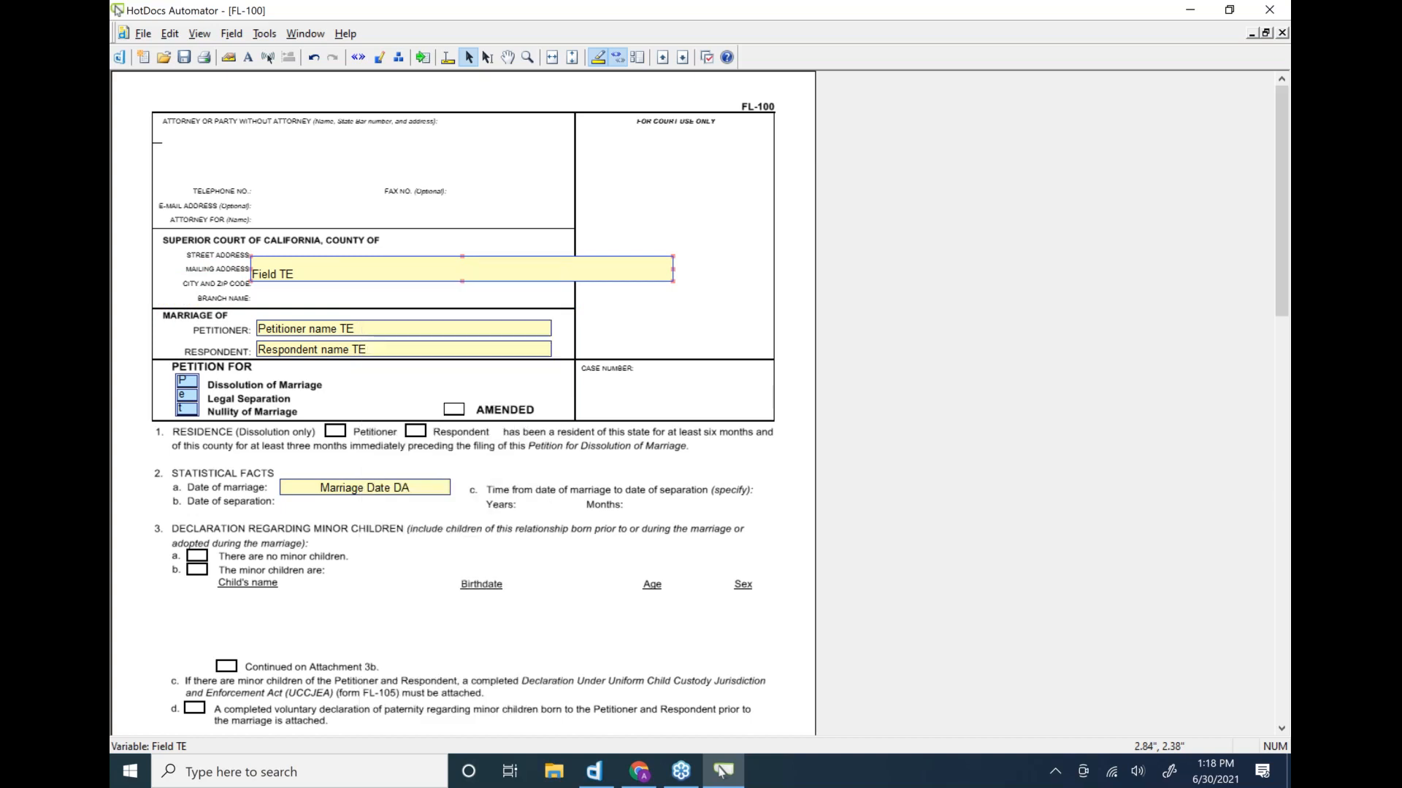
click(324, 295)
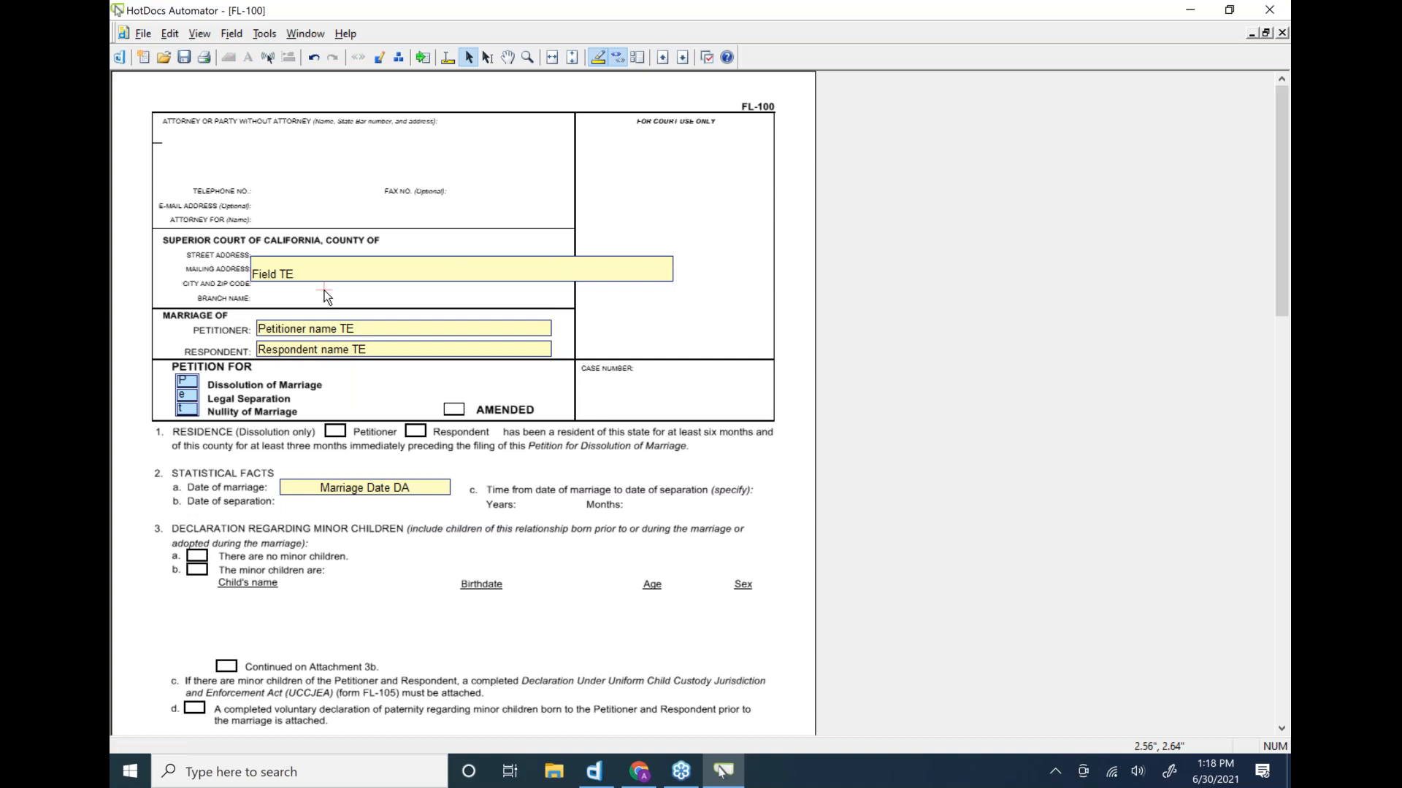
key(ctrl+v)
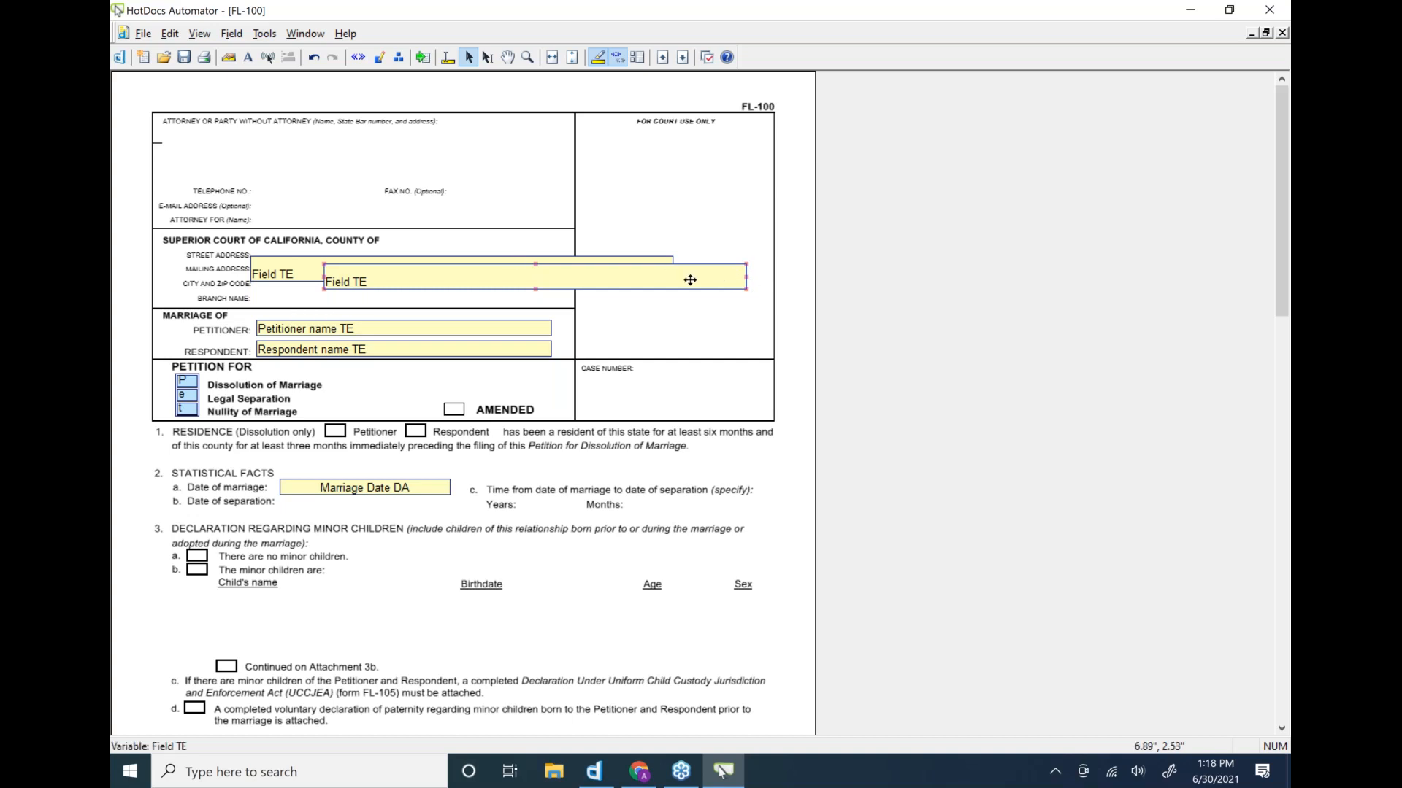
- Delete both Field TE fields from the court address block
key(Delete)
click(479, 261)
key(Delete)
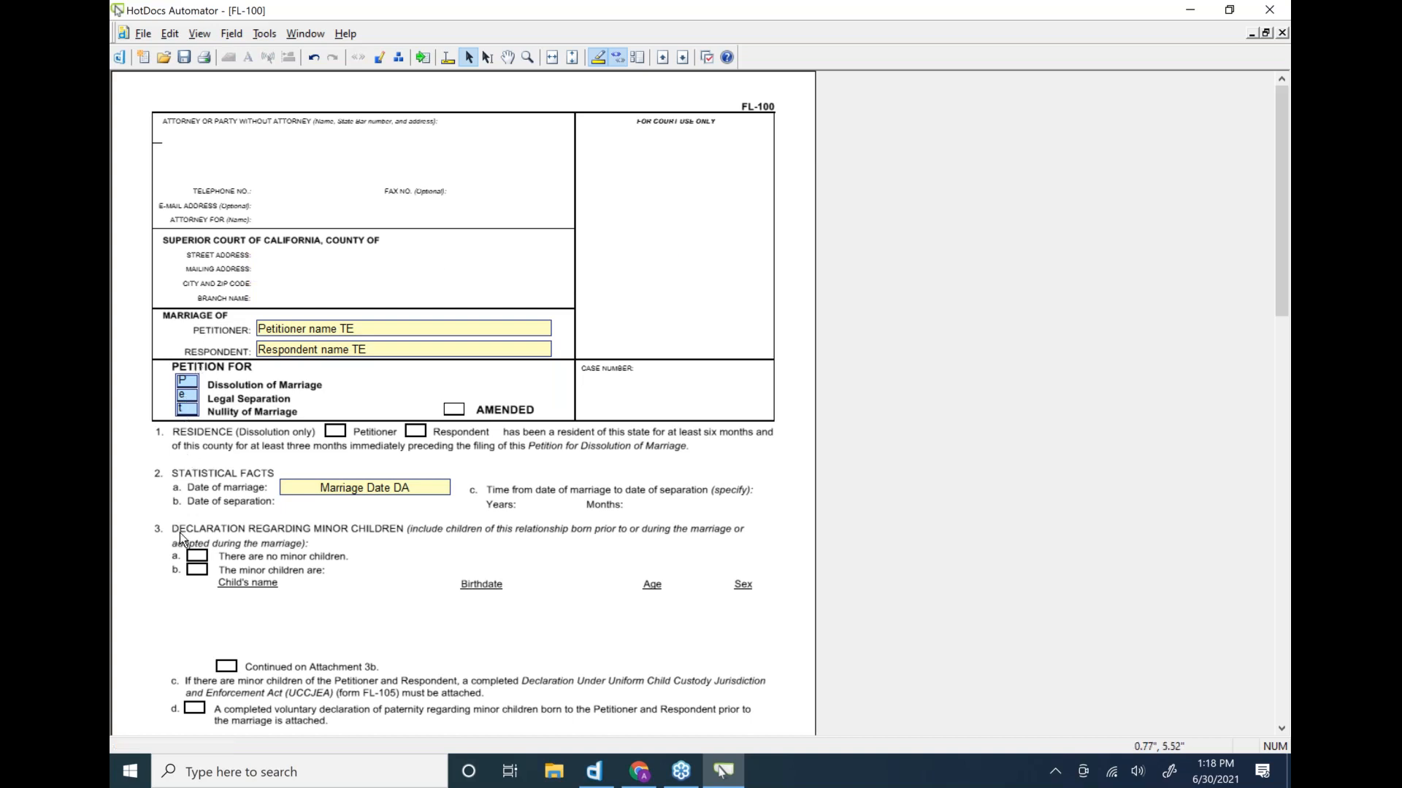
- Create fields on the item 3a and 3b minor children boxes and set the 3a field's type to Check box
click(195, 560)
click(200, 570)
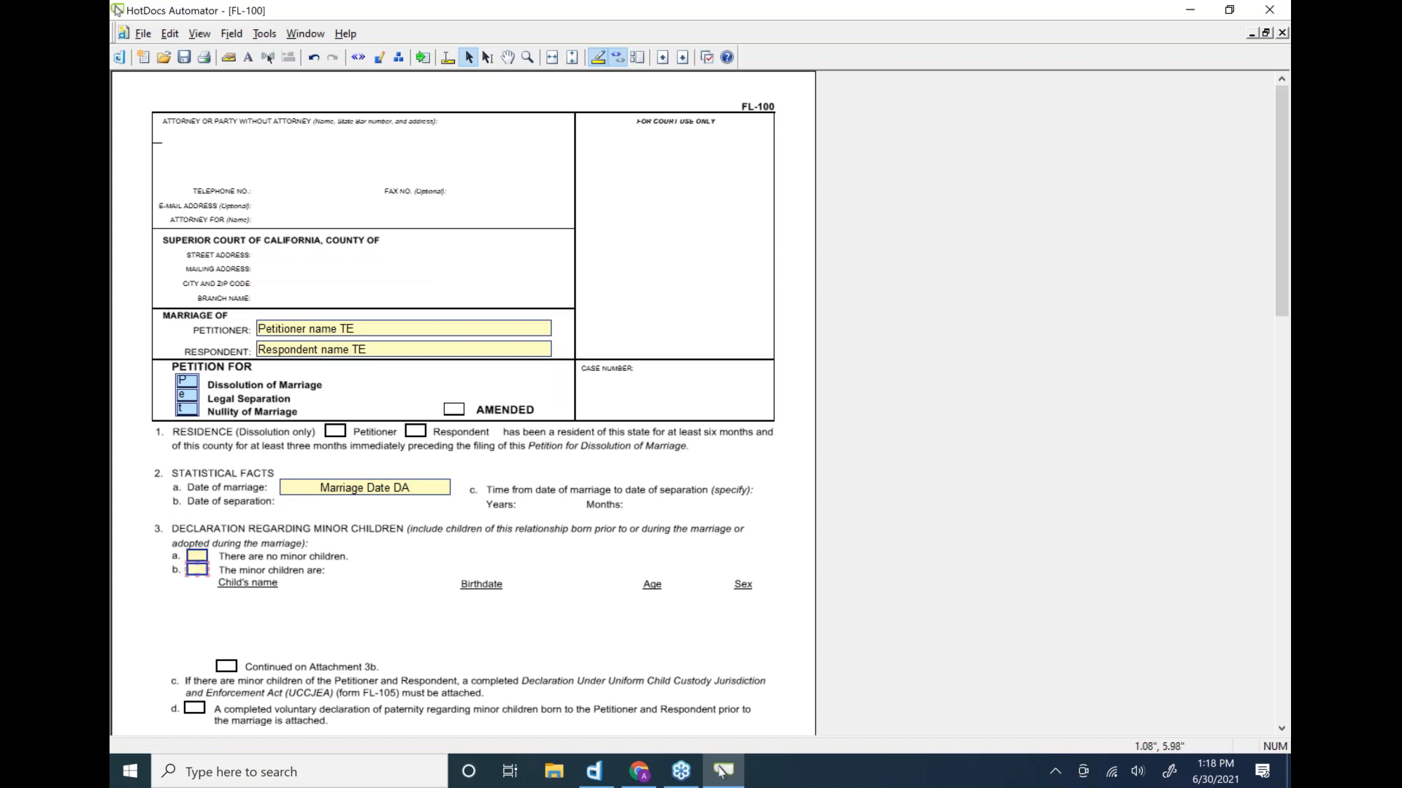
right_click(199, 554)
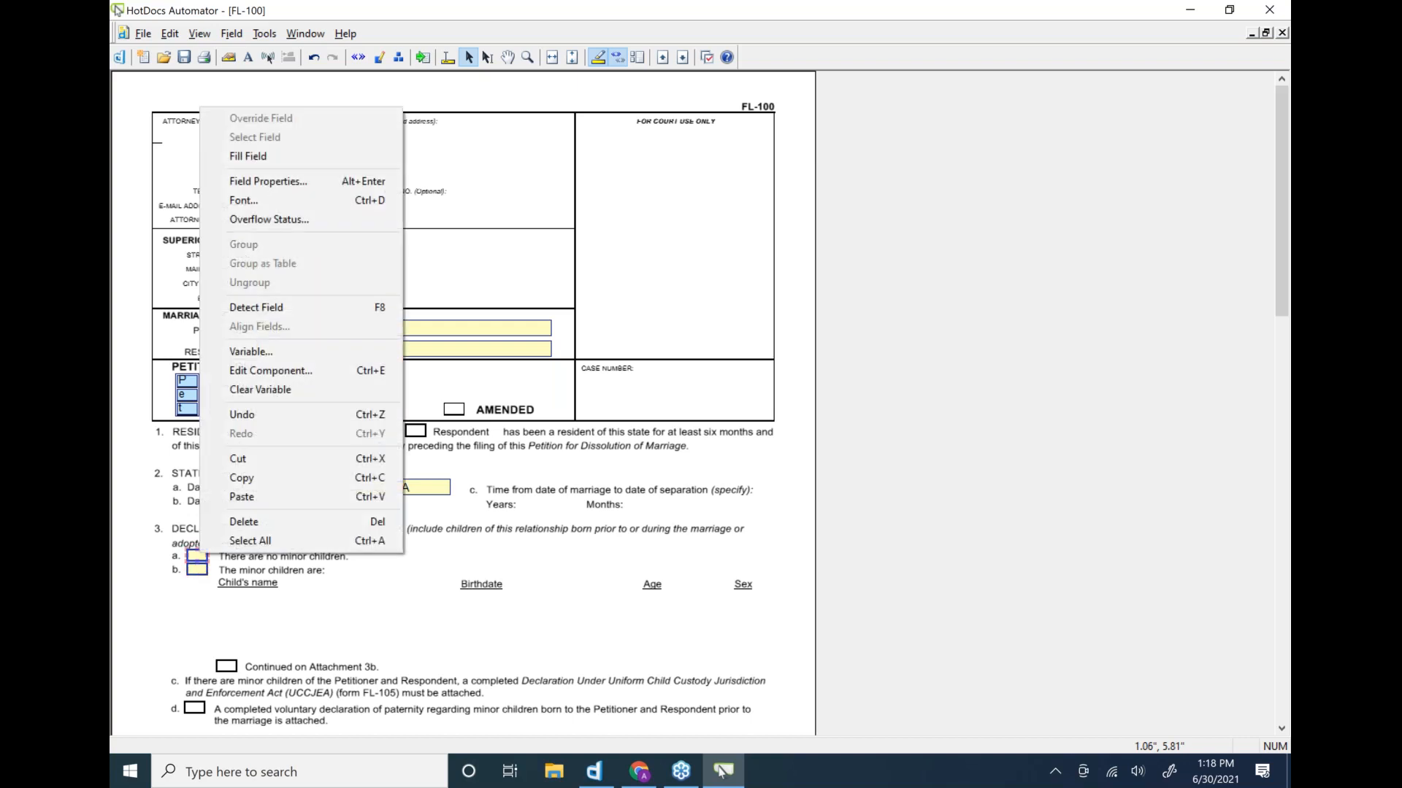
click(265, 183)
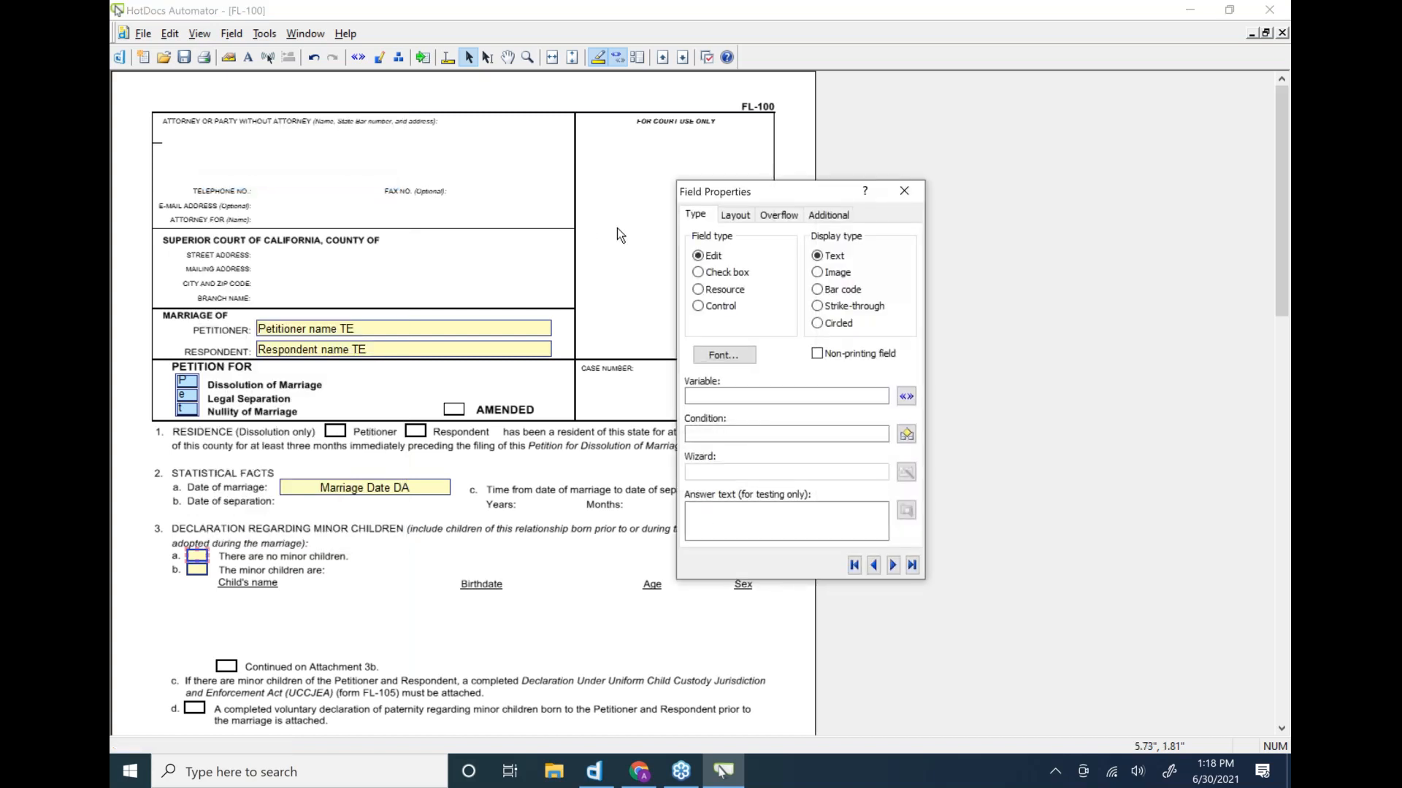
click(699, 273)
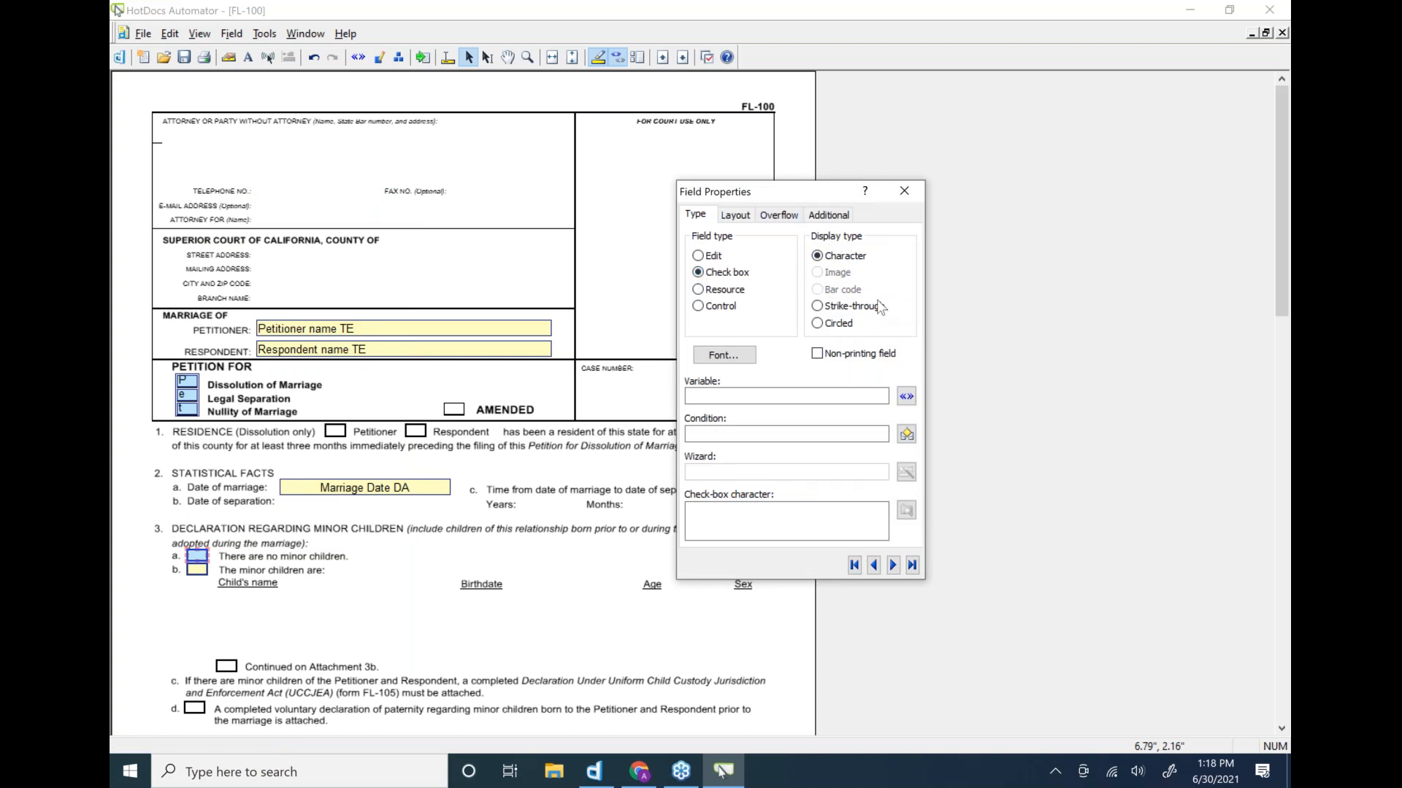
click(217, 589)
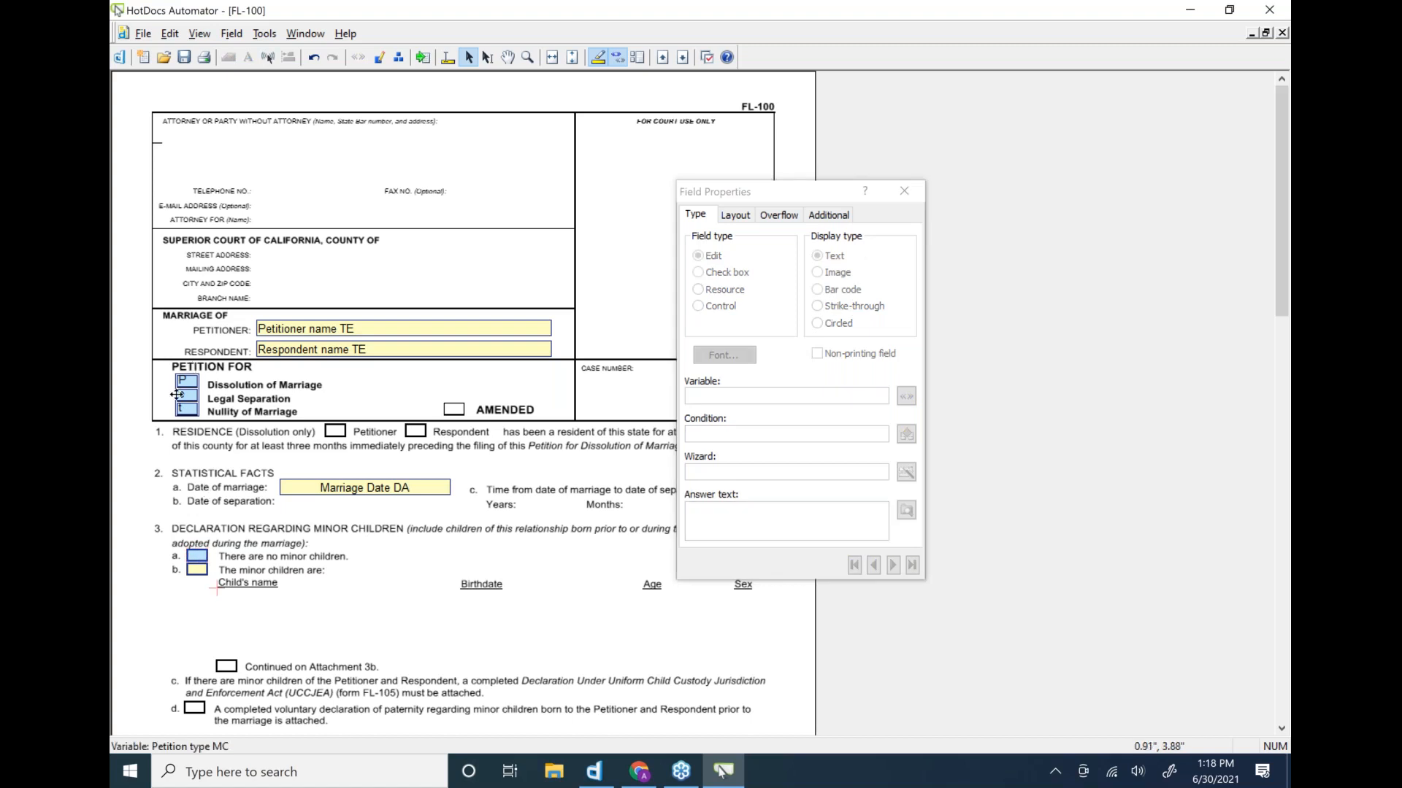
- Group the 3a and 3b minor children fields together
click(195, 551)
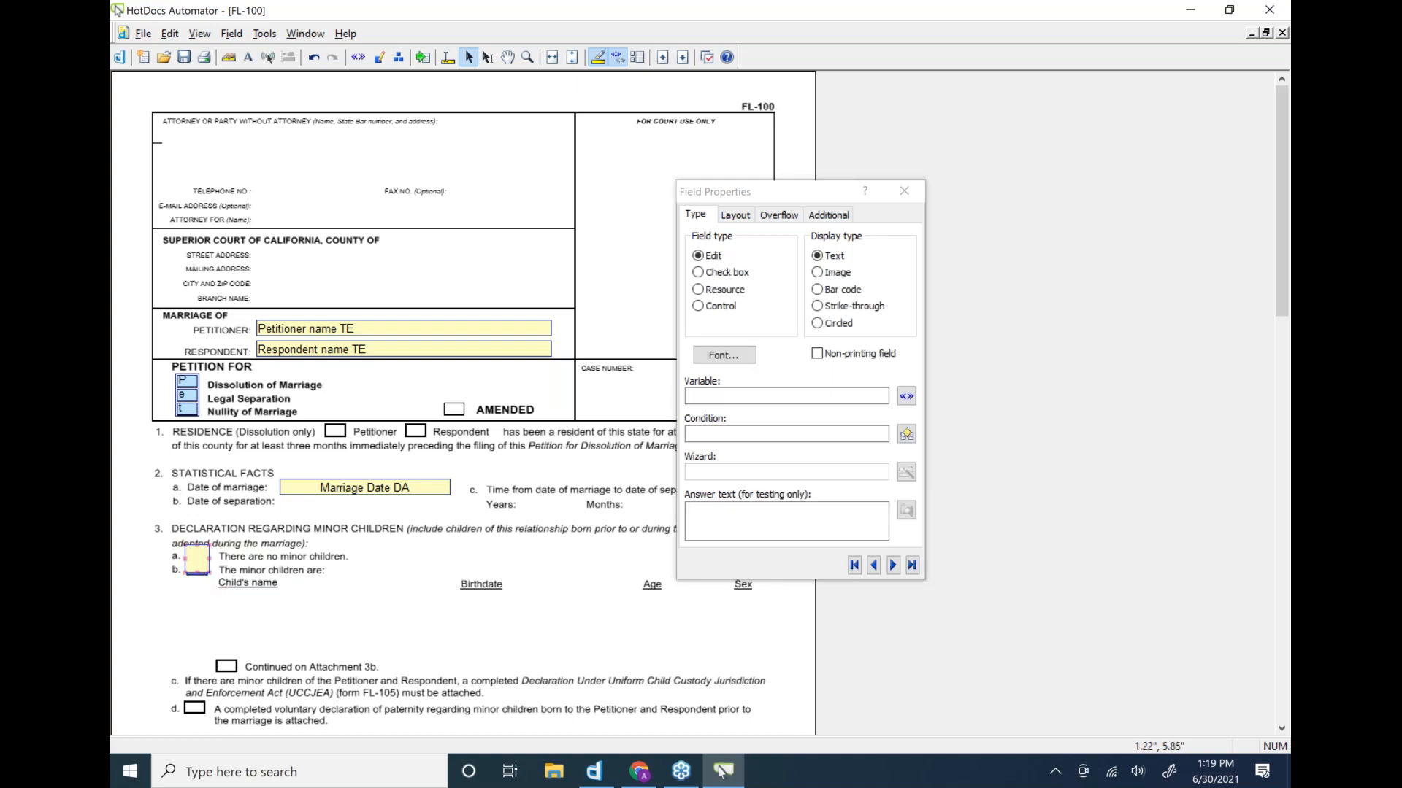
click(210, 556)
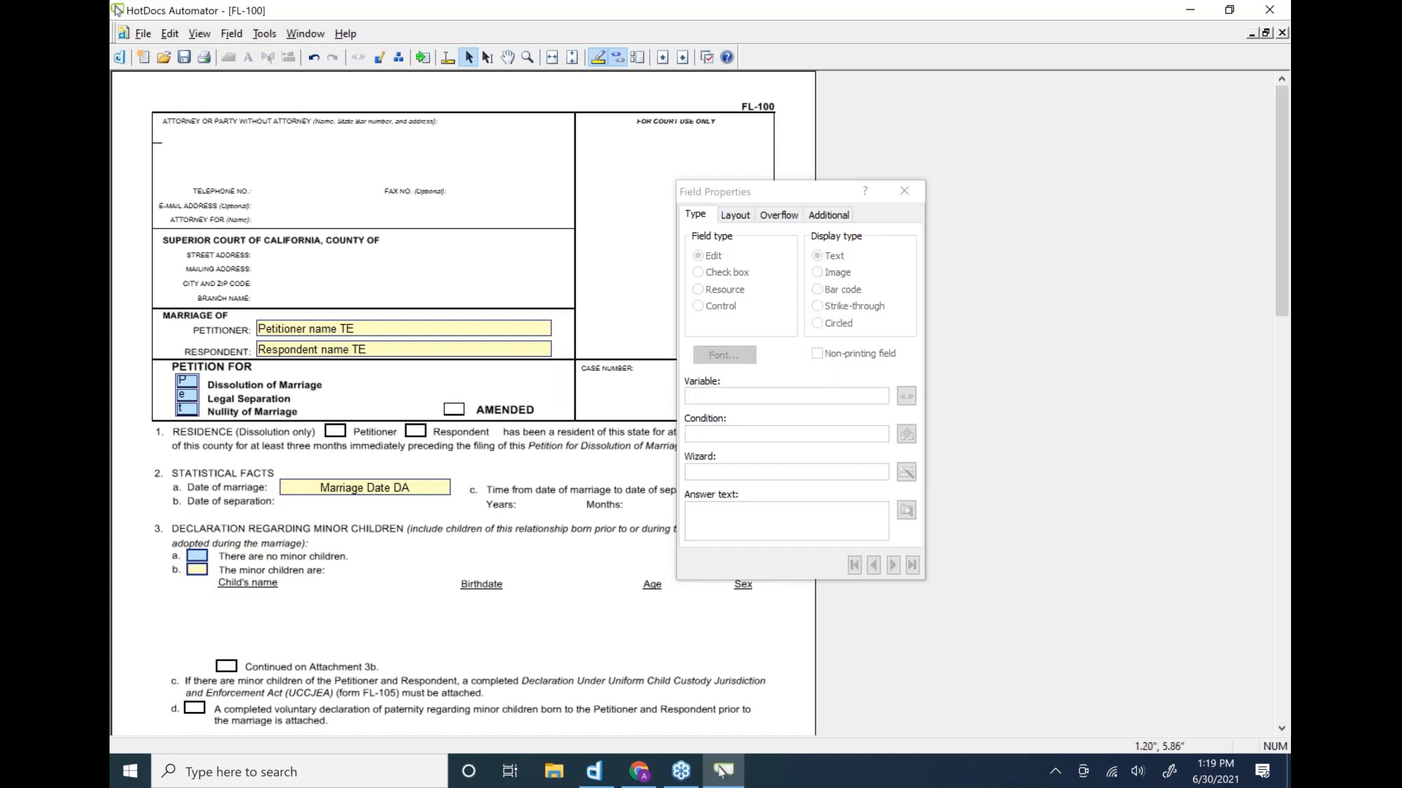
click(201, 555)
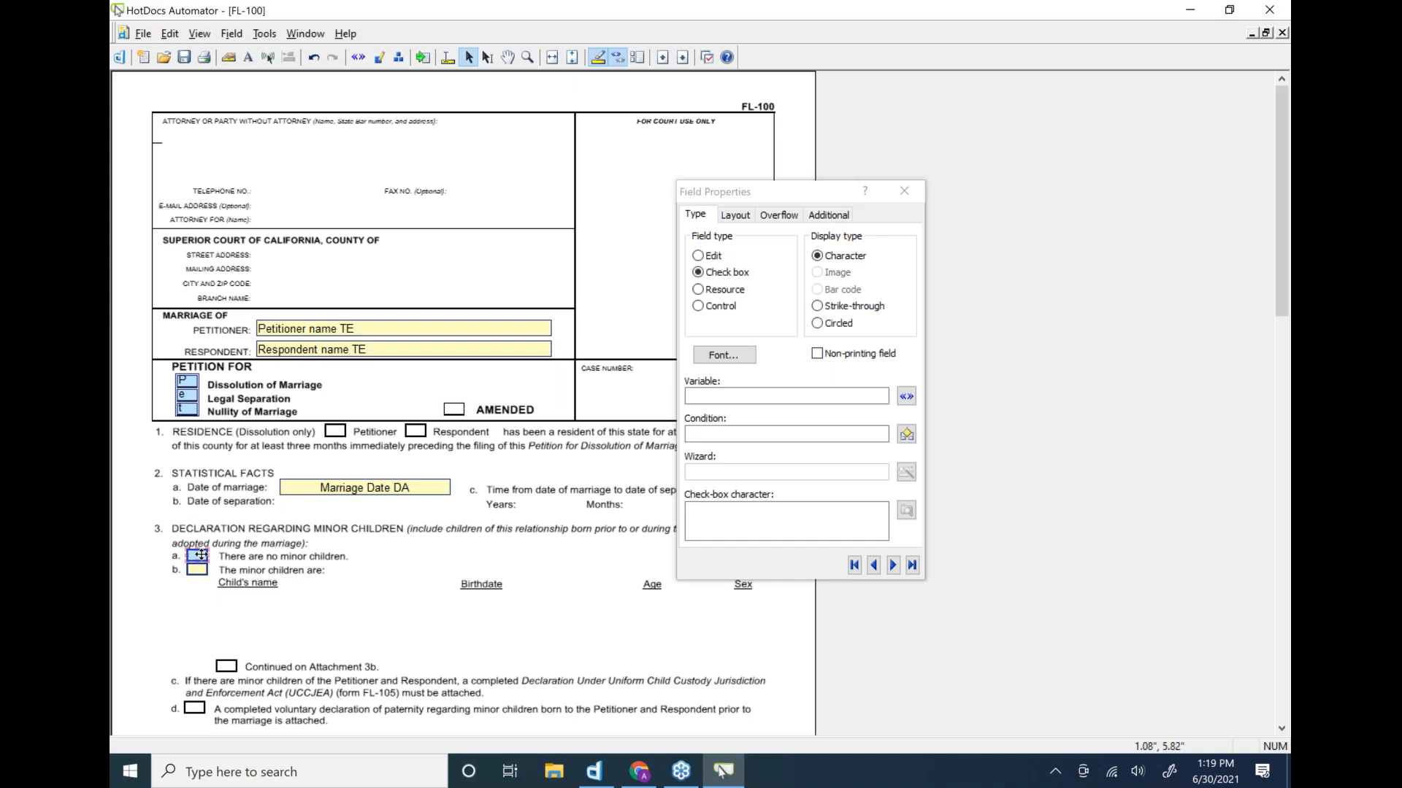
shift+click(197, 571)
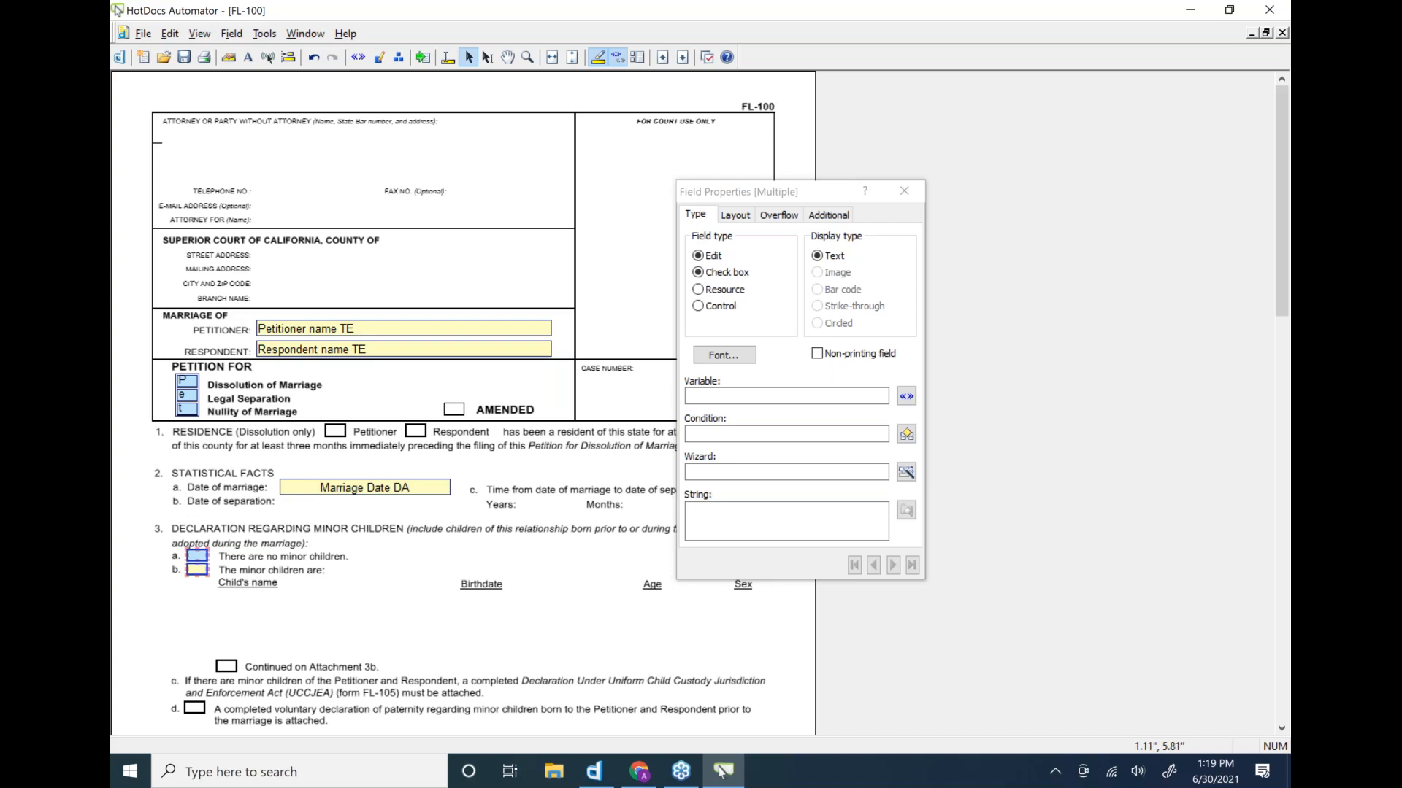
right_click(198, 555)
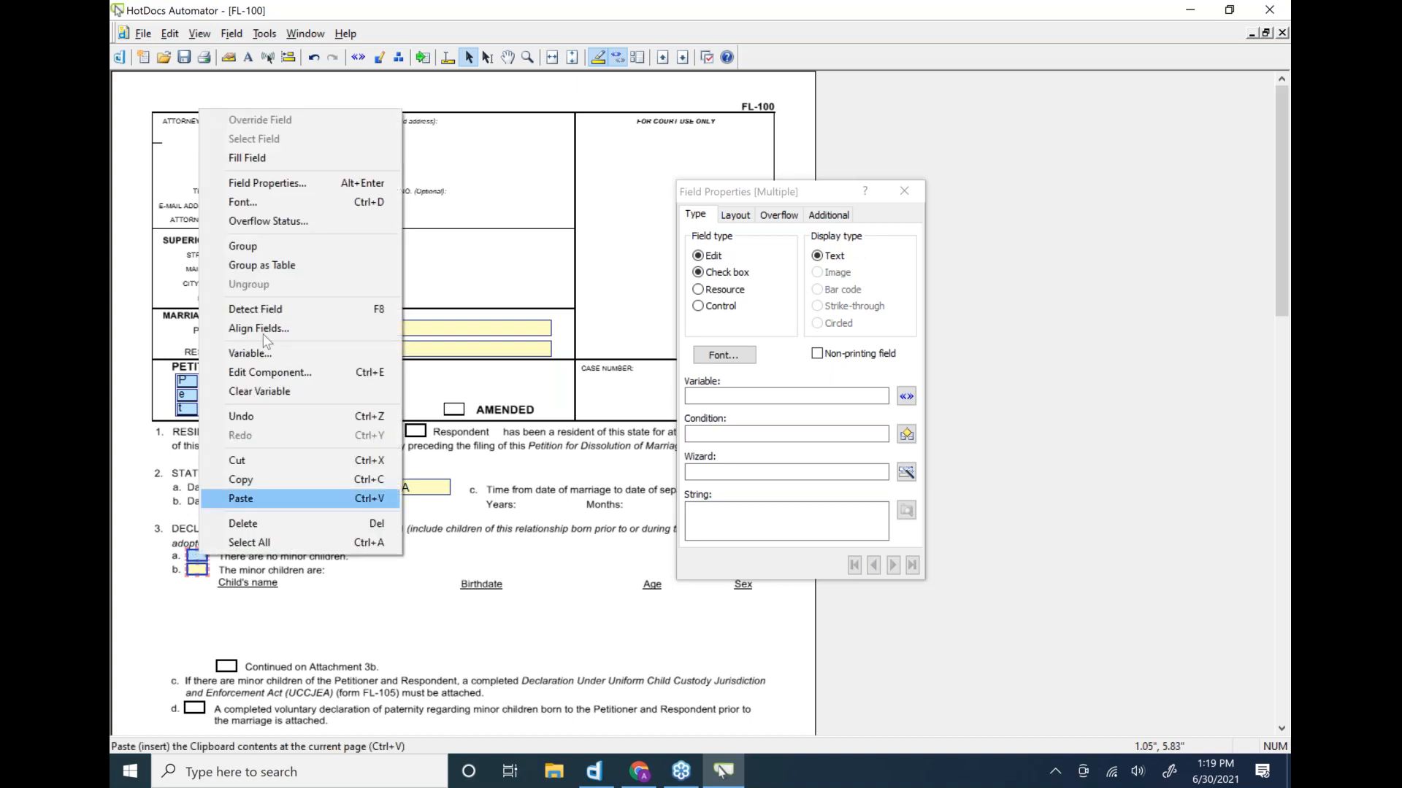
click(245, 247)
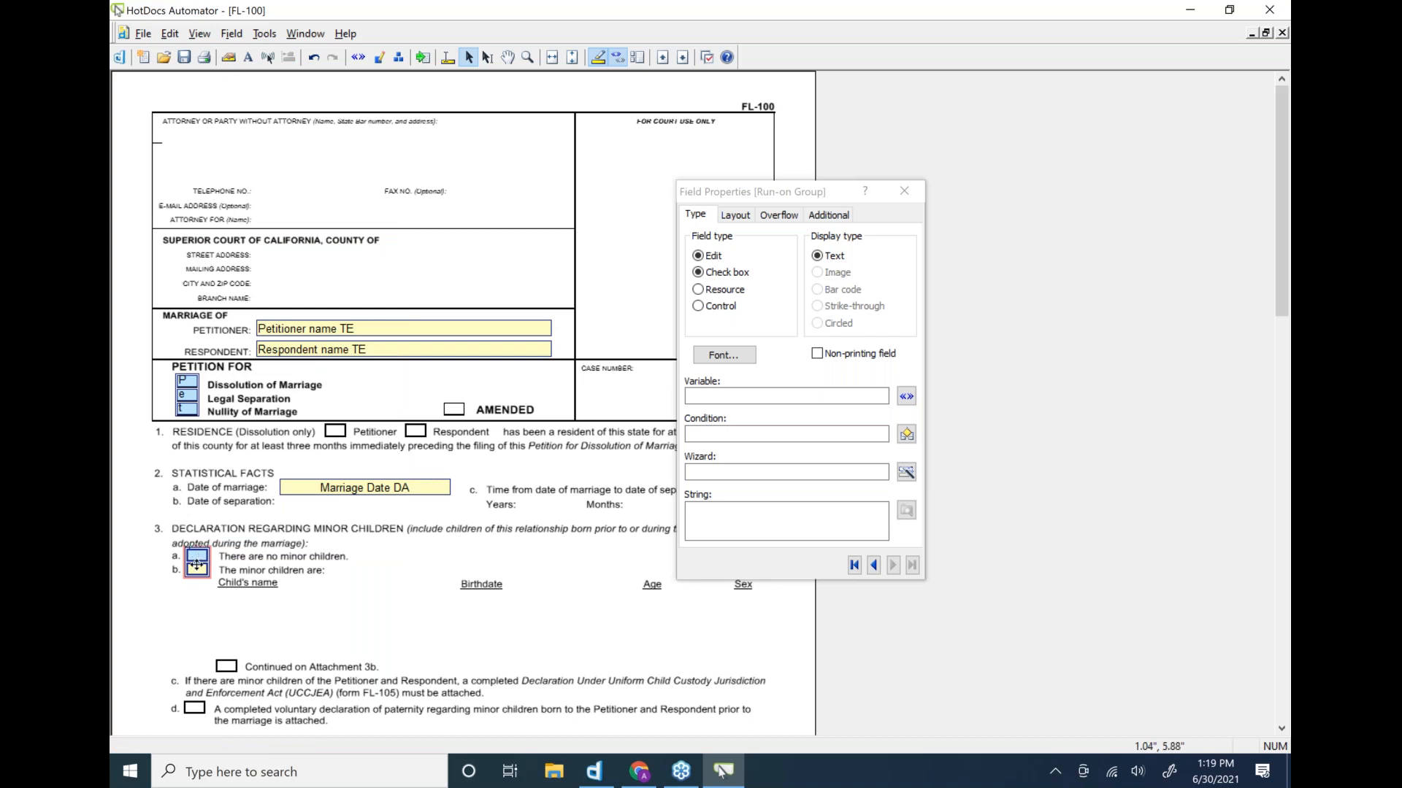
- Set the field type of the grouped 3a and 3b fields to Check box and close their properties
click(189, 595)
click(192, 570)
click(699, 272)
click(698, 256)
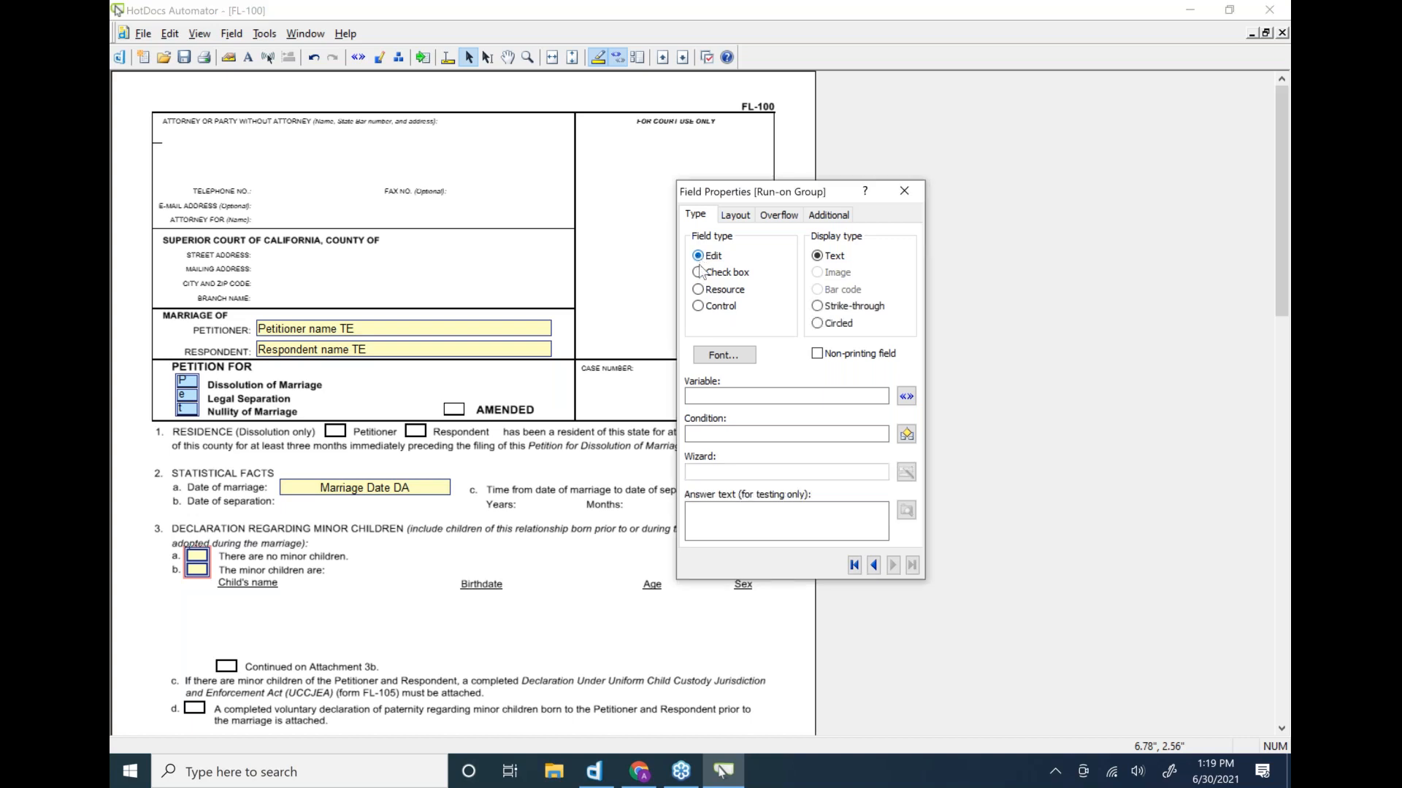
click(699, 272)
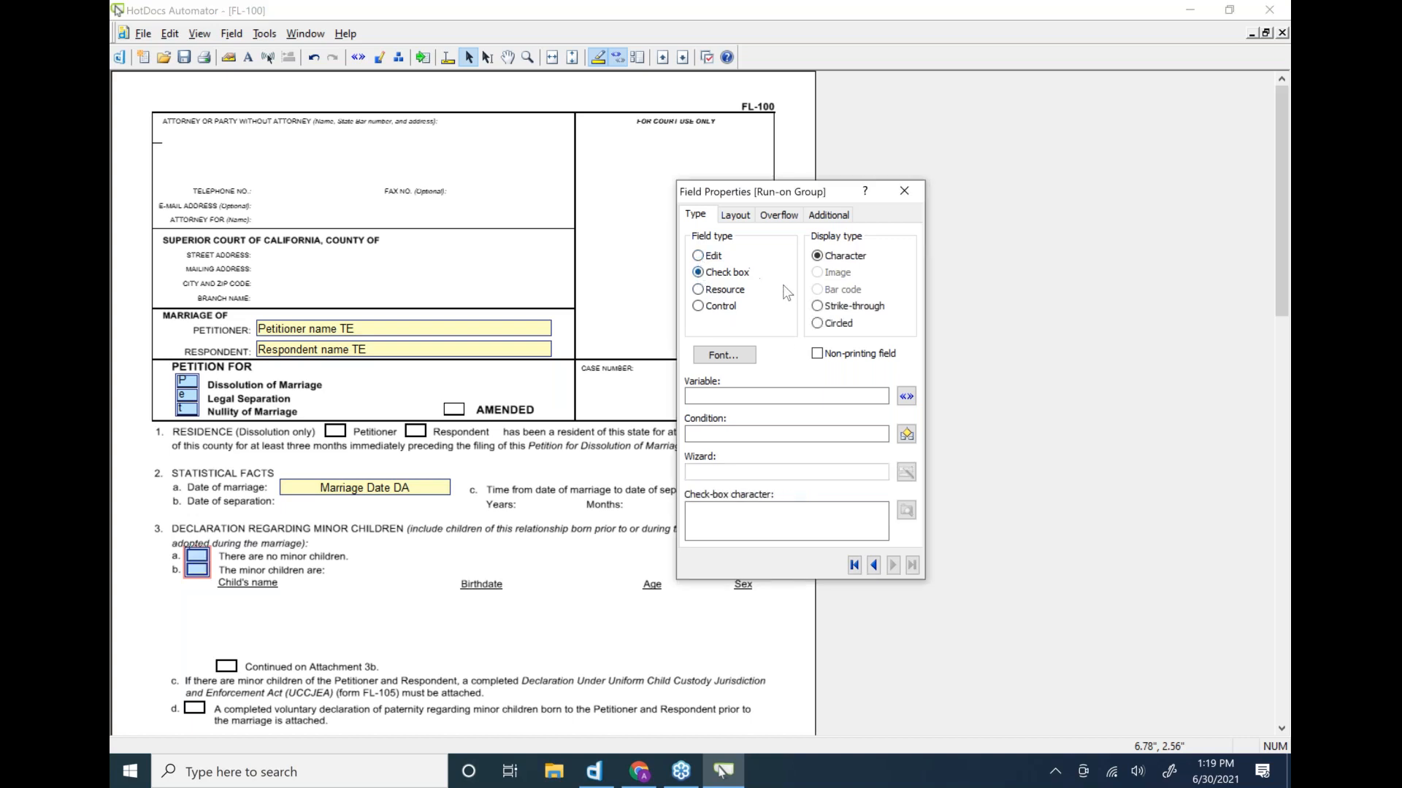
click(905, 191)
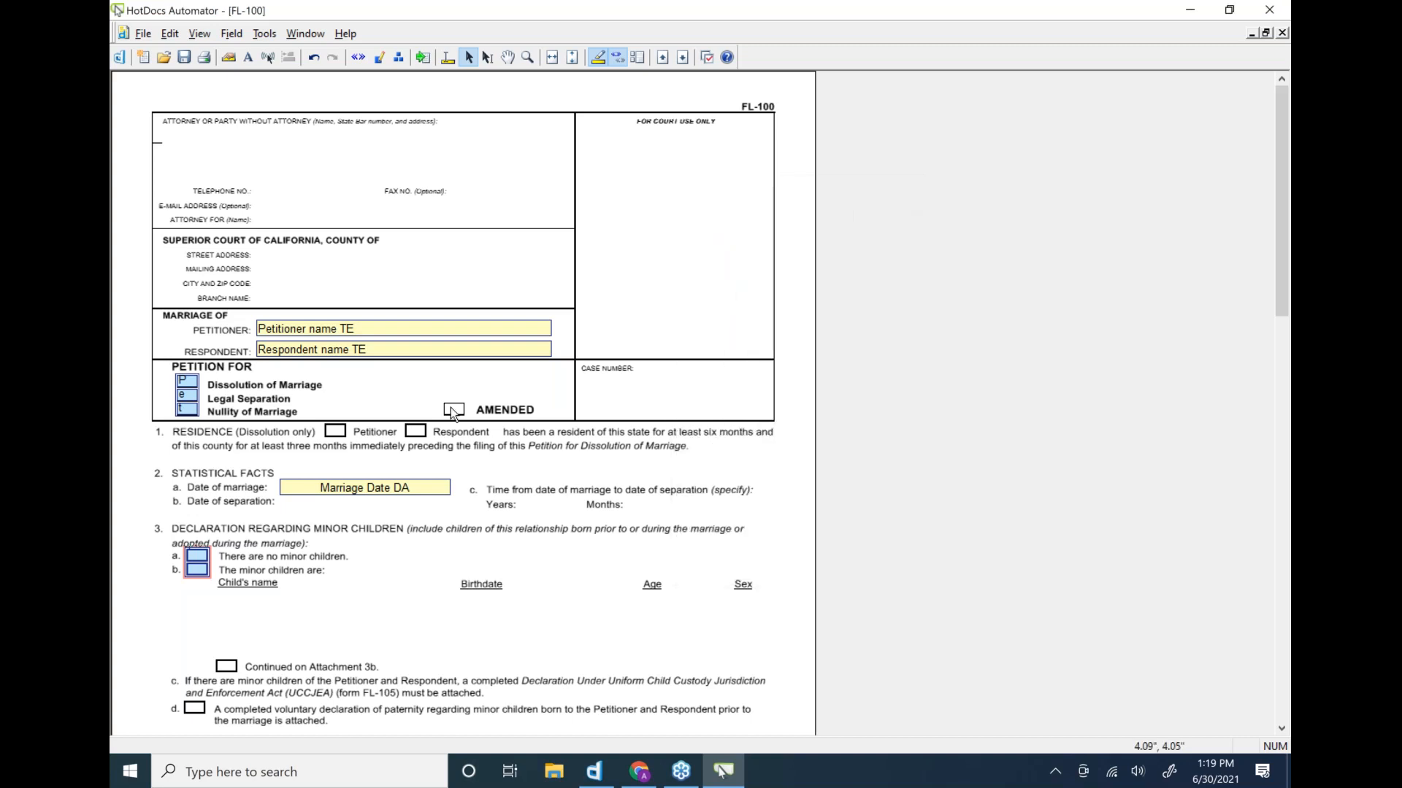
- Inspect the type and layout properties of the grouped 3a and 3b check boxes
right_click(196, 562)
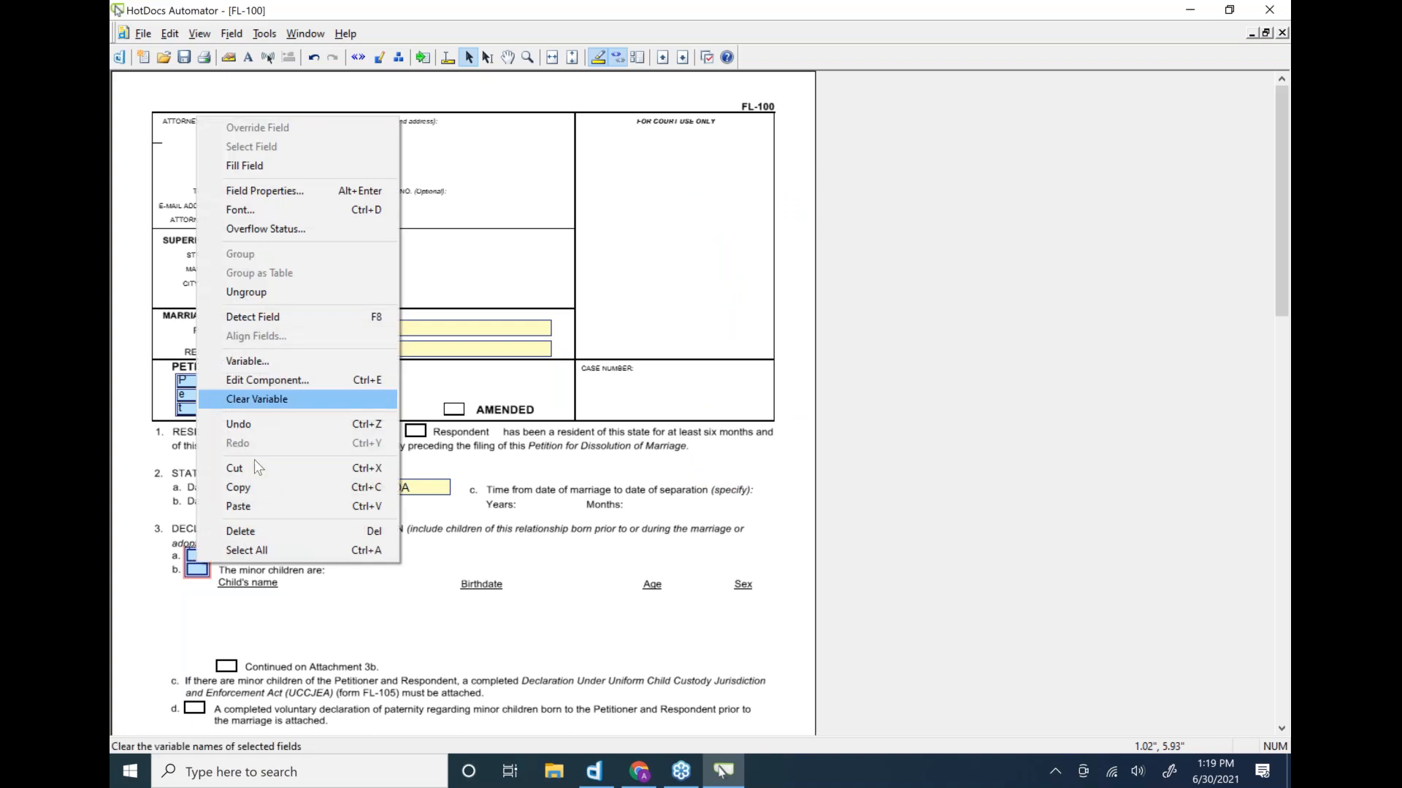
click(277, 190)
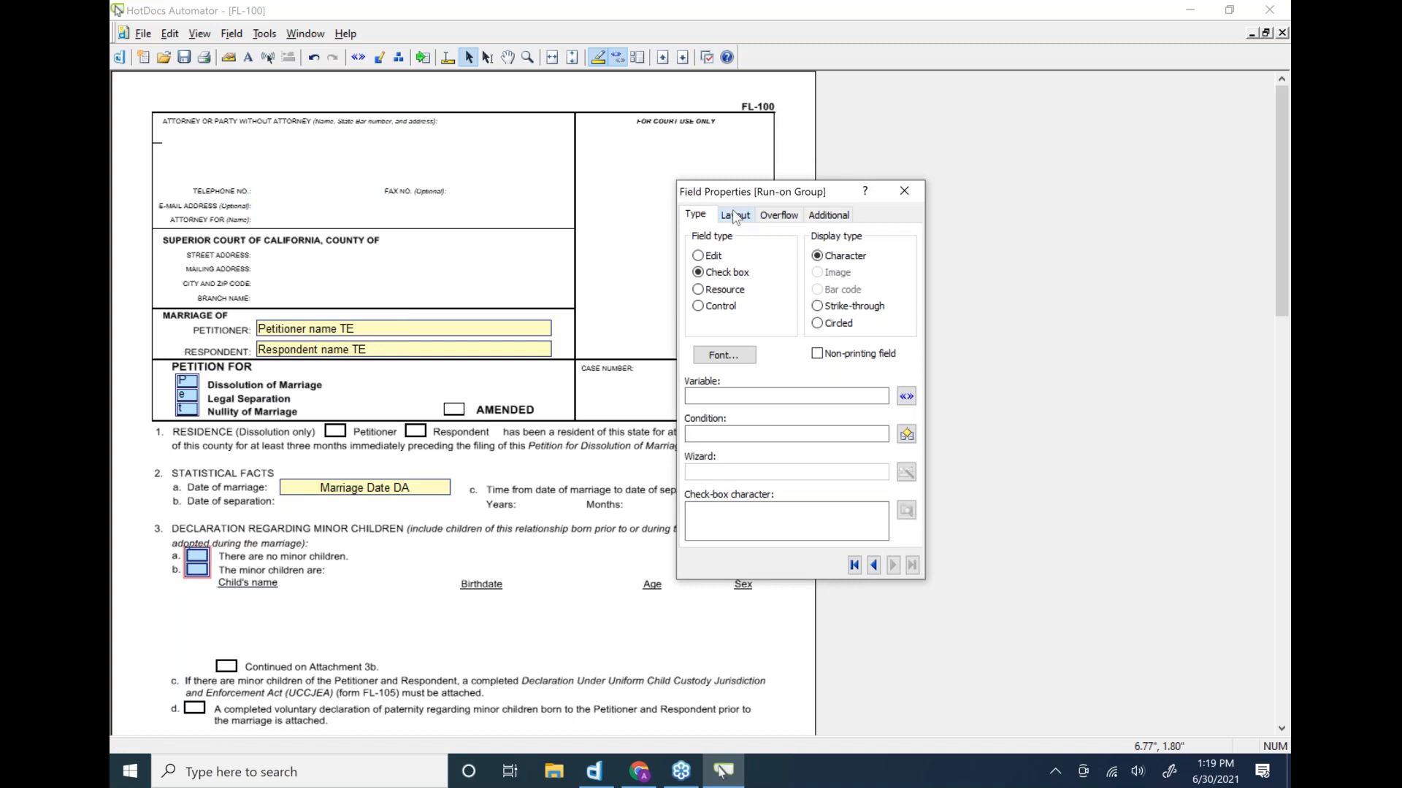
click(734, 216)
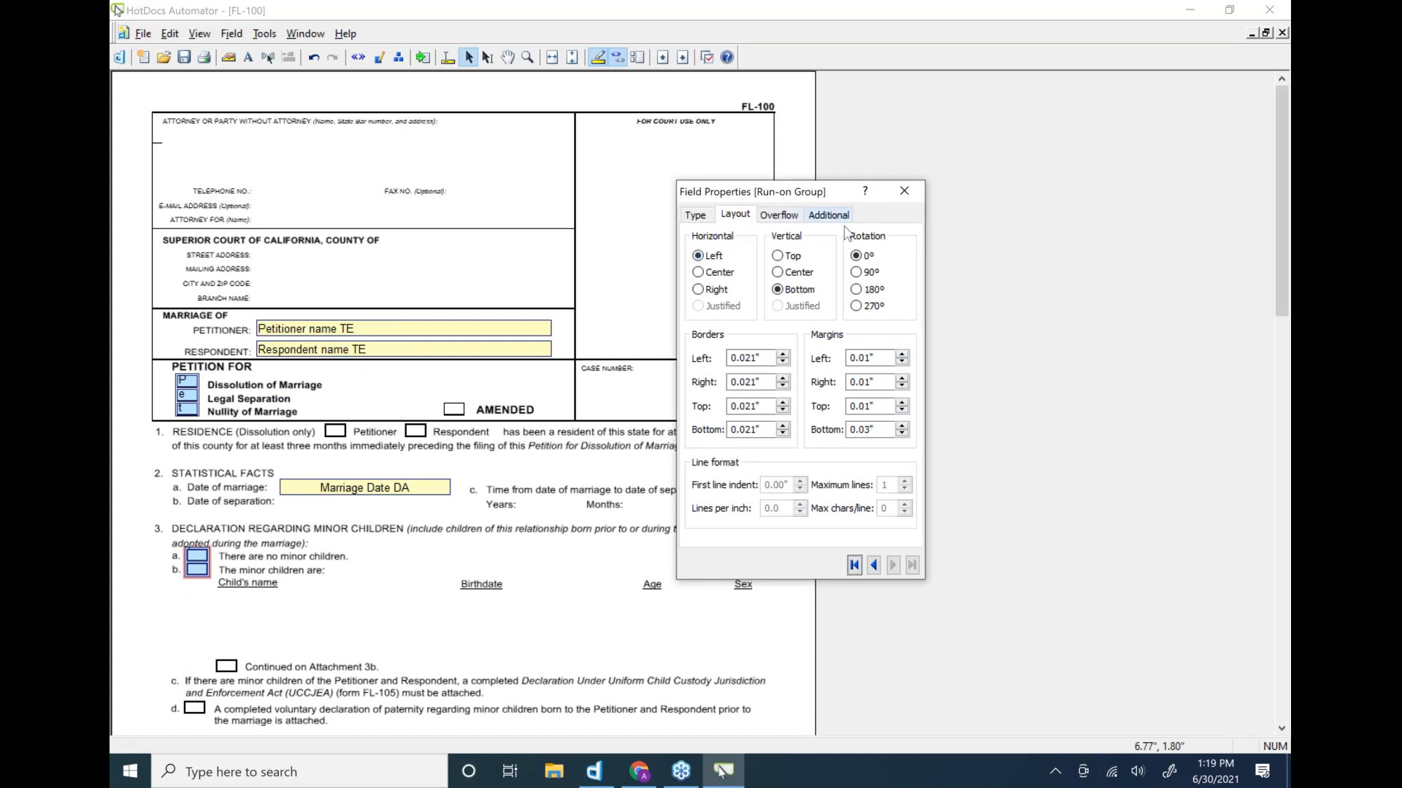
click(696, 216)
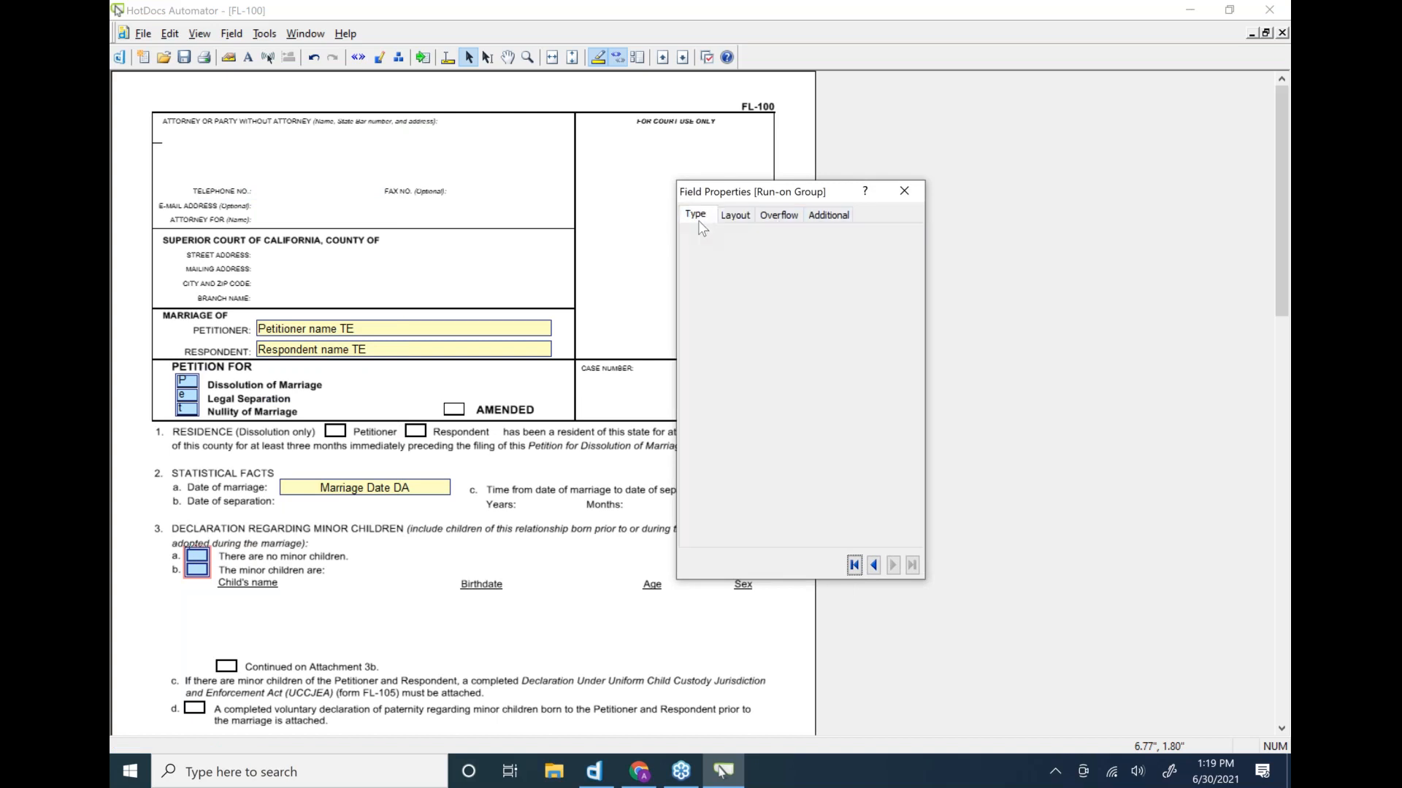
right_click(191, 558)
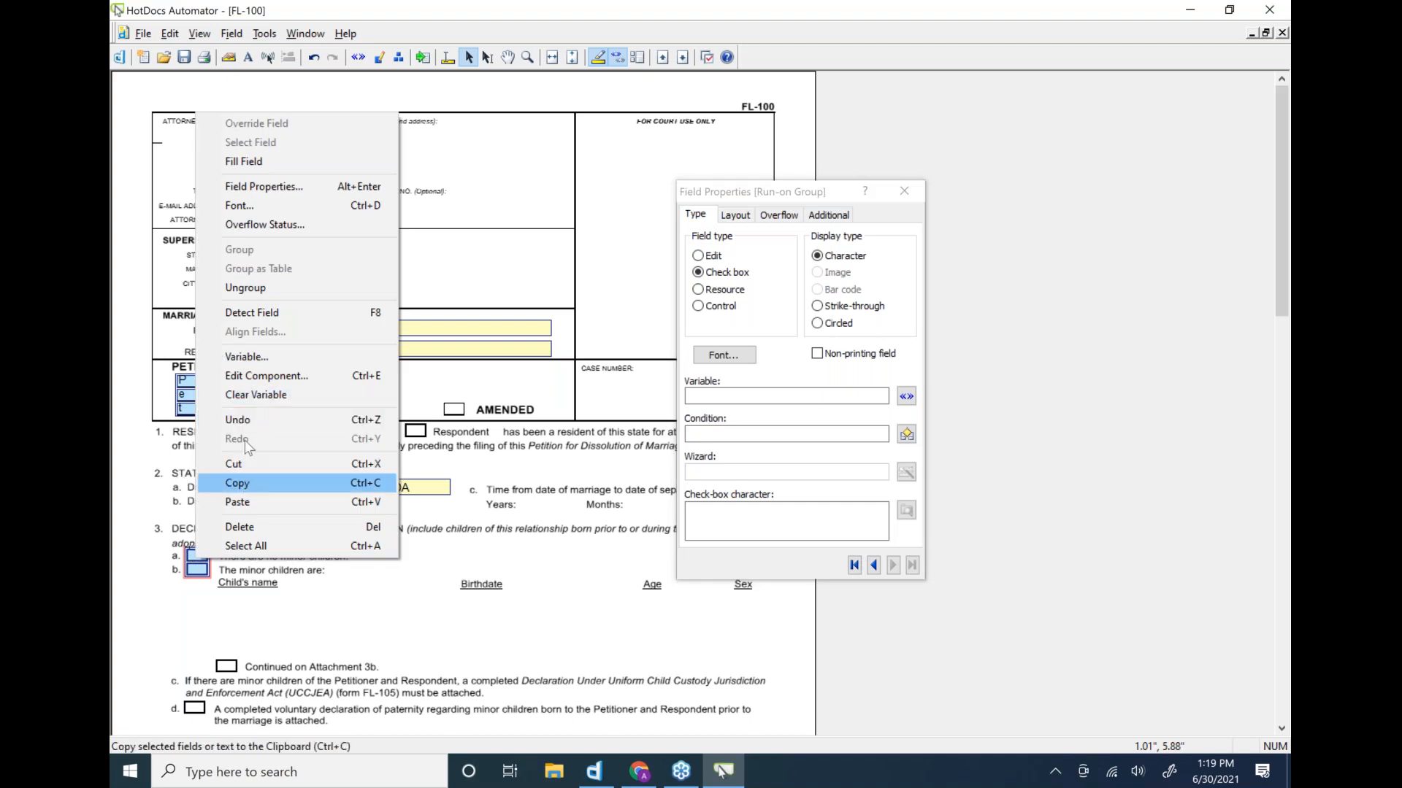
click(256, 377)
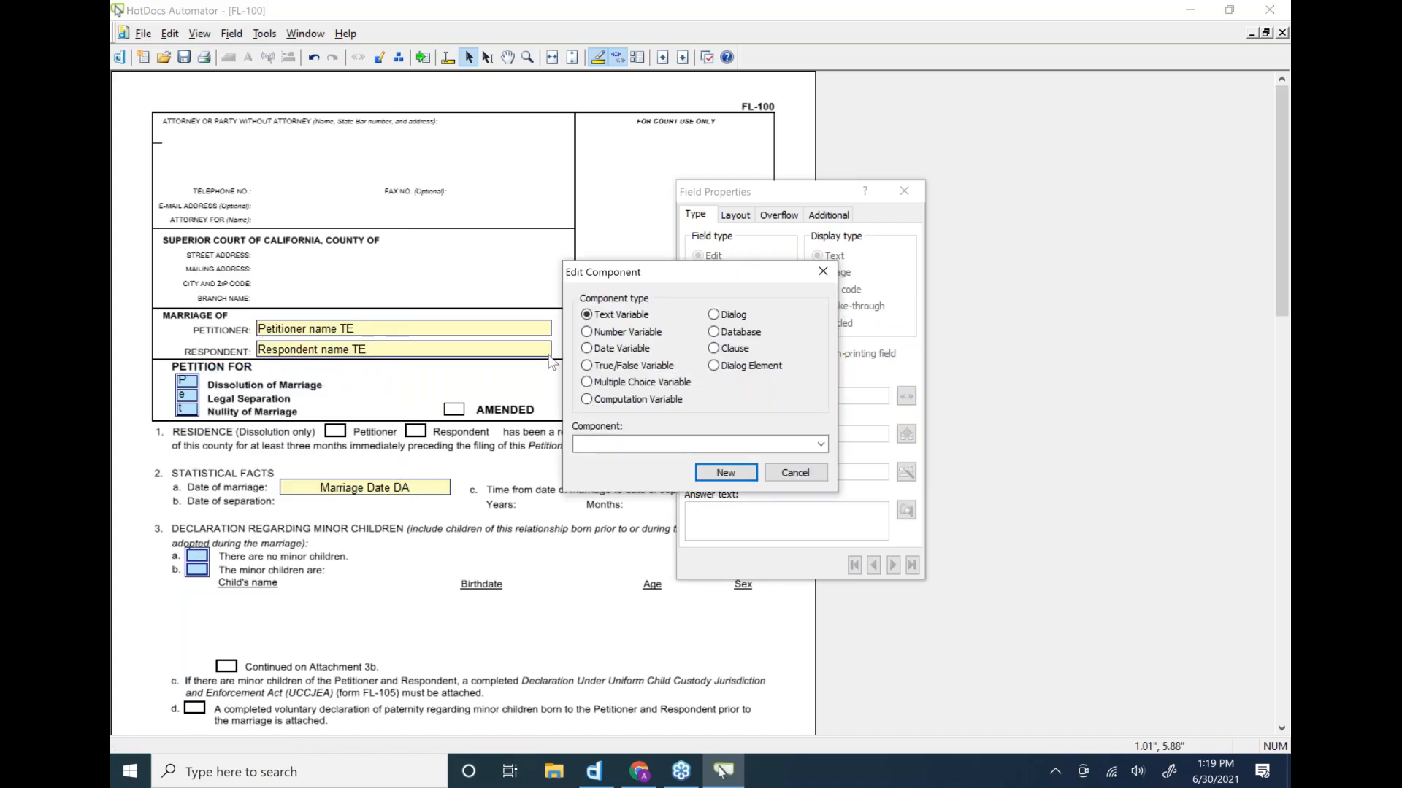
click(792, 473)
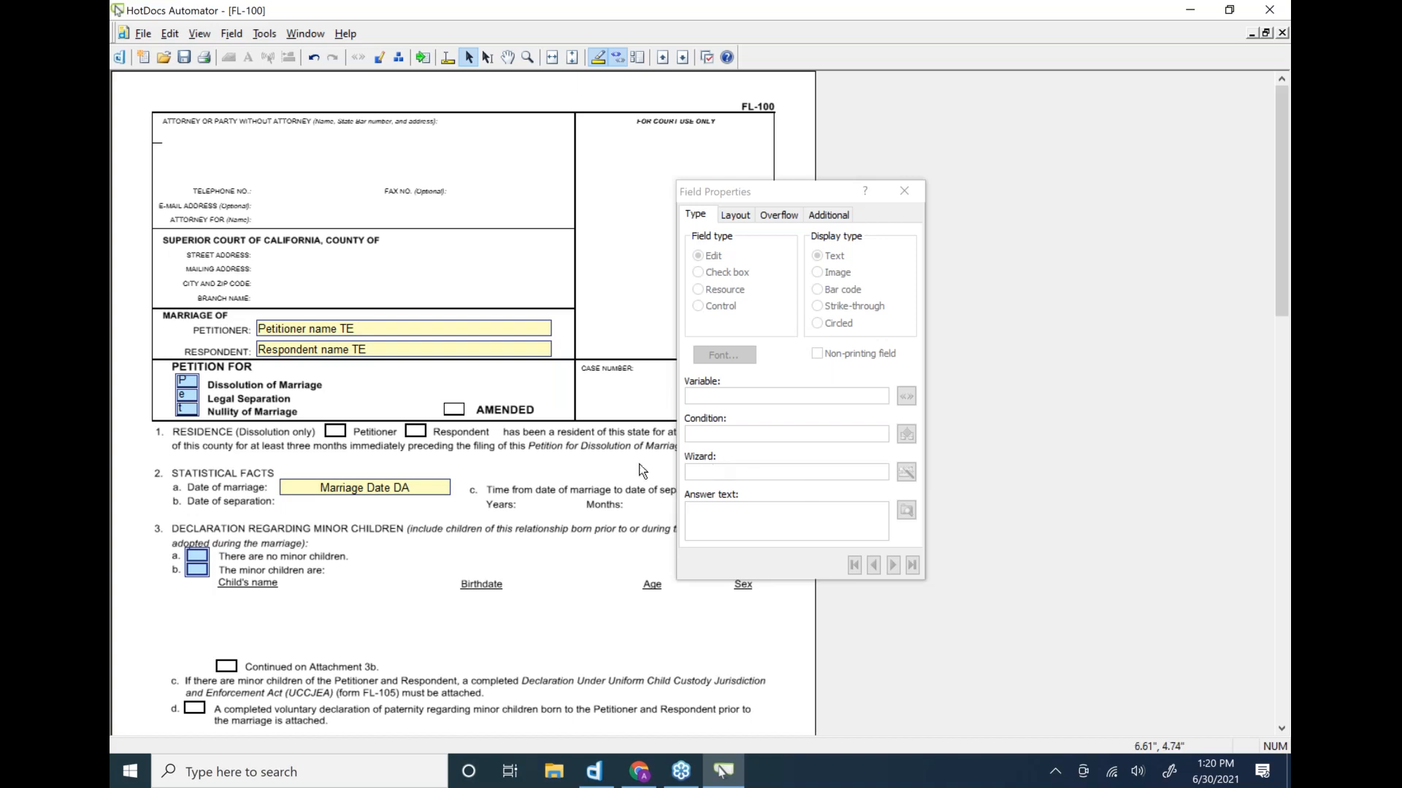
- Examine the Advanced and Resource settings of a new text variable and the Multiple Choice options for the grouped 3a and 3b check boxes
right_click(195, 559)
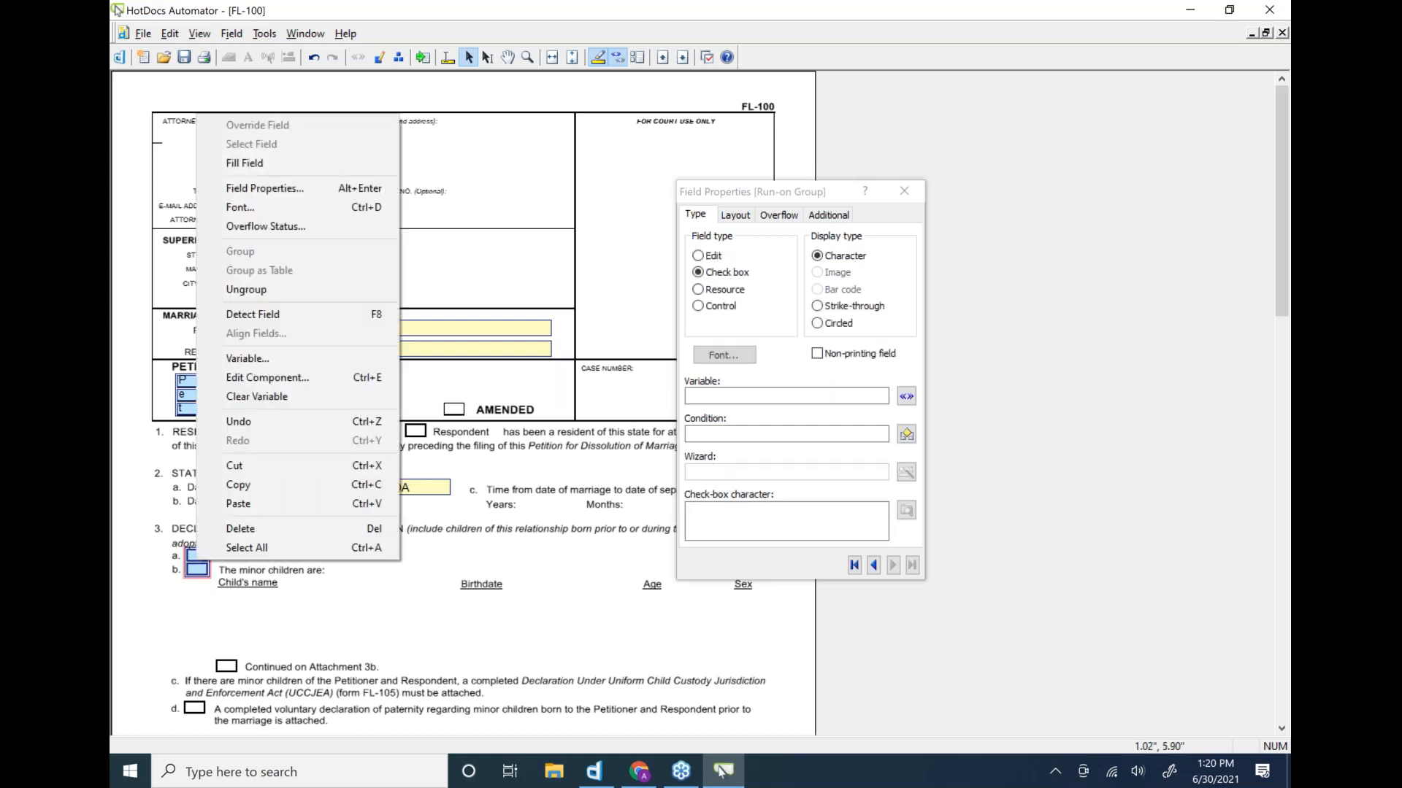
click(252, 362)
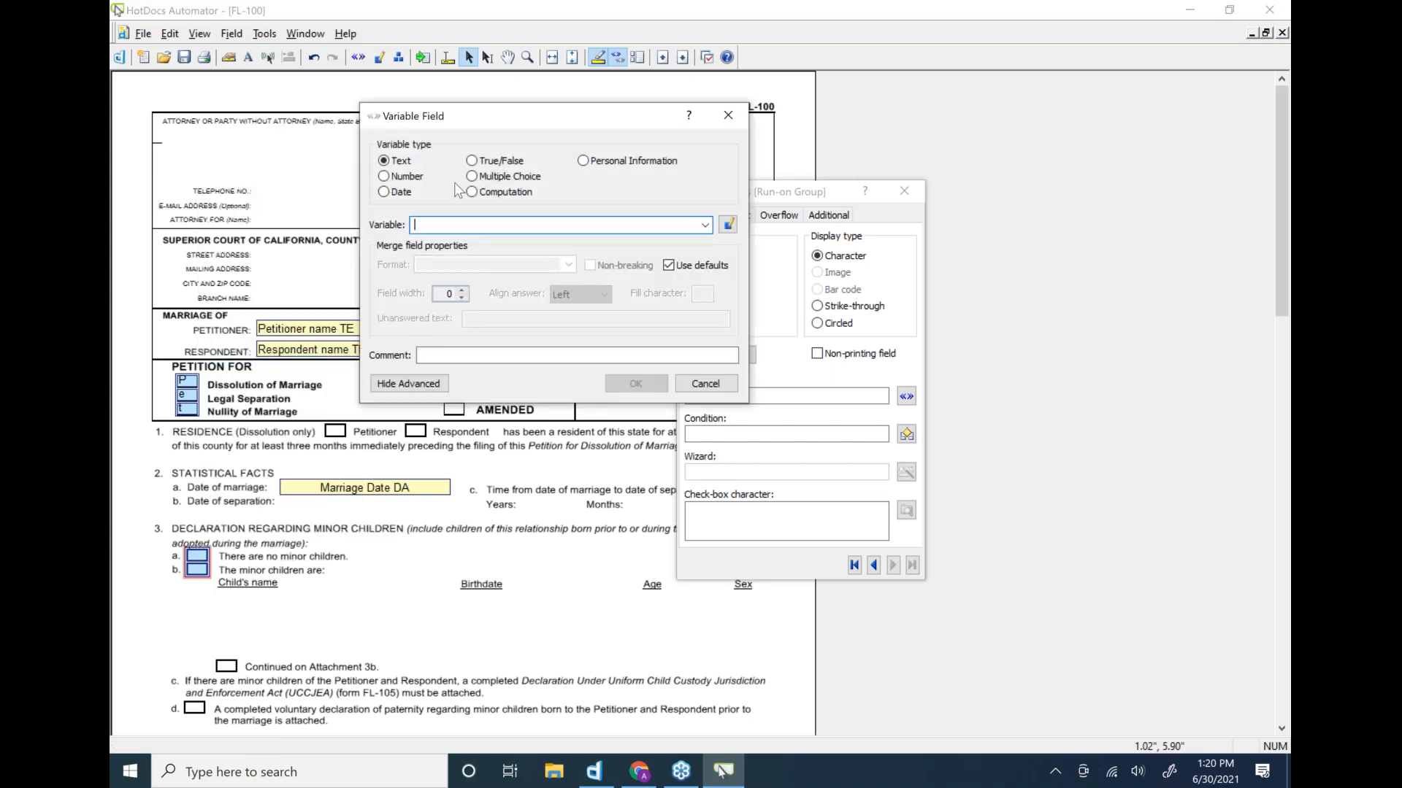
click(728, 226)
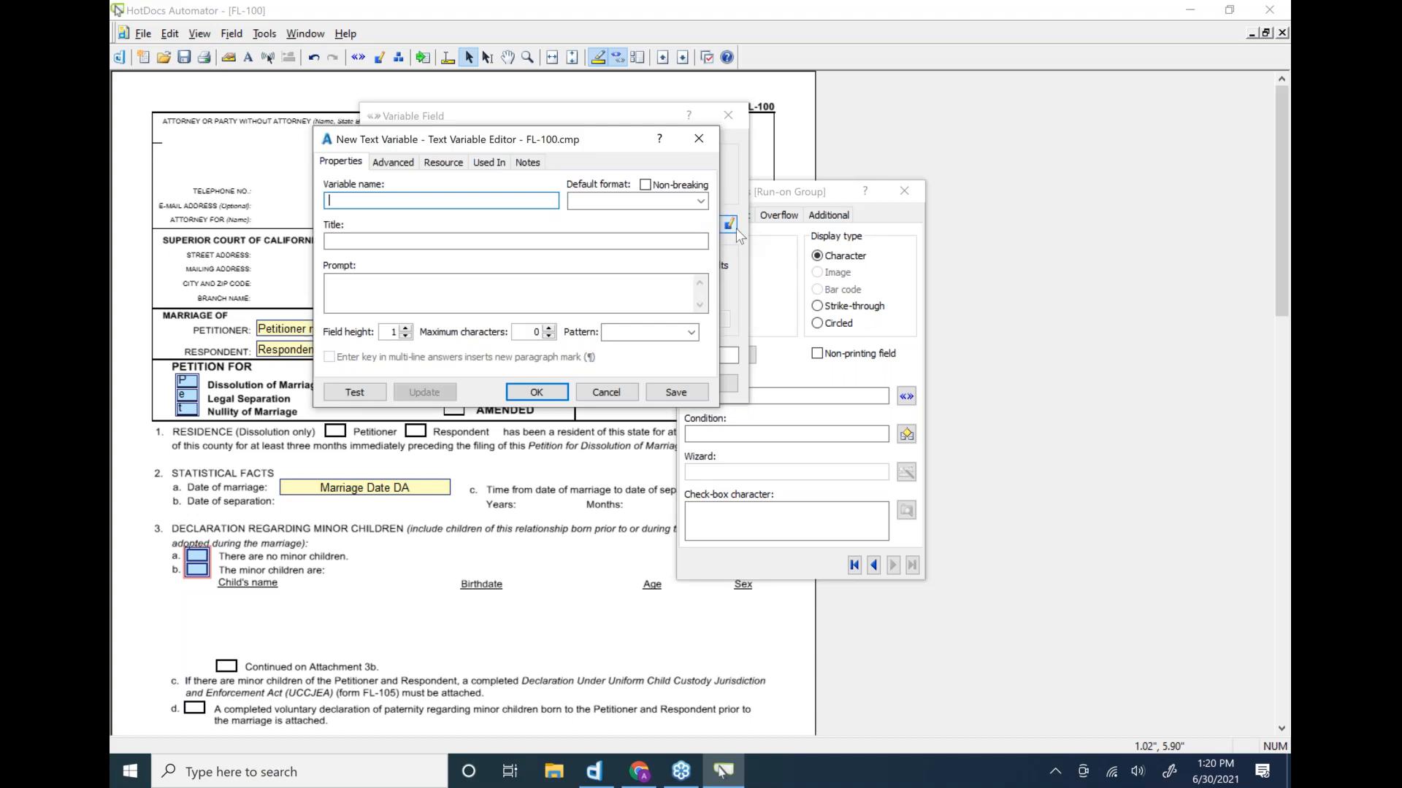
click(406, 166)
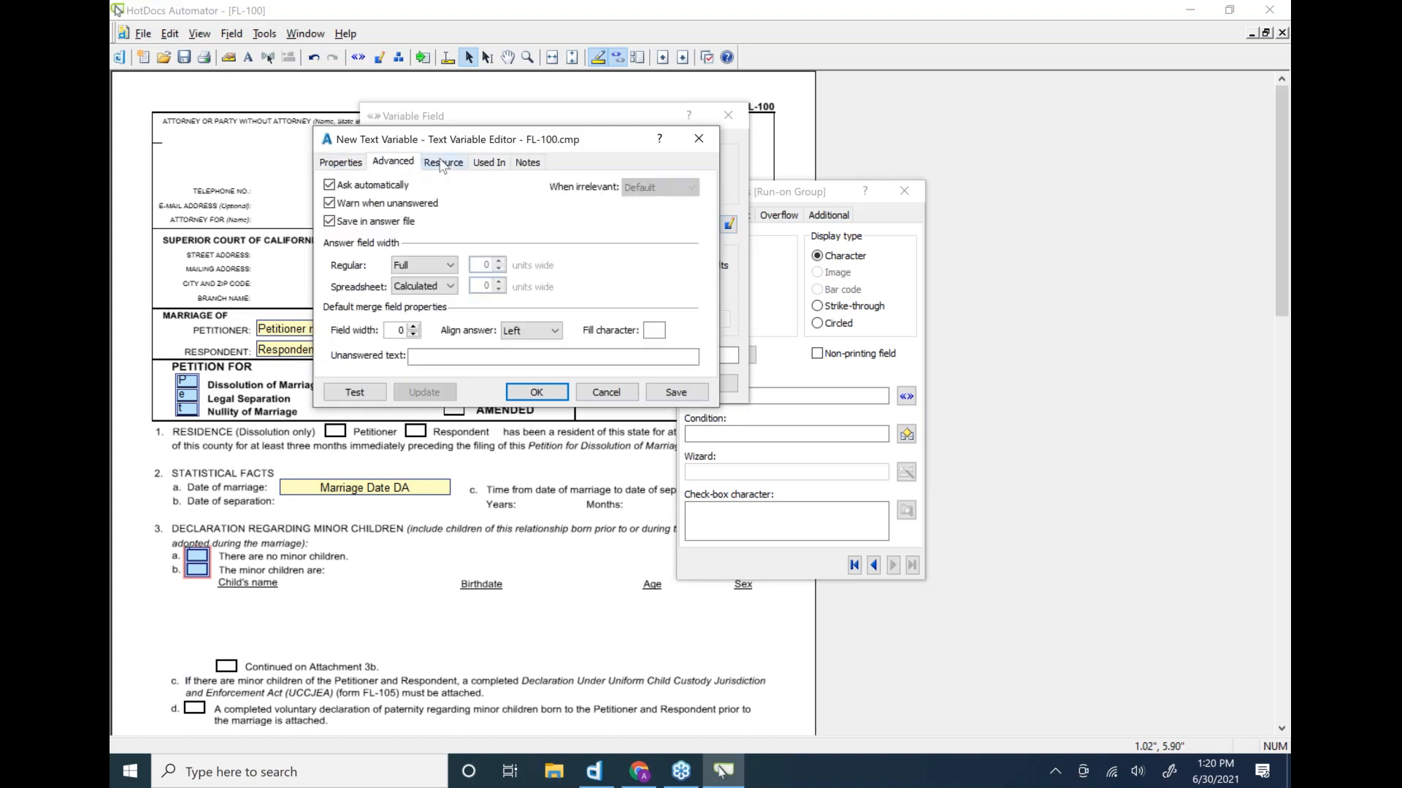
click(442, 163)
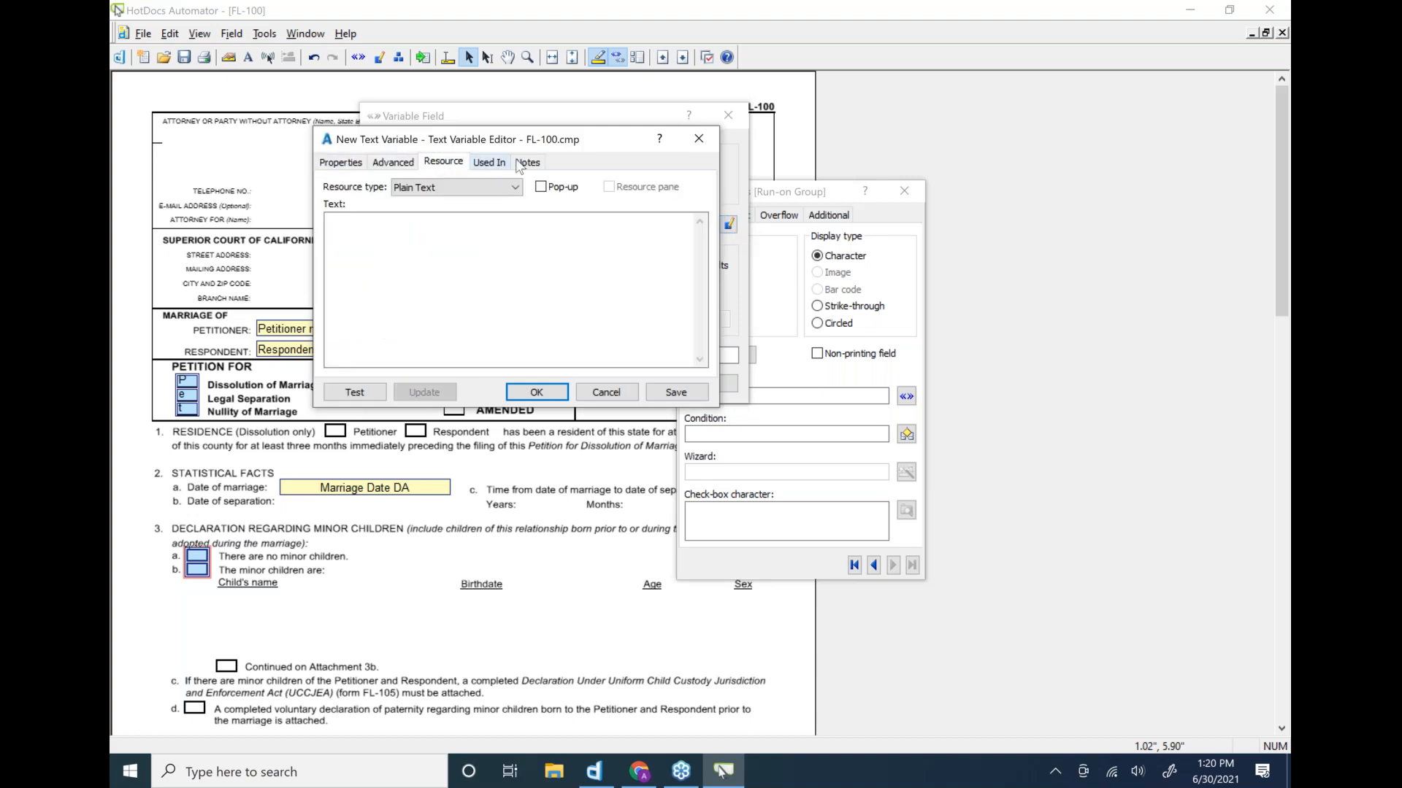
click(699, 139)
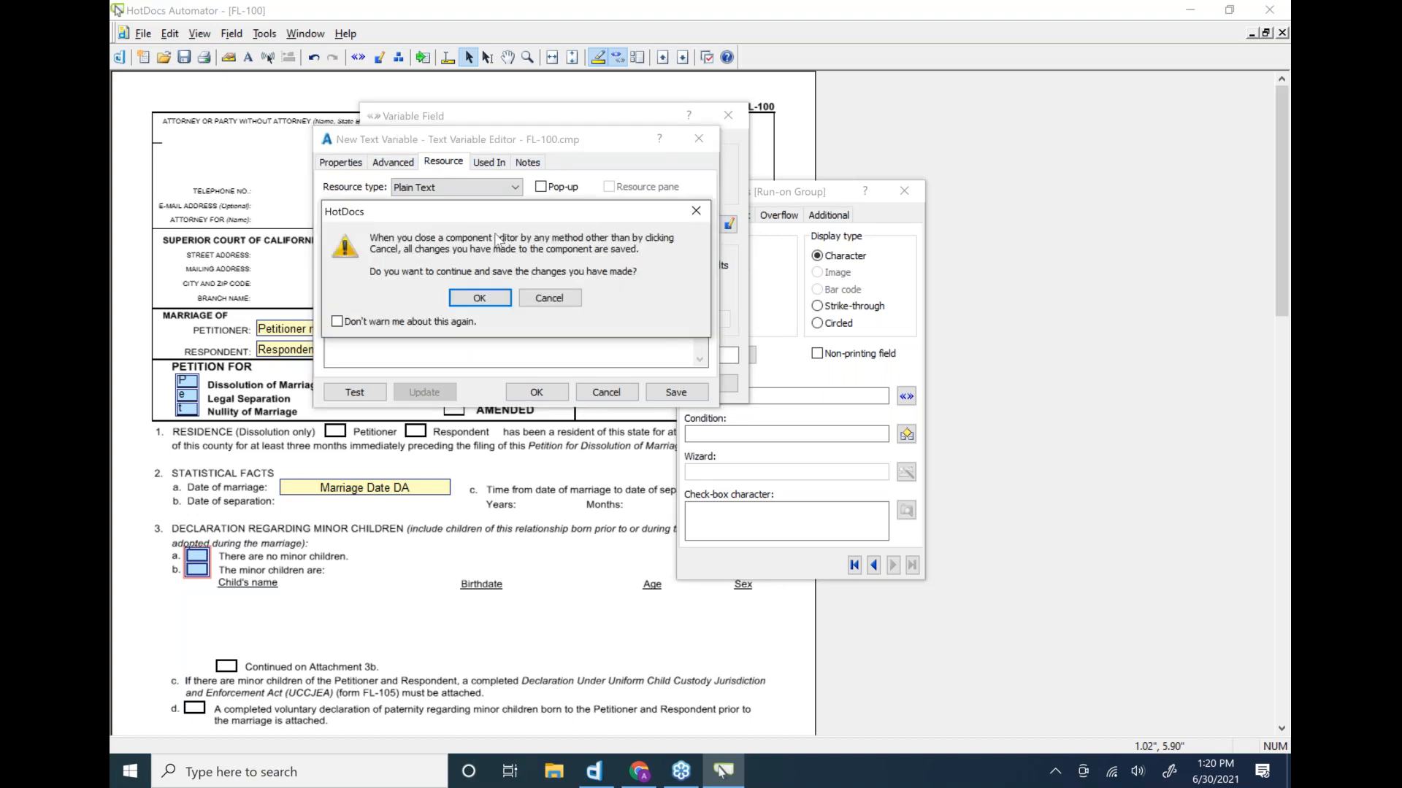
click(566, 301)
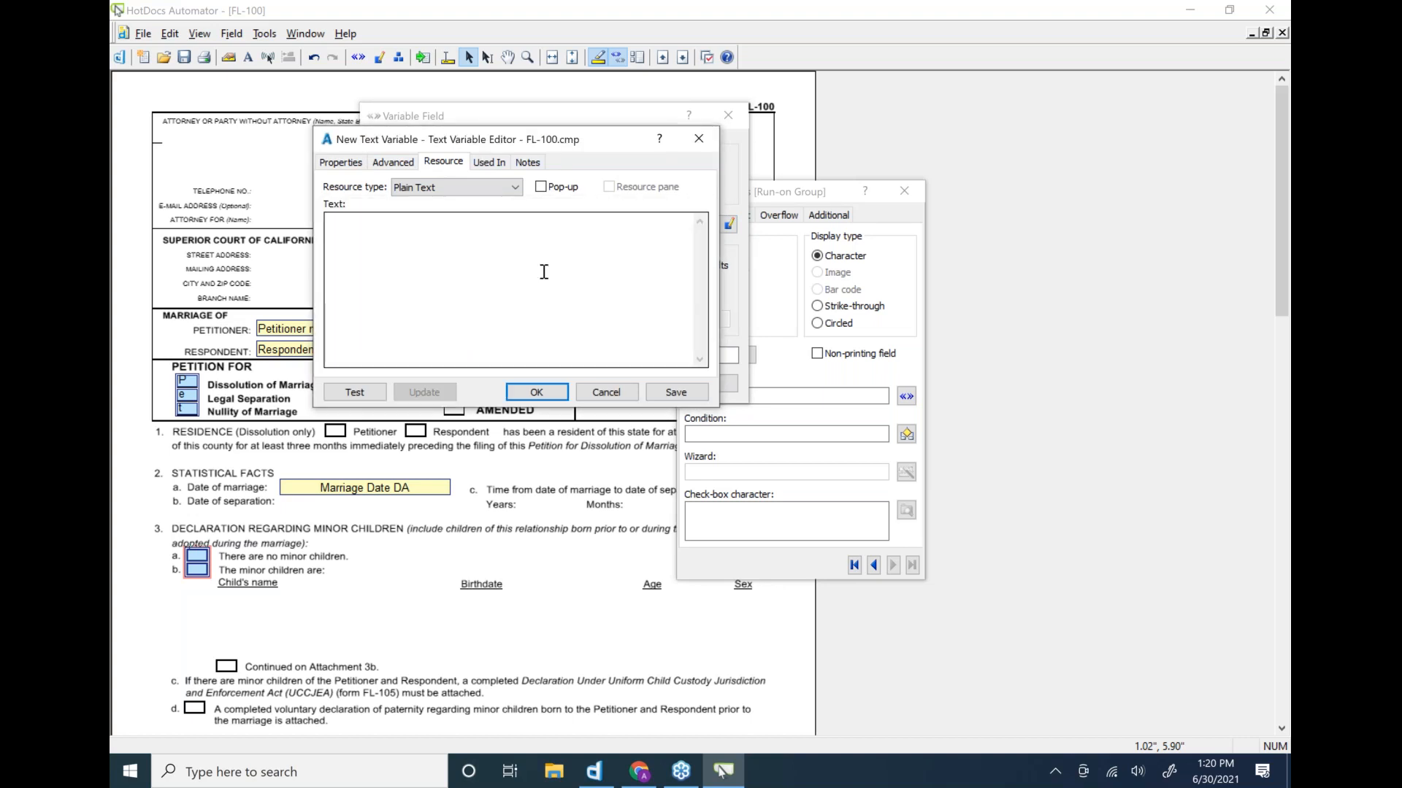
click(606, 392)
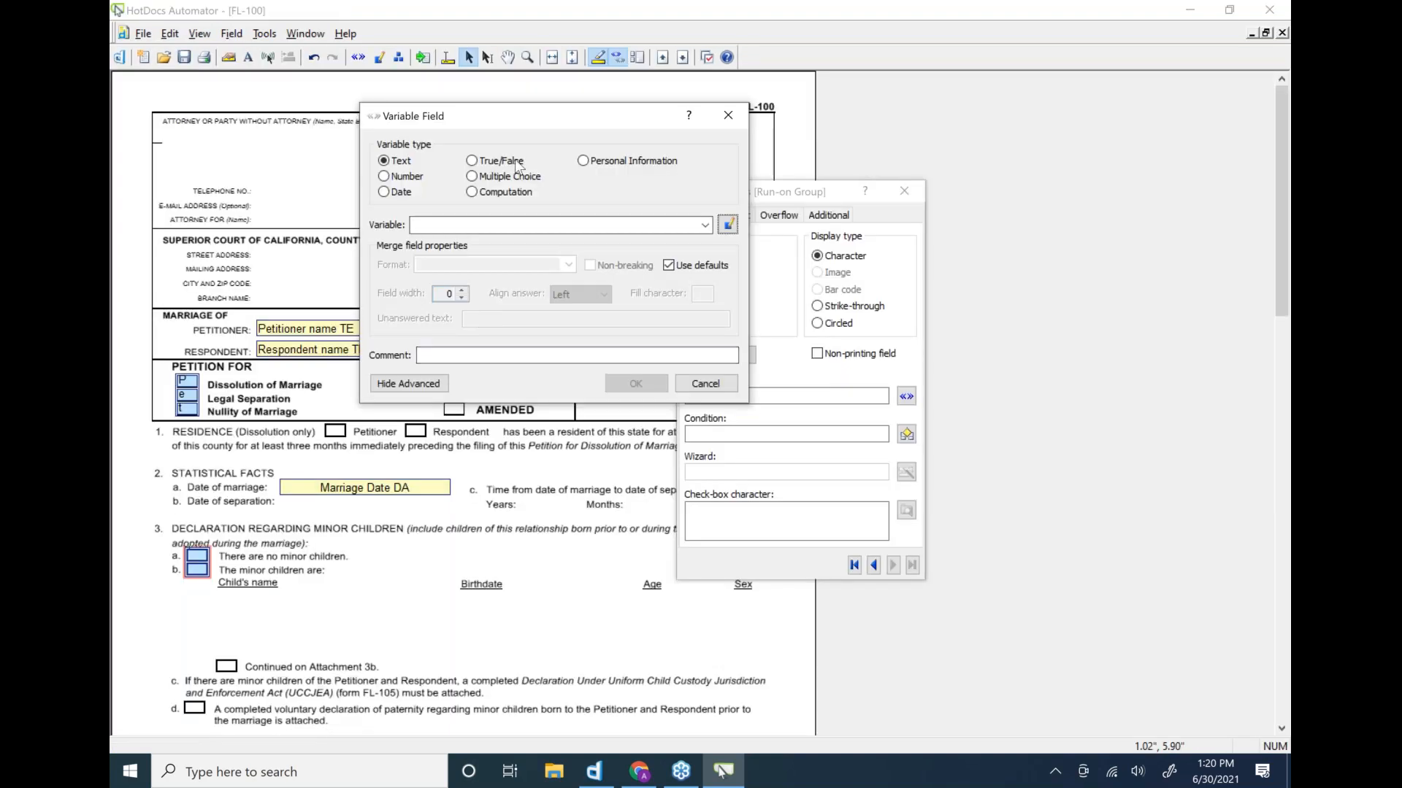
click(478, 177)
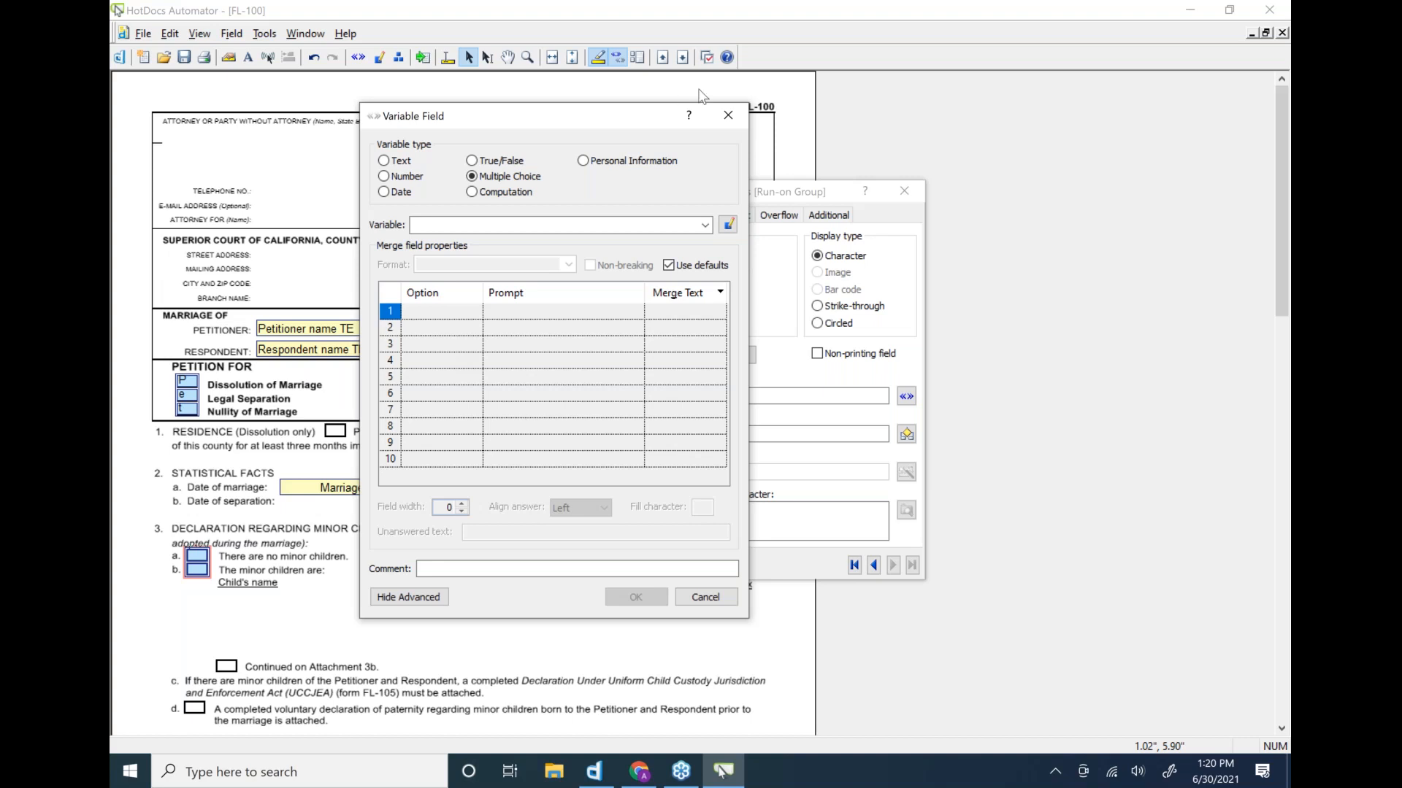
click(727, 116)
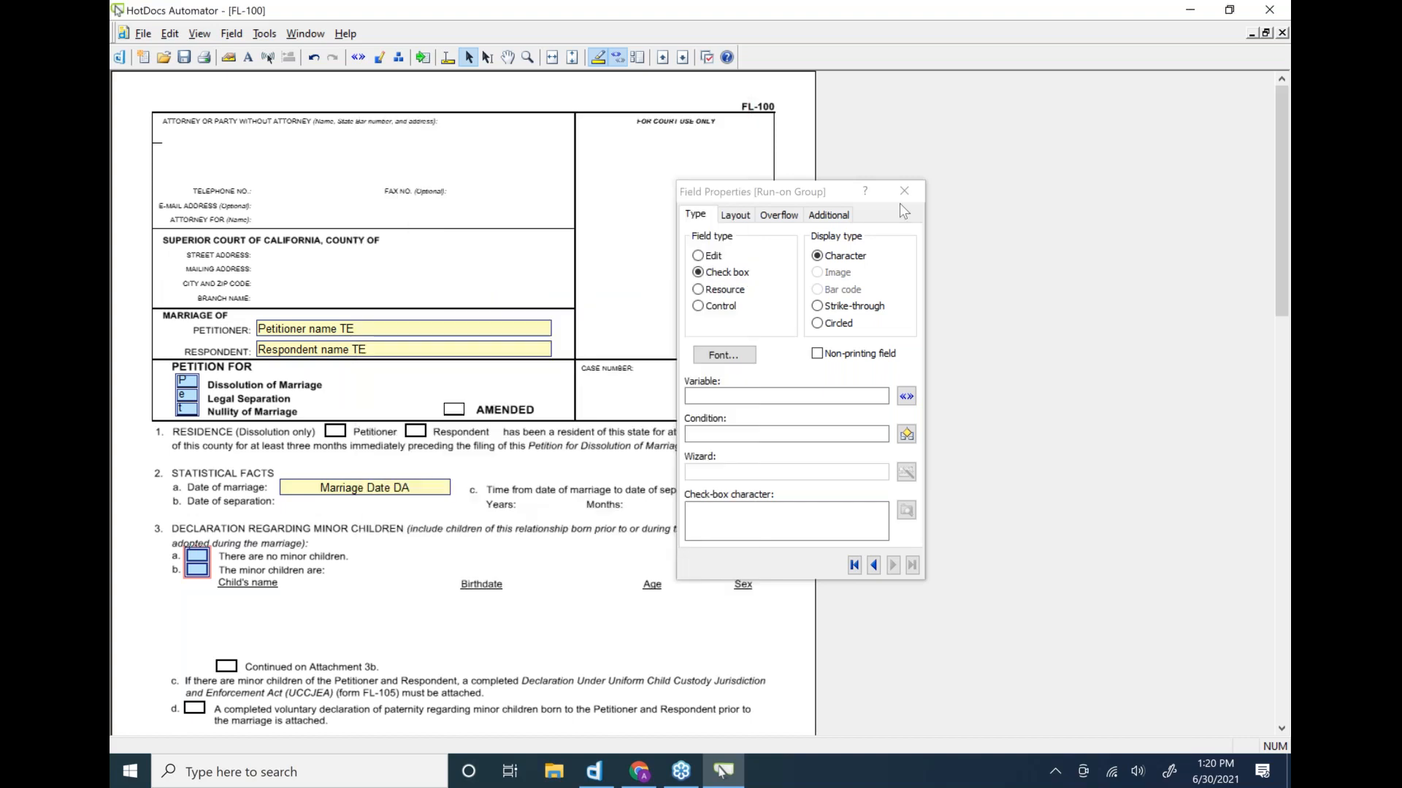
- Create a field for the date of separation in item 2b and position it beside its label
click(282, 498)
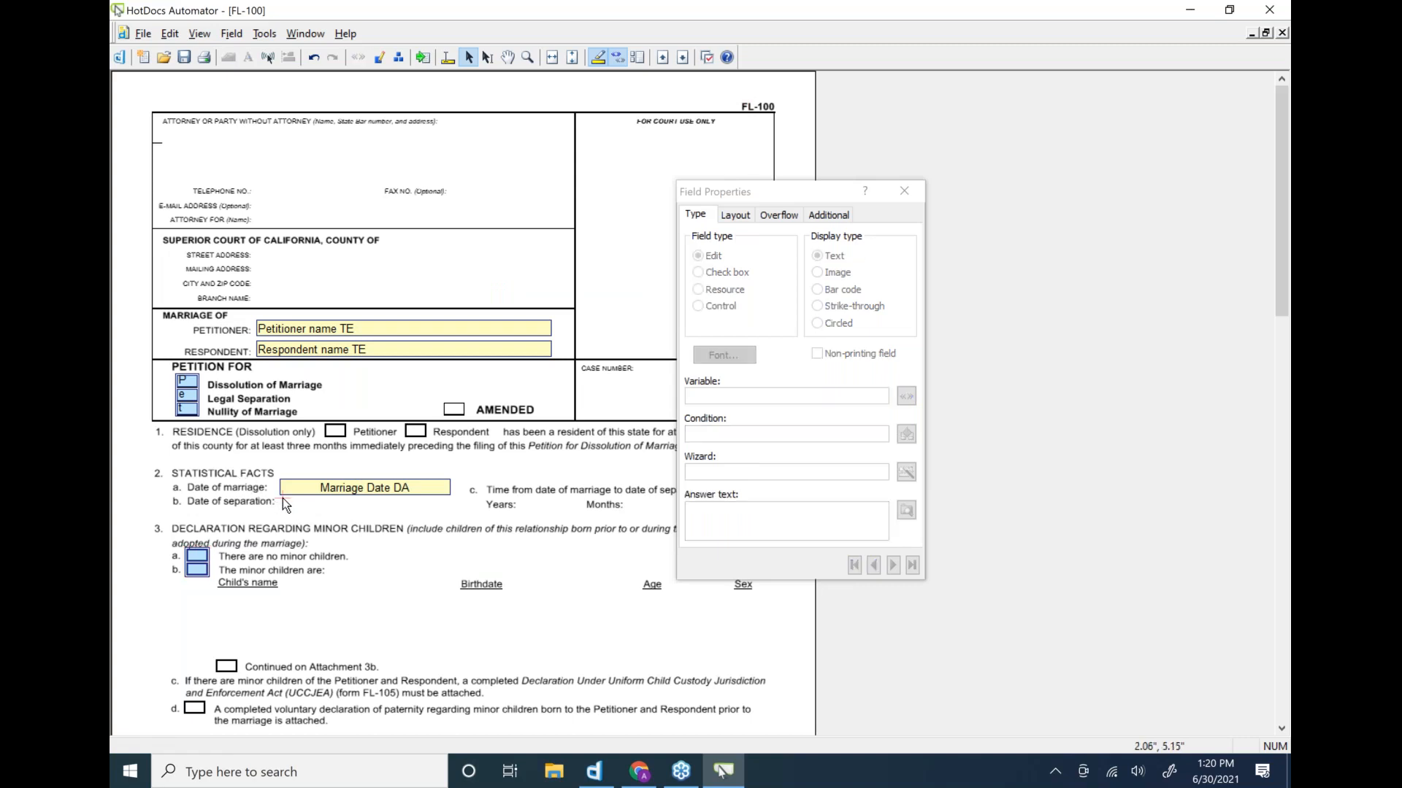
double_click(283, 498)
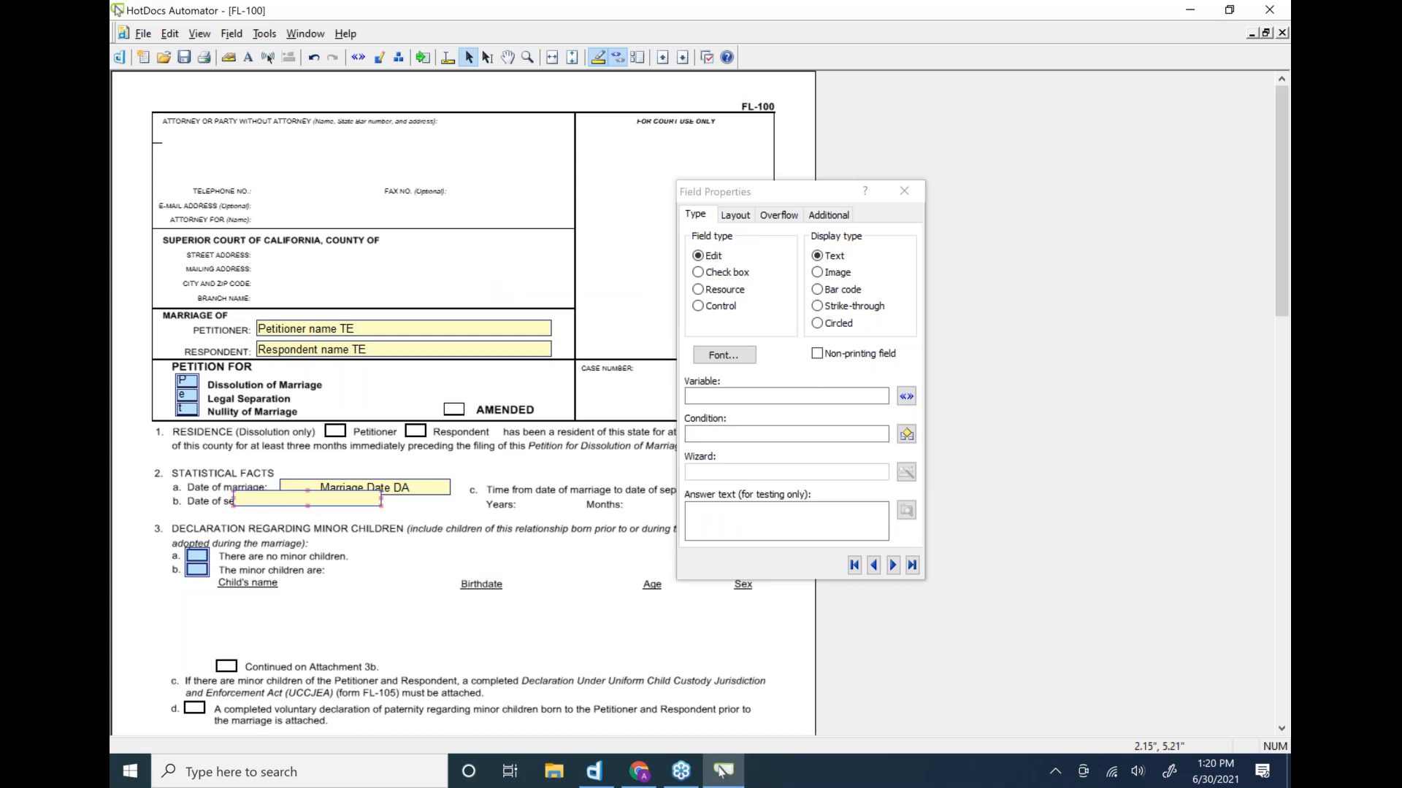
drag(303, 500, 340, 506)
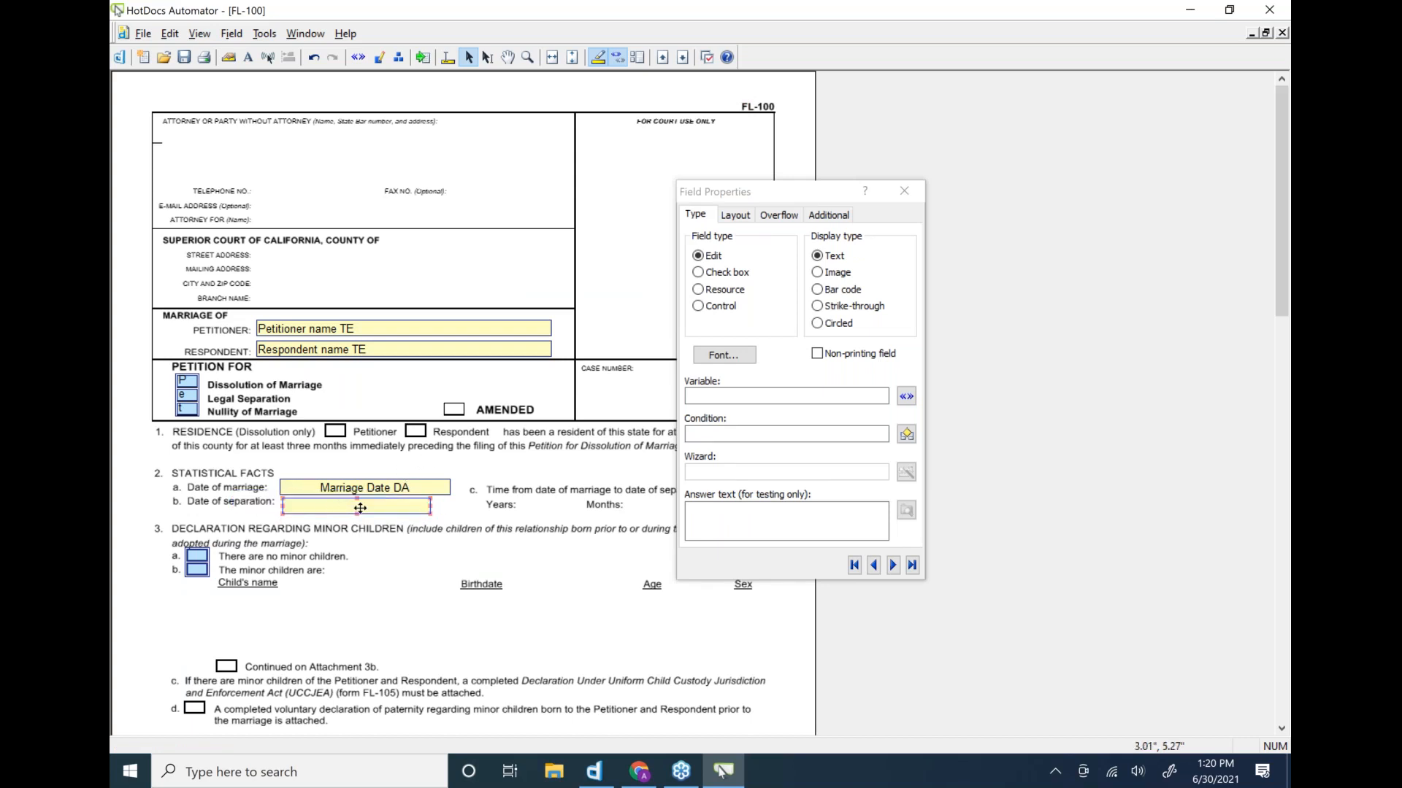
- Assign a Date variable named Separation Date DA to the date of separation field and close the field properties
right_click(360, 507)
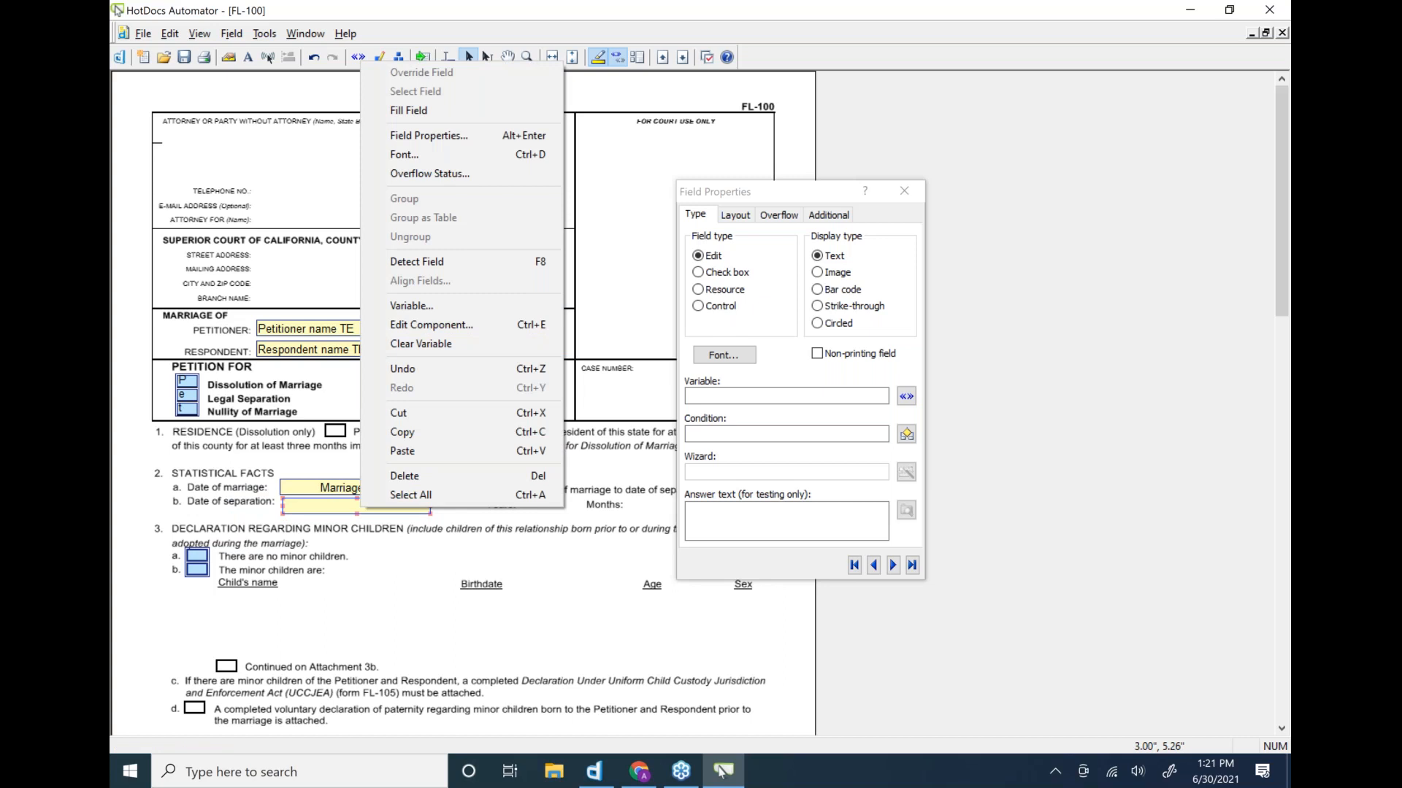
click(416, 312)
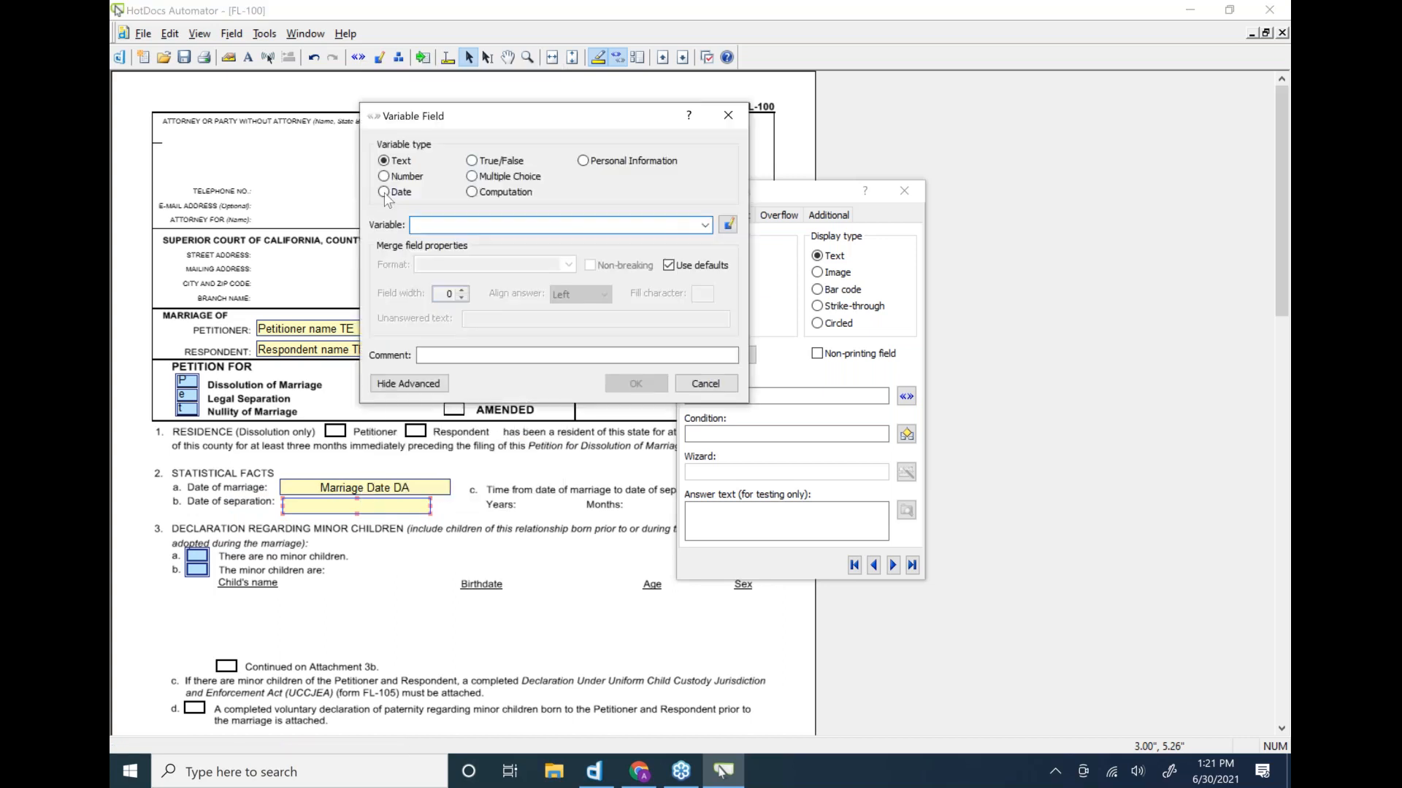
click(384, 193)
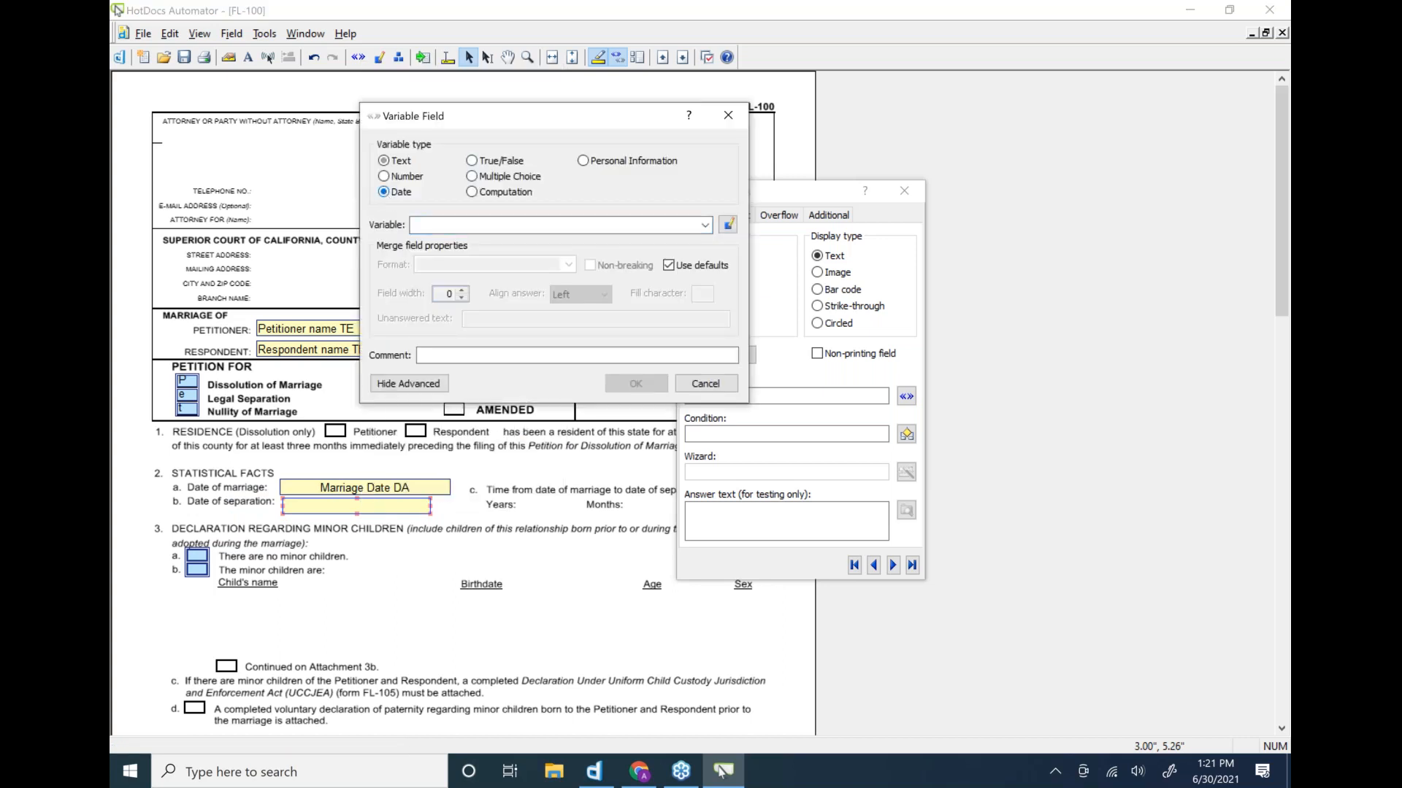
click(447, 225)
text(Separ)
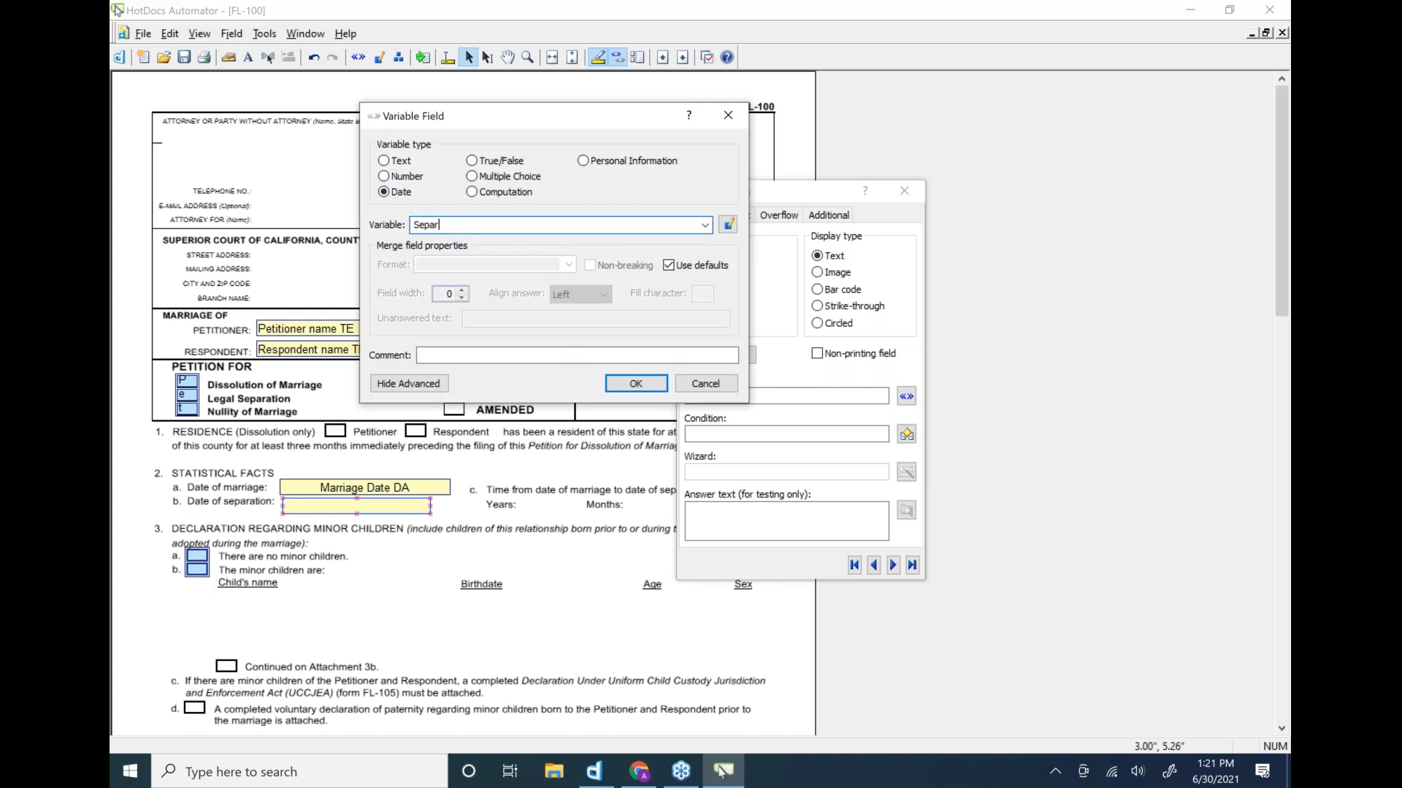
text(ation Date DA)
click(636, 386)
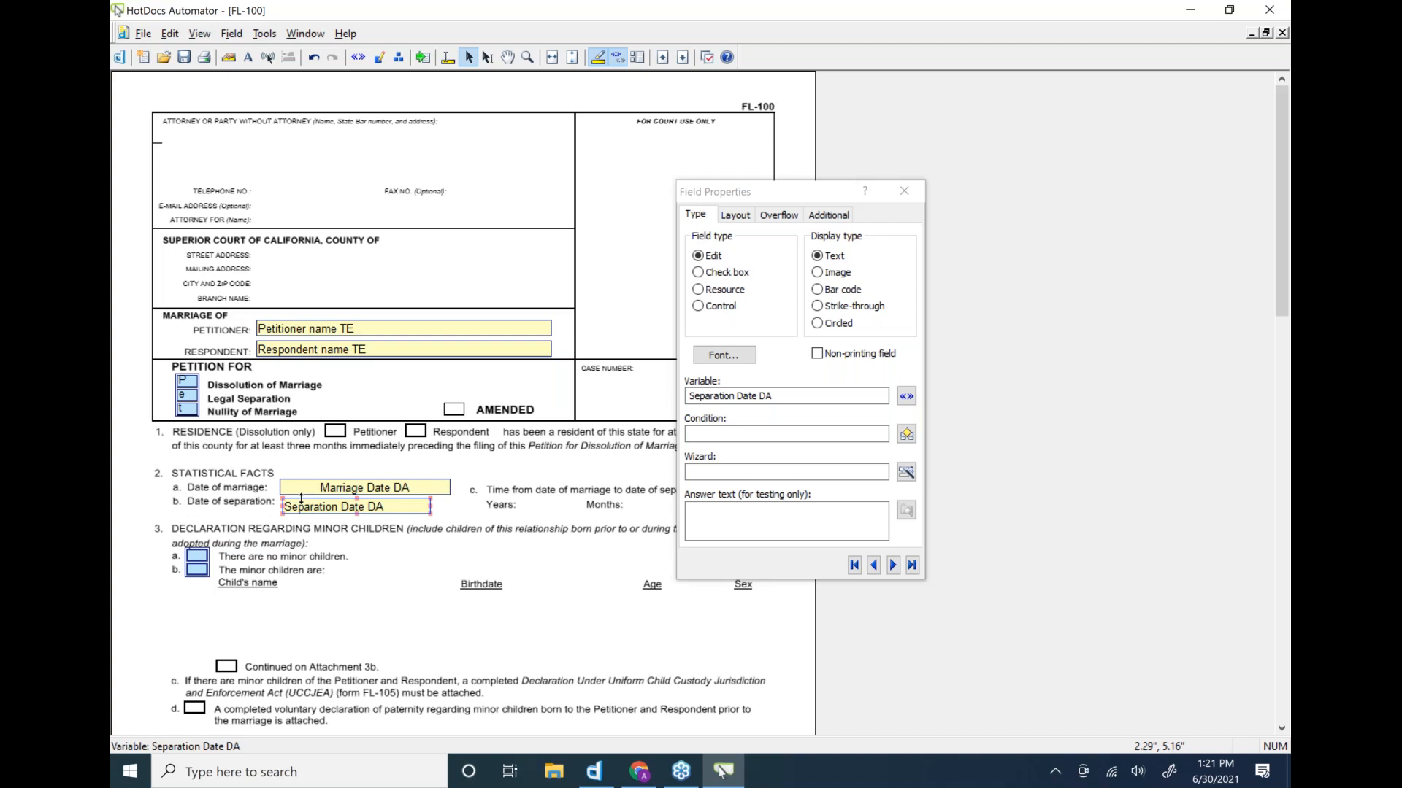
click(908, 190)
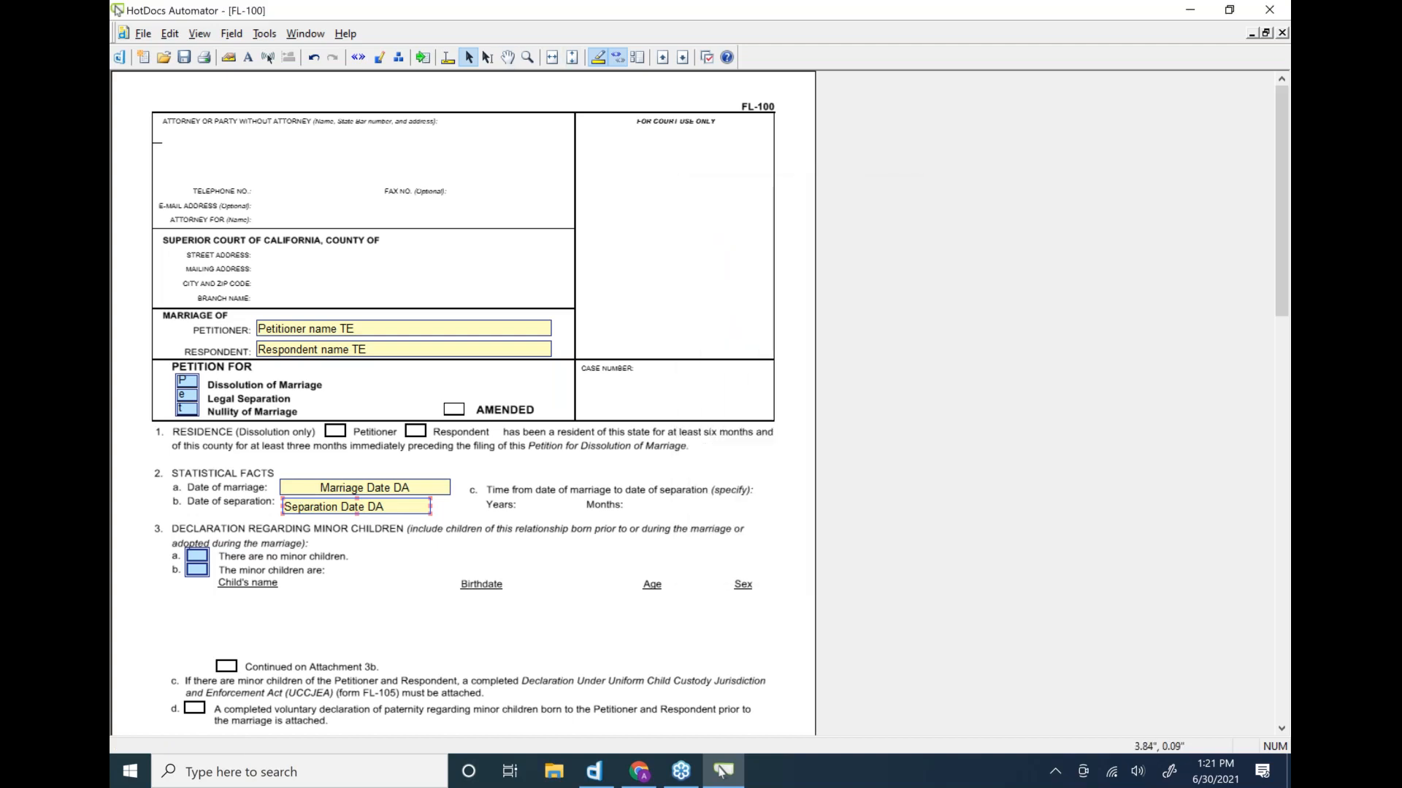
- Review the interview settings in the FL-100 component file properties through the Component Manager
click(399, 58)
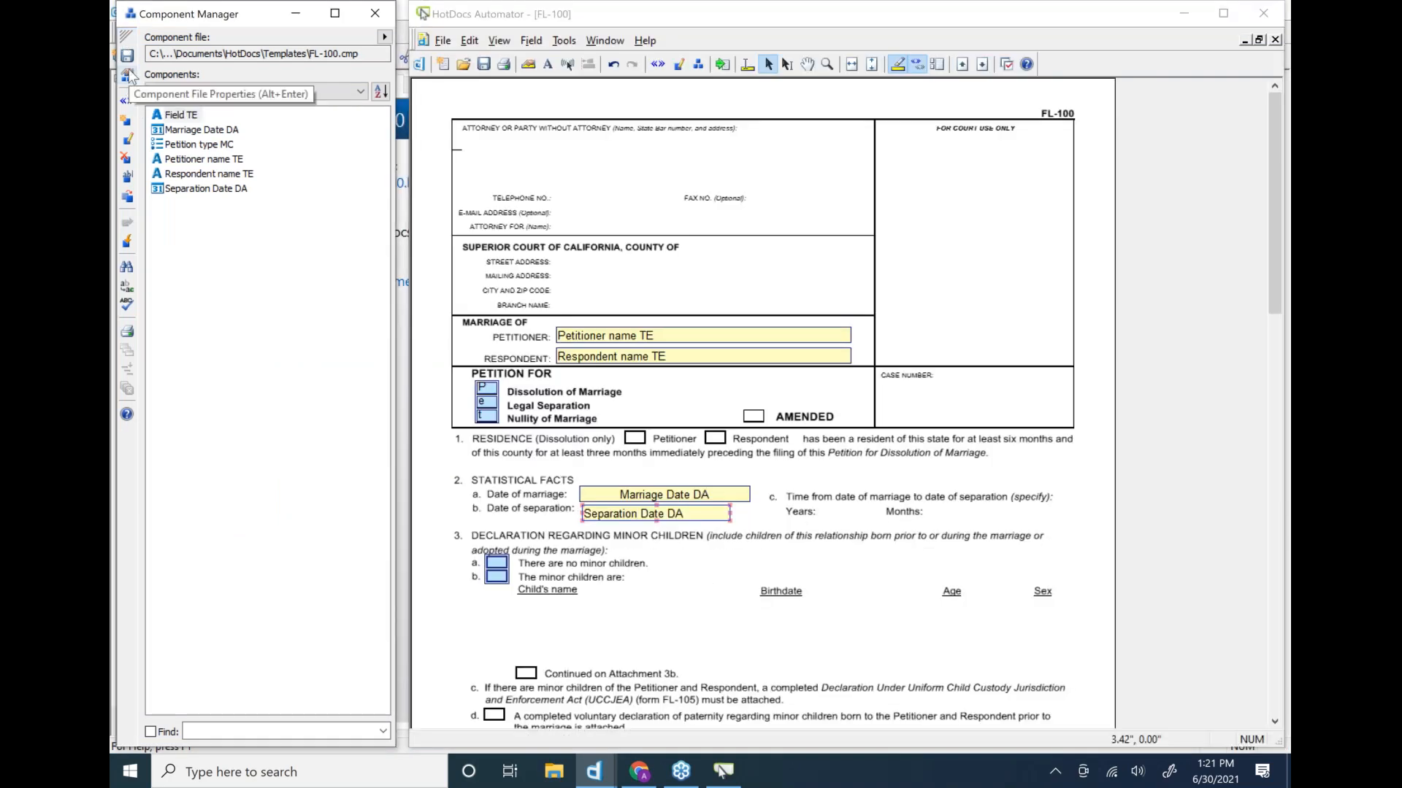
click(132, 76)
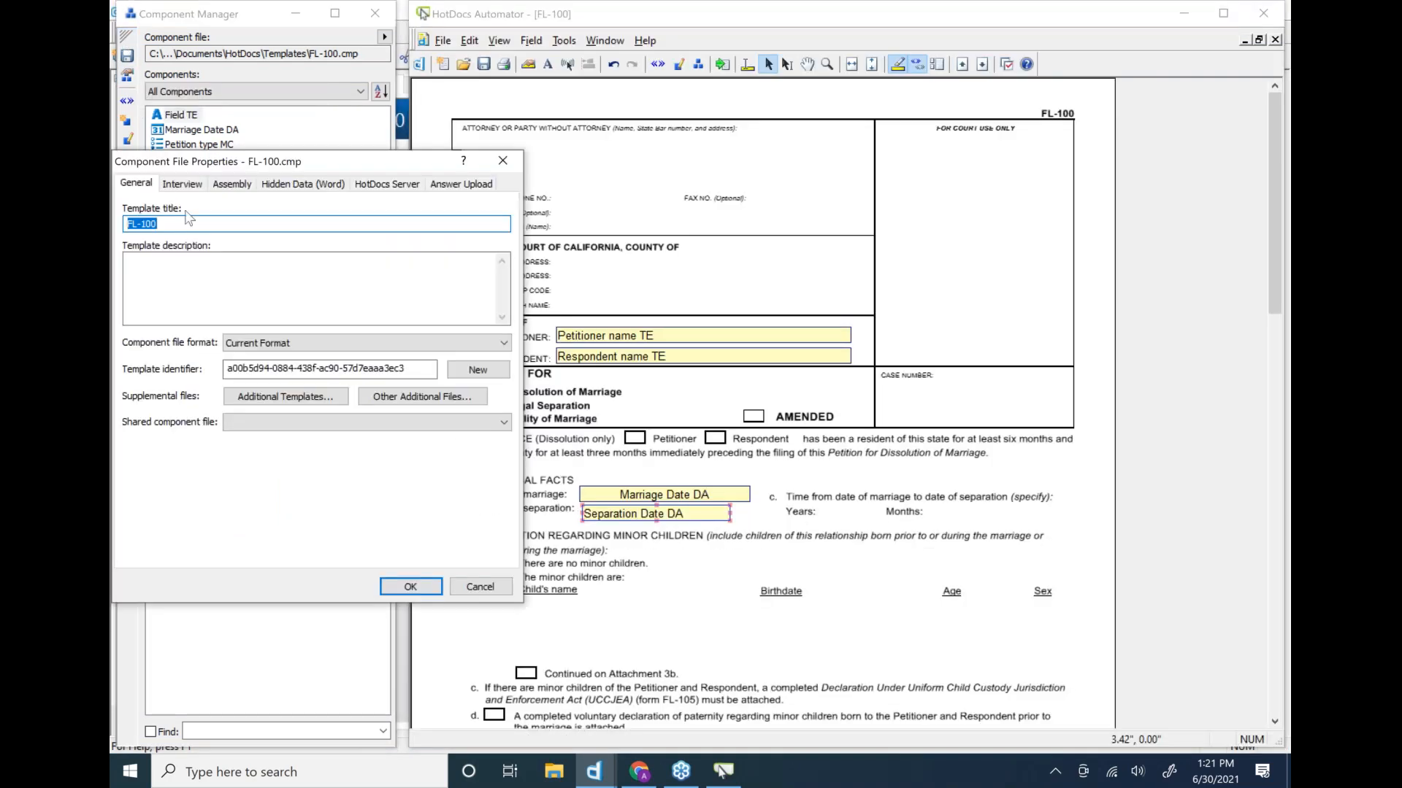
click(183, 184)
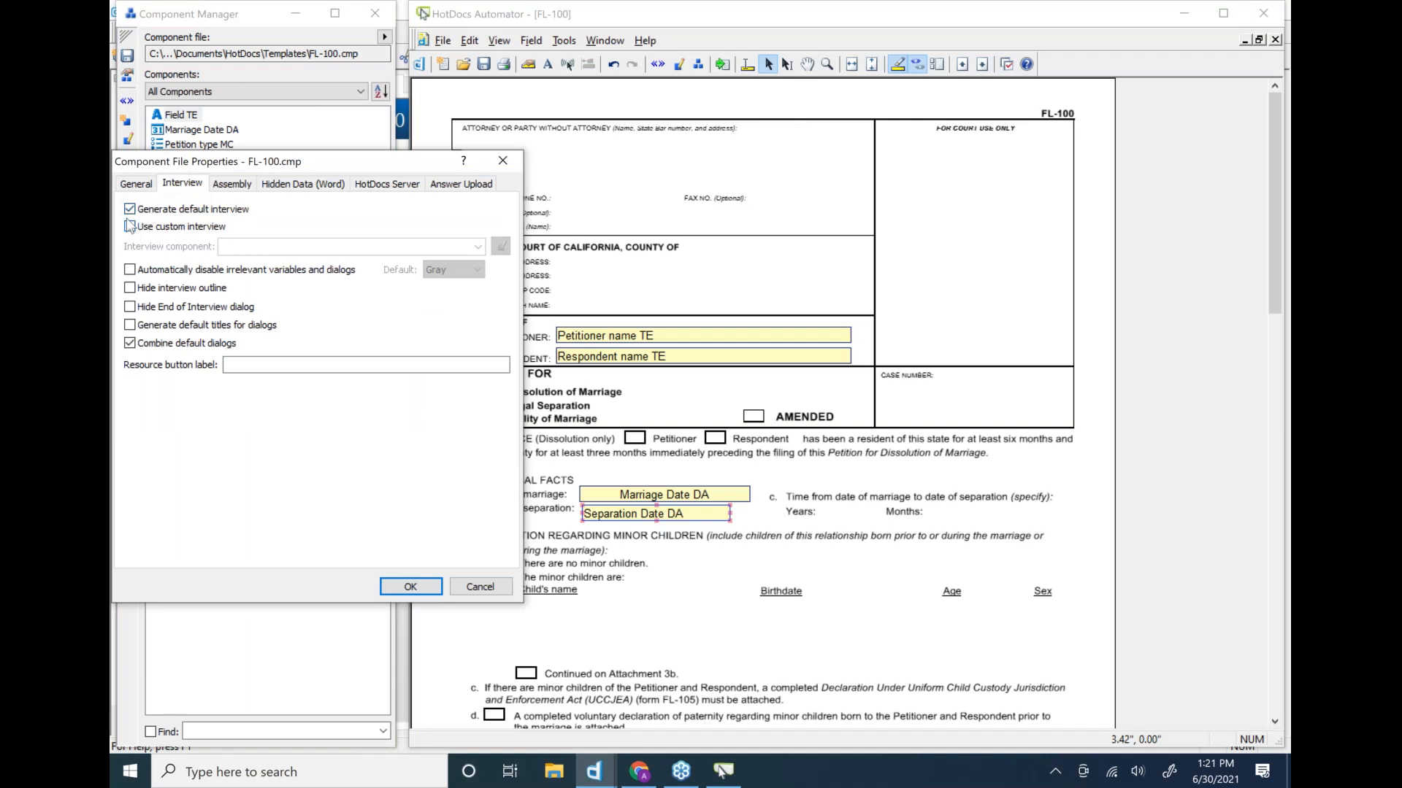
click(409, 587)
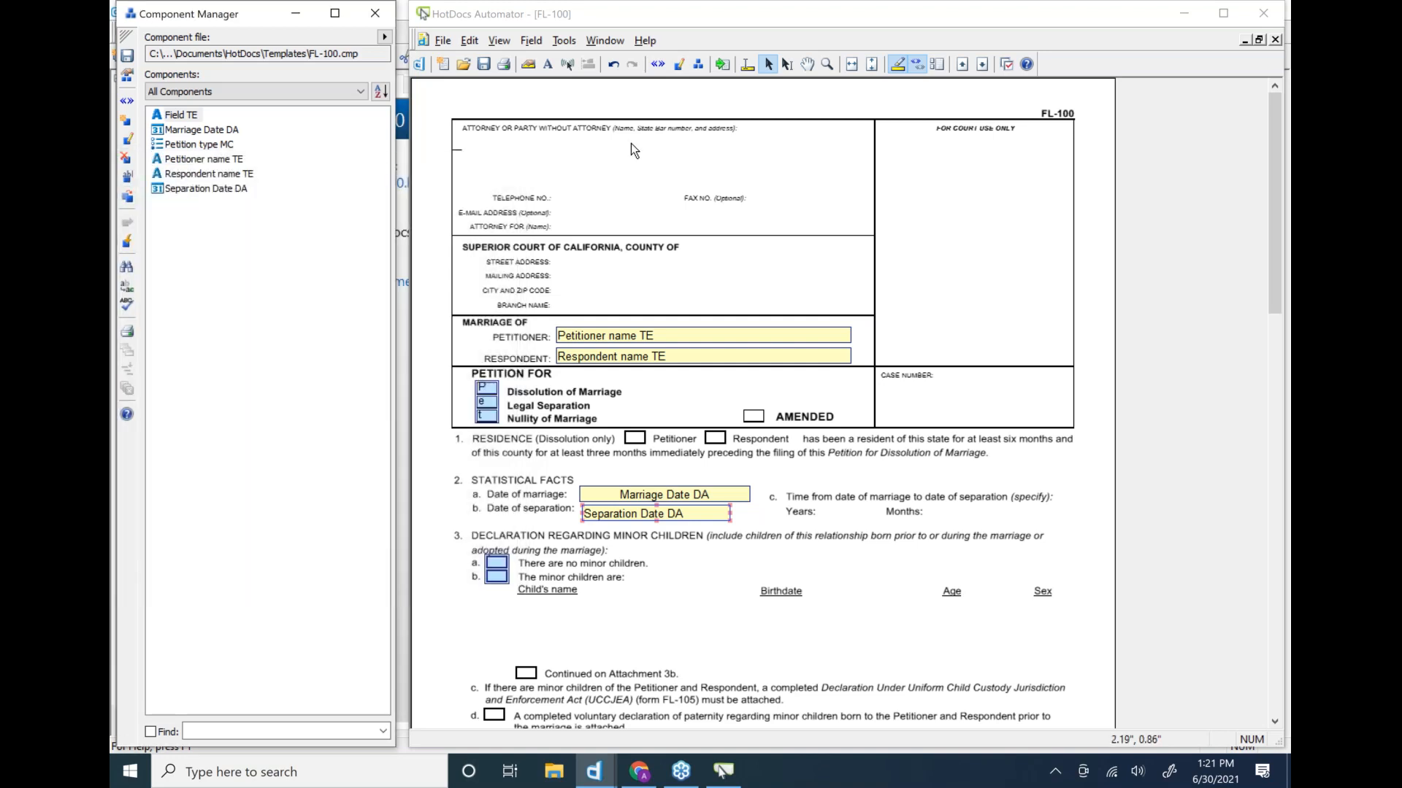
- Run a test assembly of the FL-100 template and compare its interview questions with the template fields in HotDocs Automator
click(721, 65)
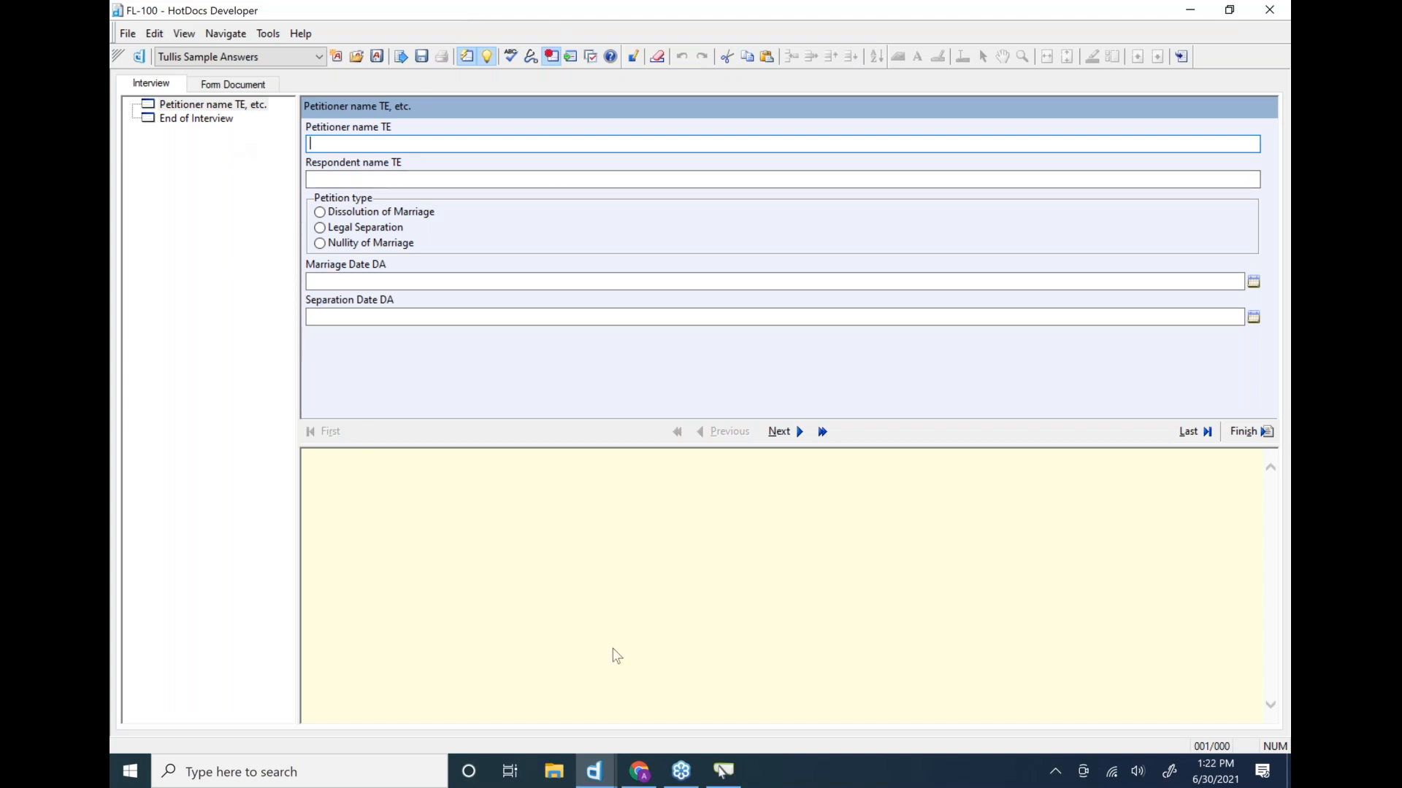
mouse_move(732, 774)
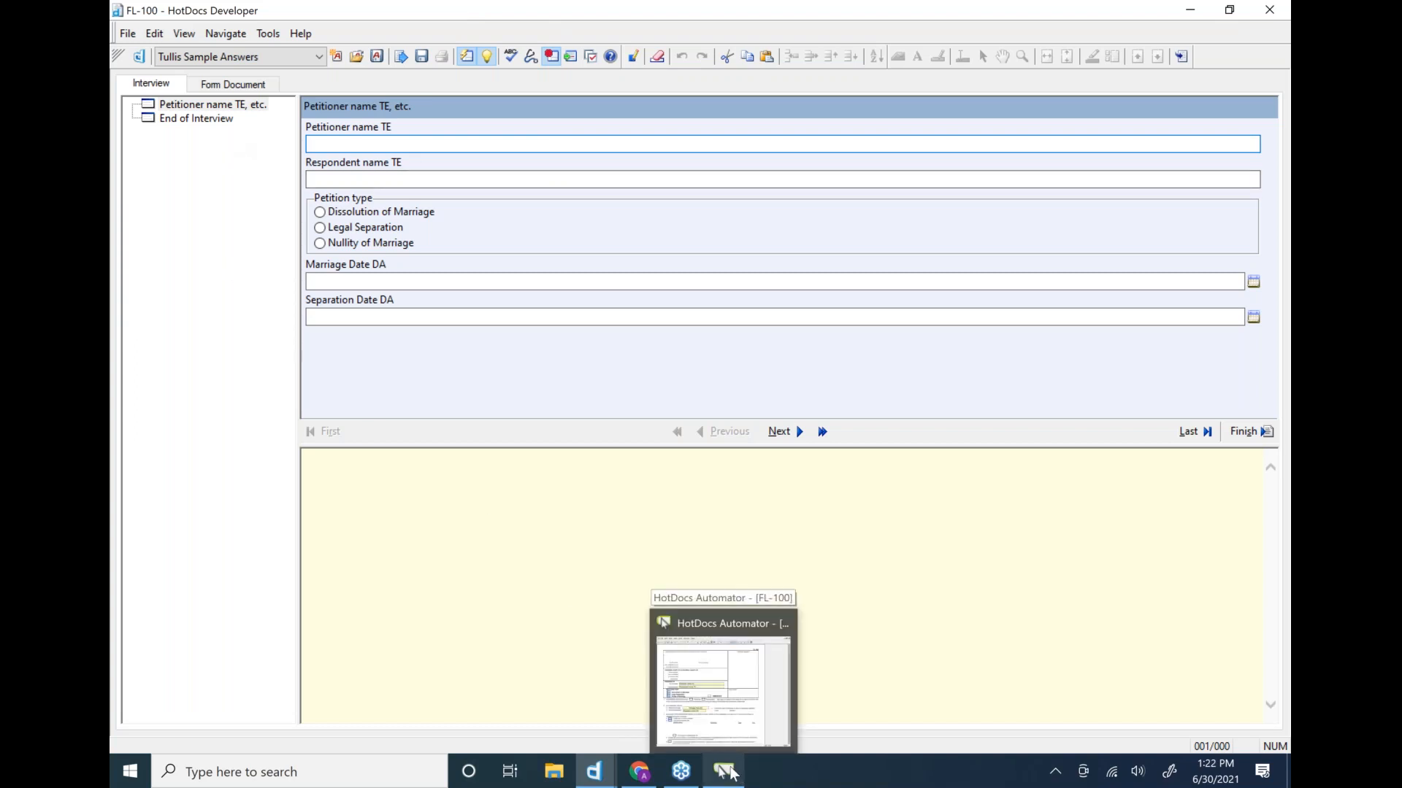
click(730, 772)
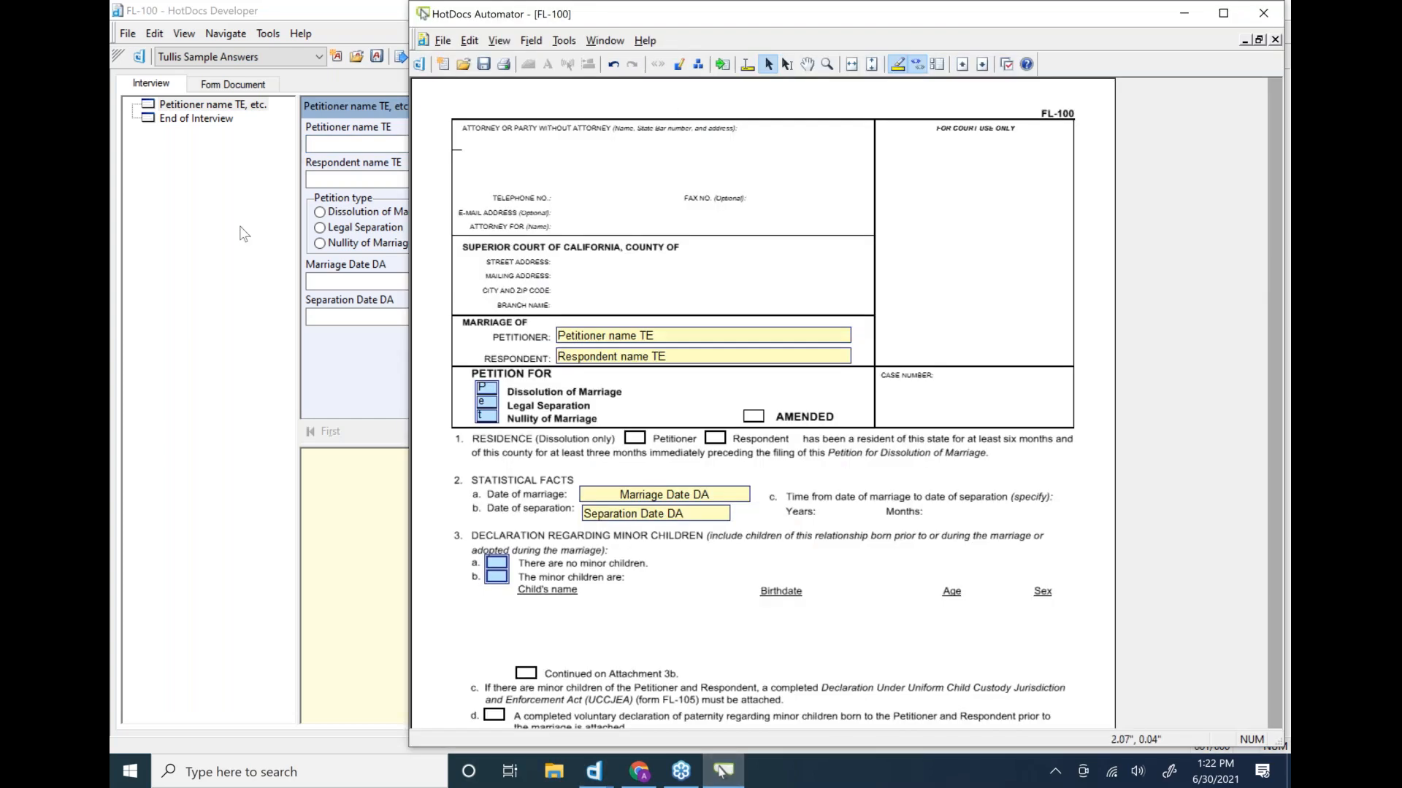
click(346, 475)
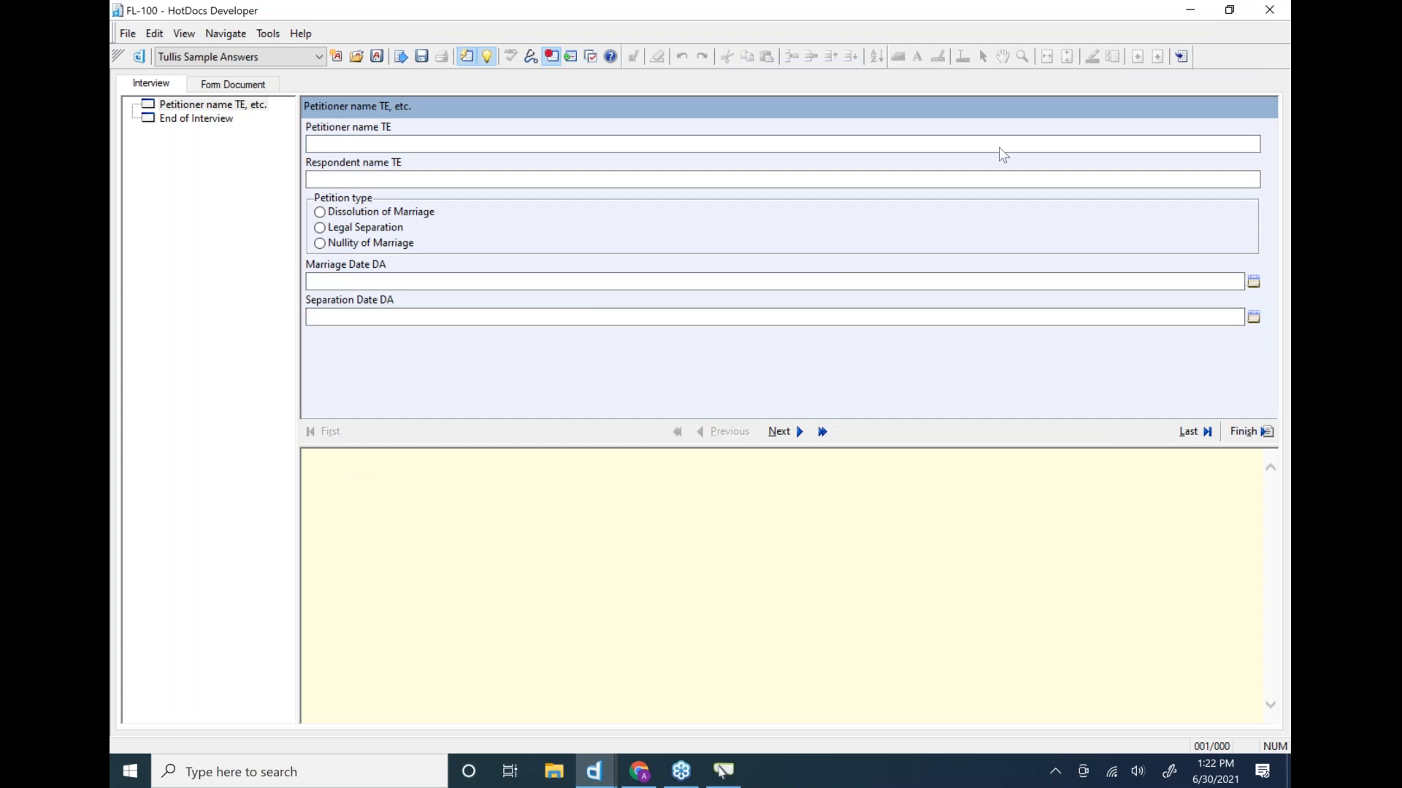
click(1036, 78)
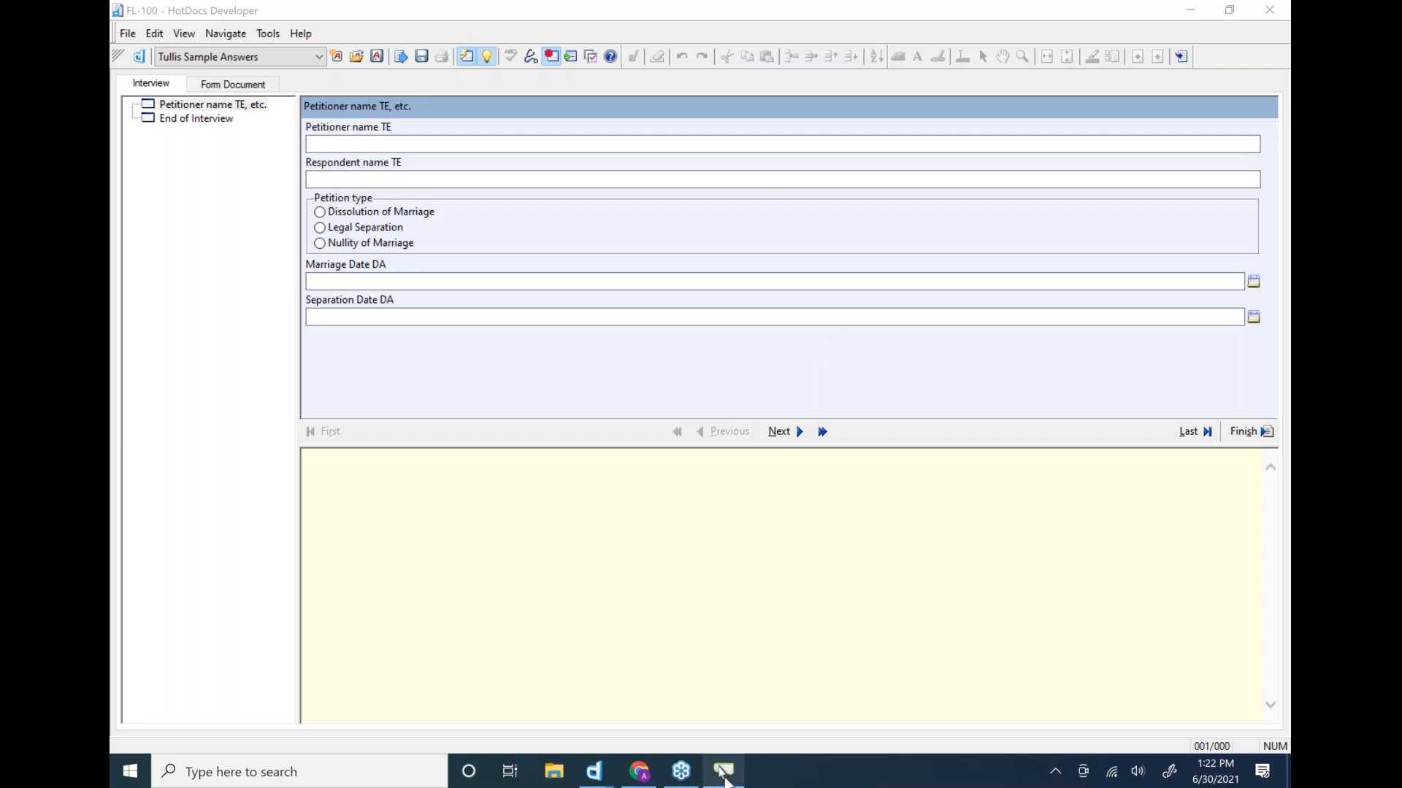
click(723, 775)
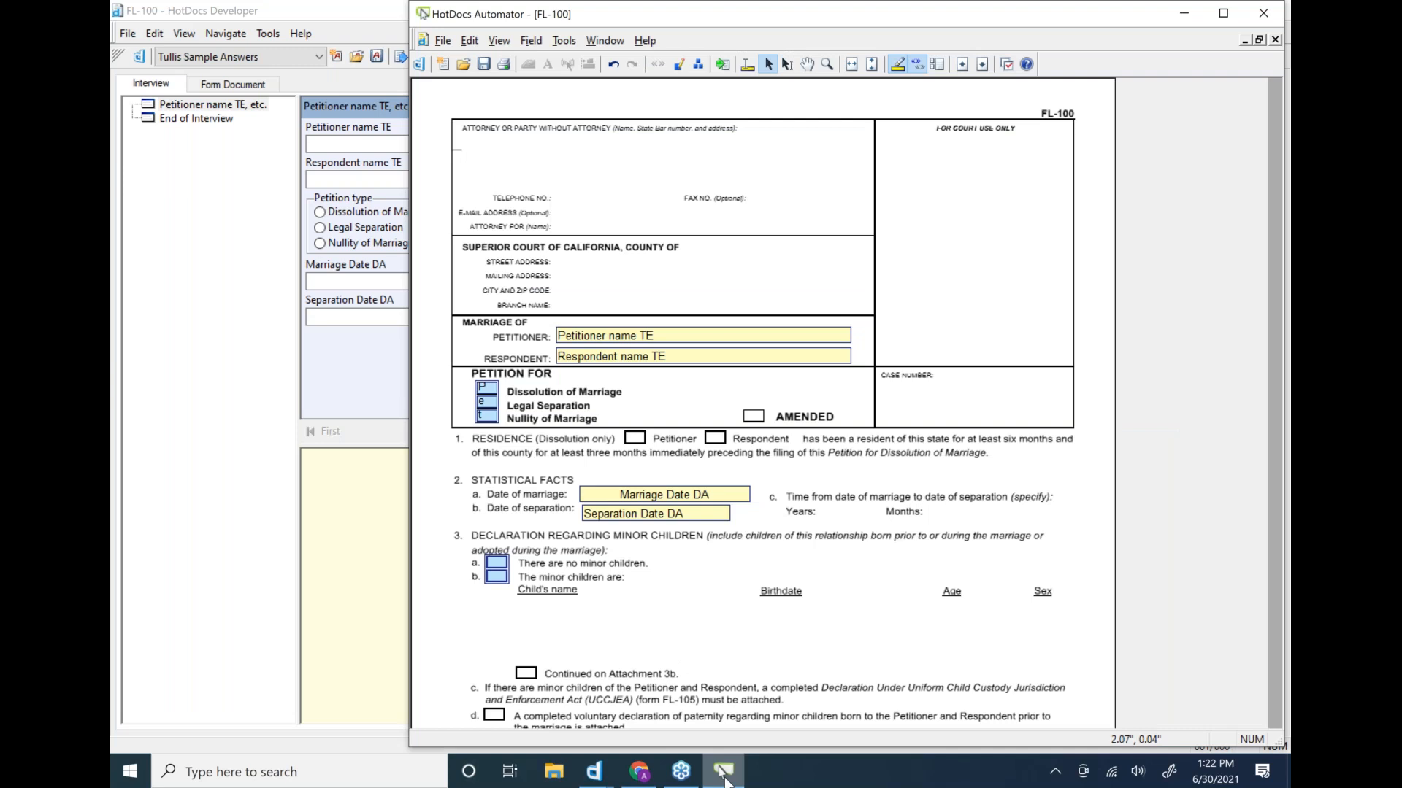
click(349, 492)
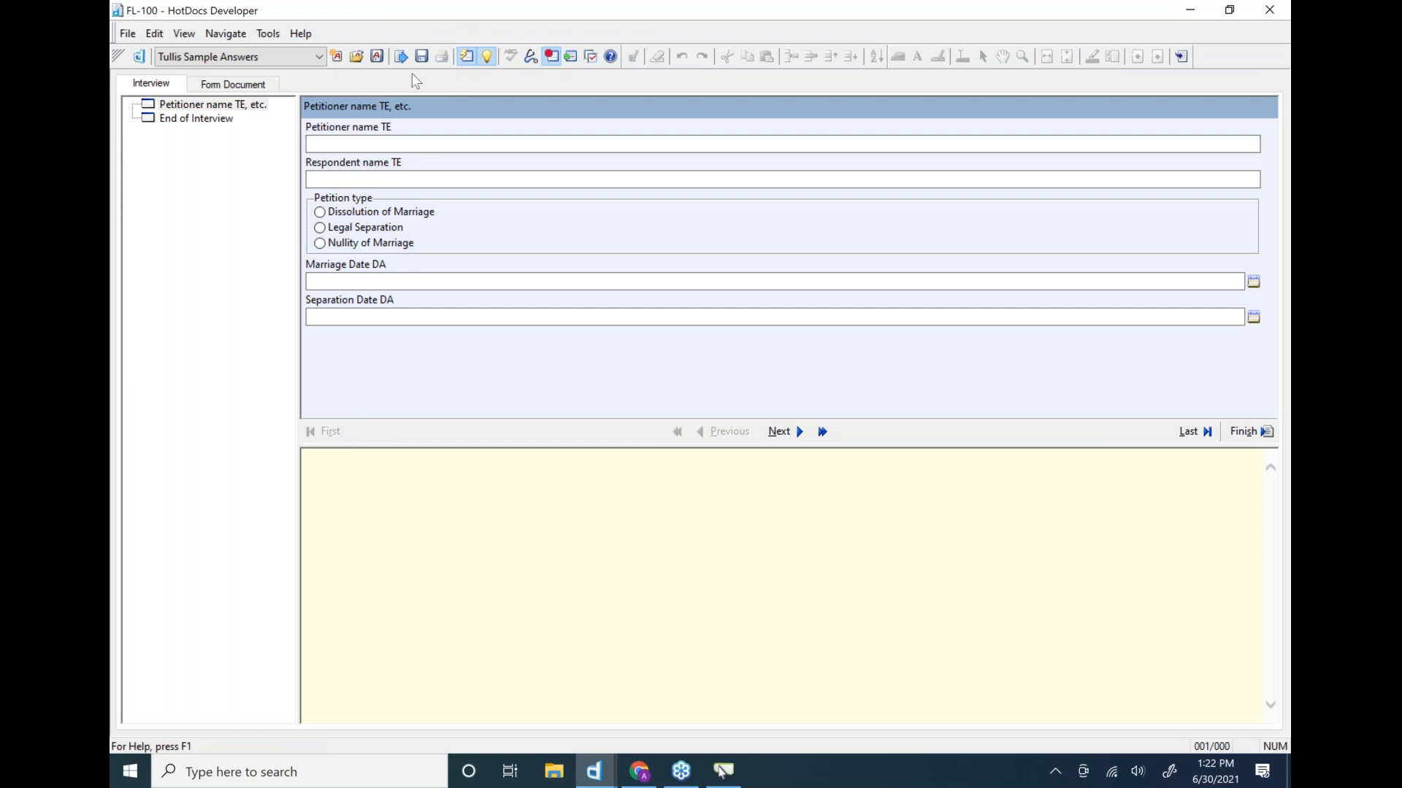
- In the test's form document, enter the petitioner's and respondent's full names and mark the Dissolution of Marriage check box
click(234, 85)
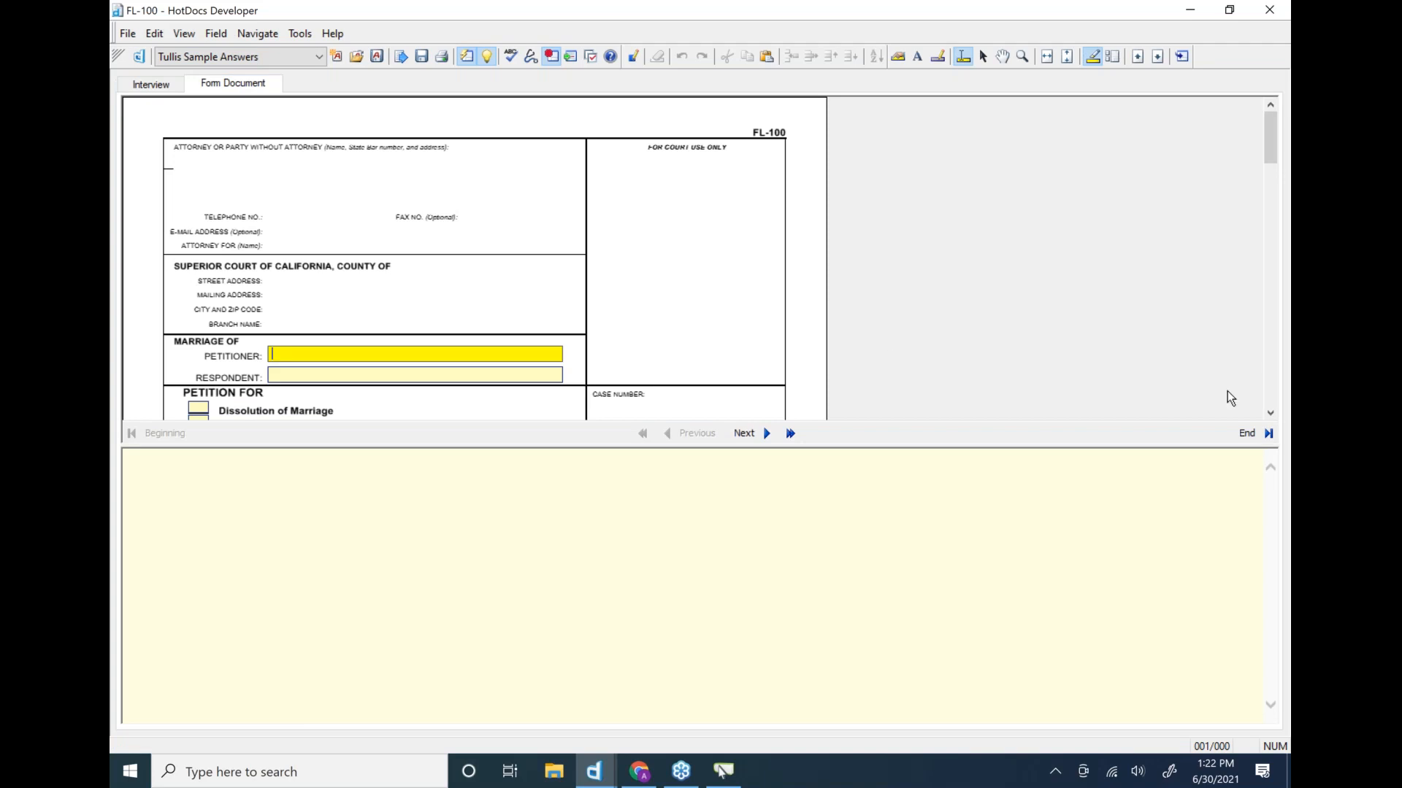
click(1271, 413)
click(1270, 413)
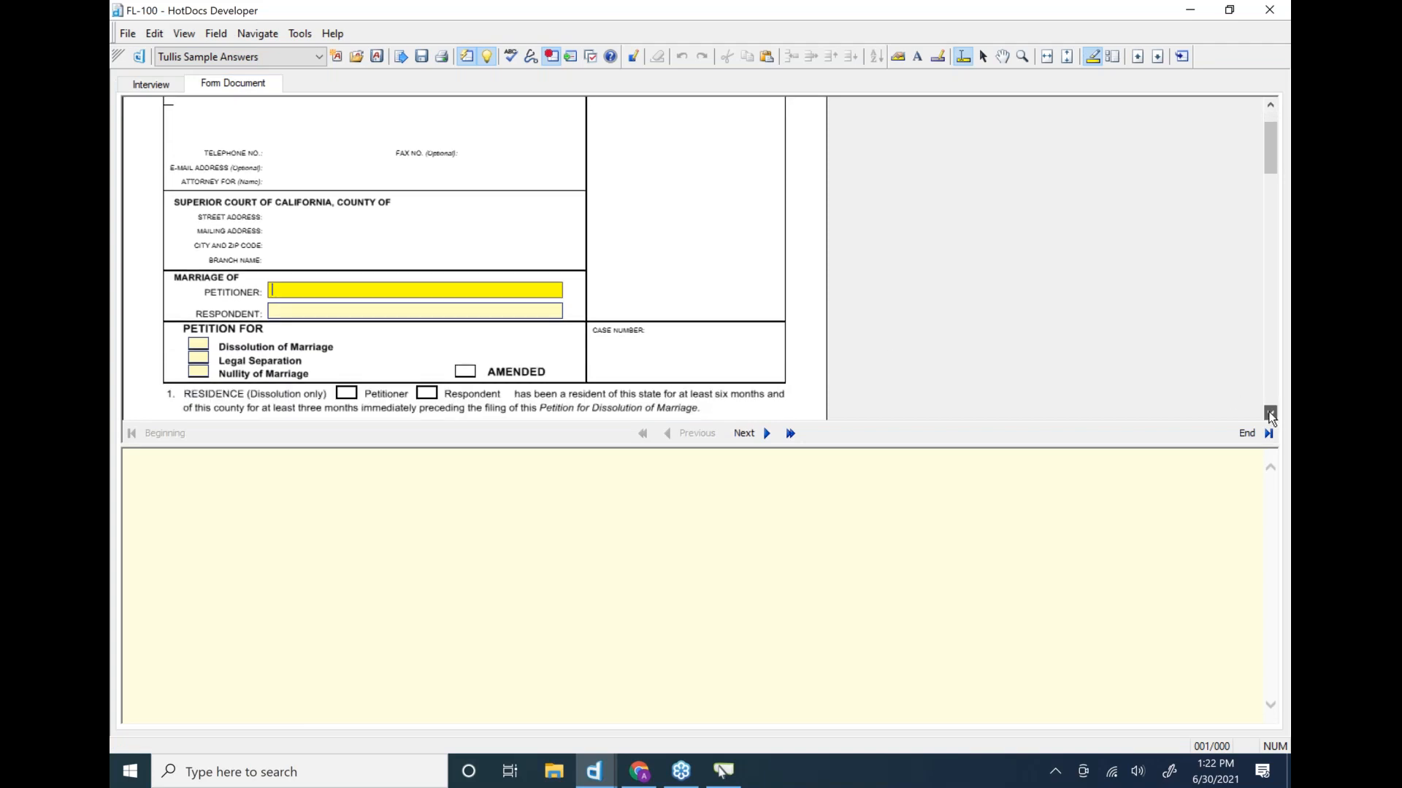
click(1271, 414)
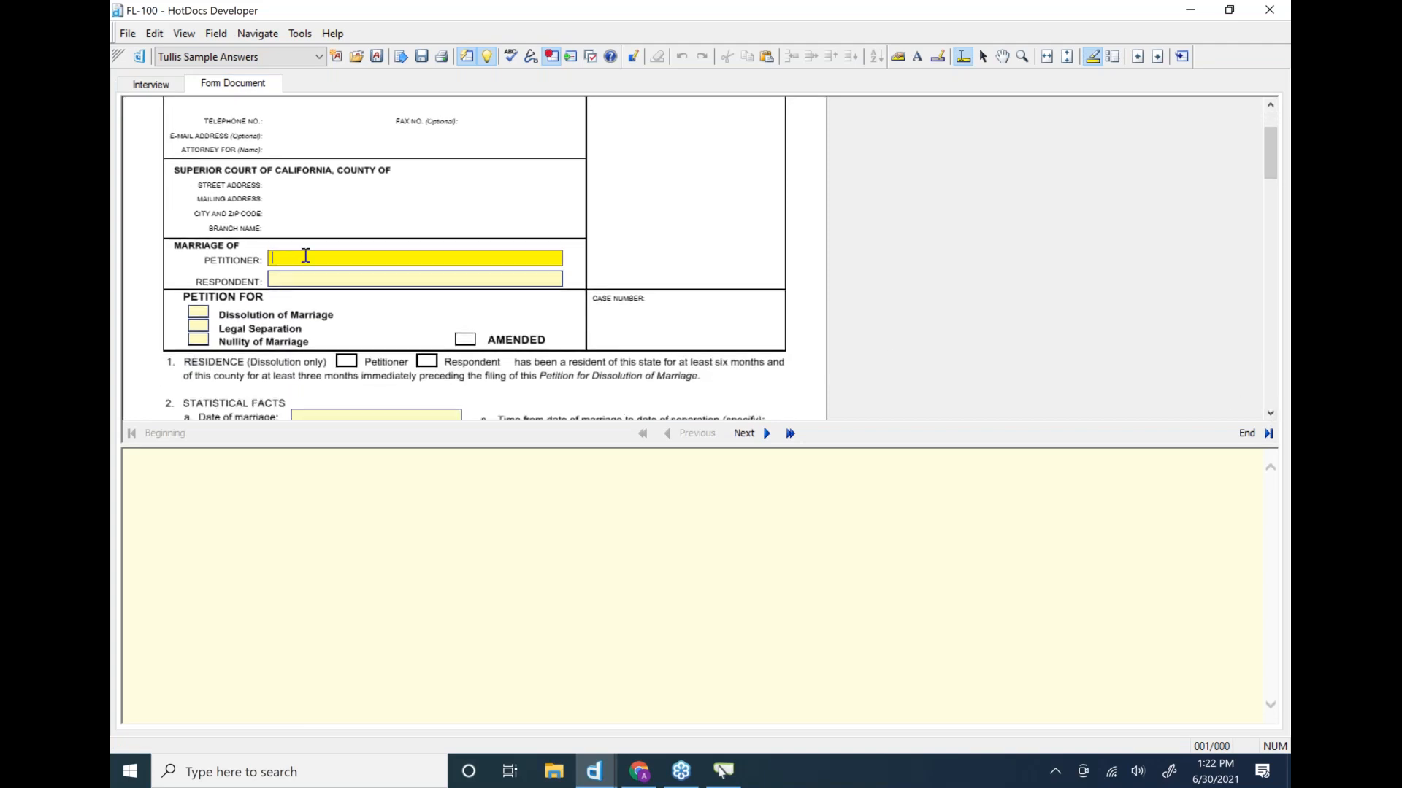
text(Jane Doe)
key(Tab)
text(Jim Doe)
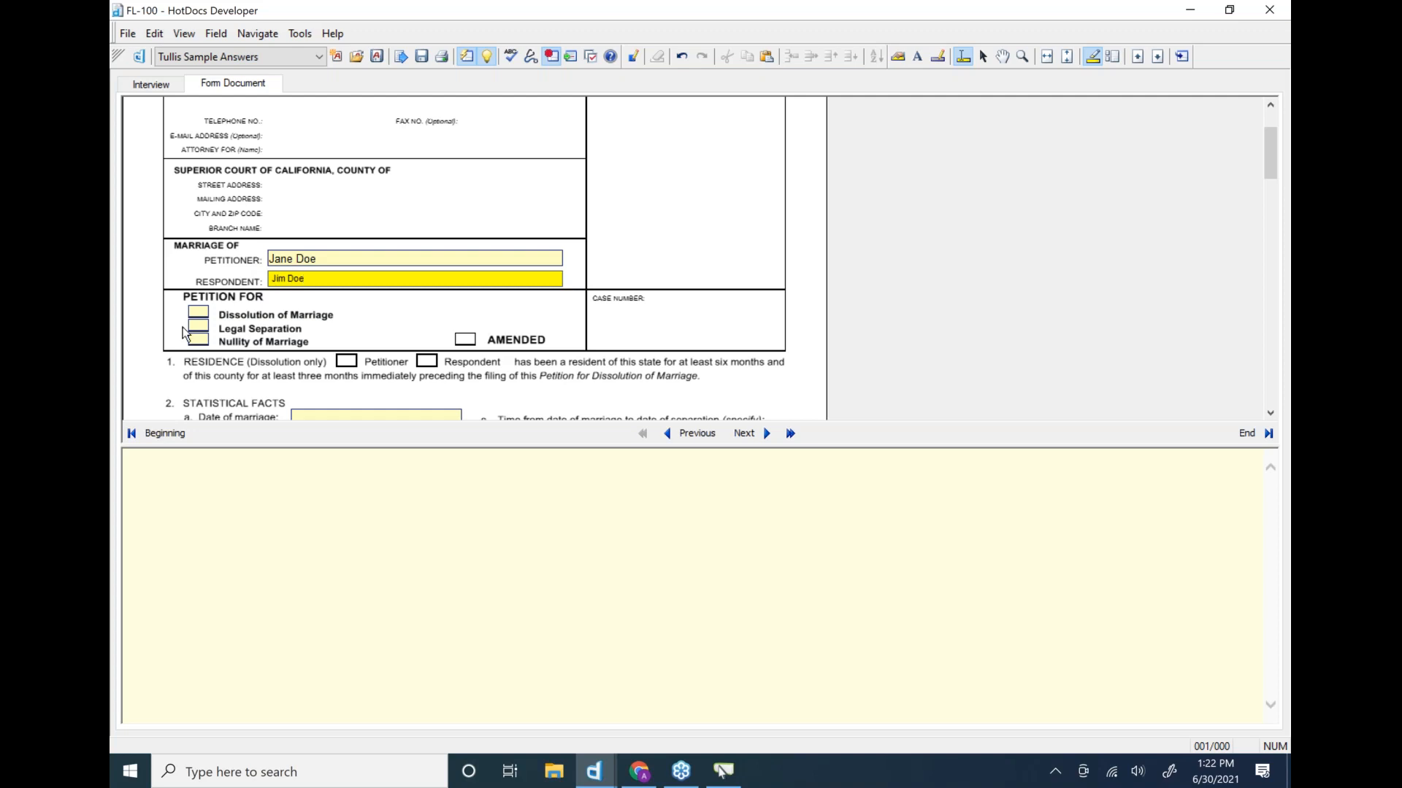
click(198, 312)
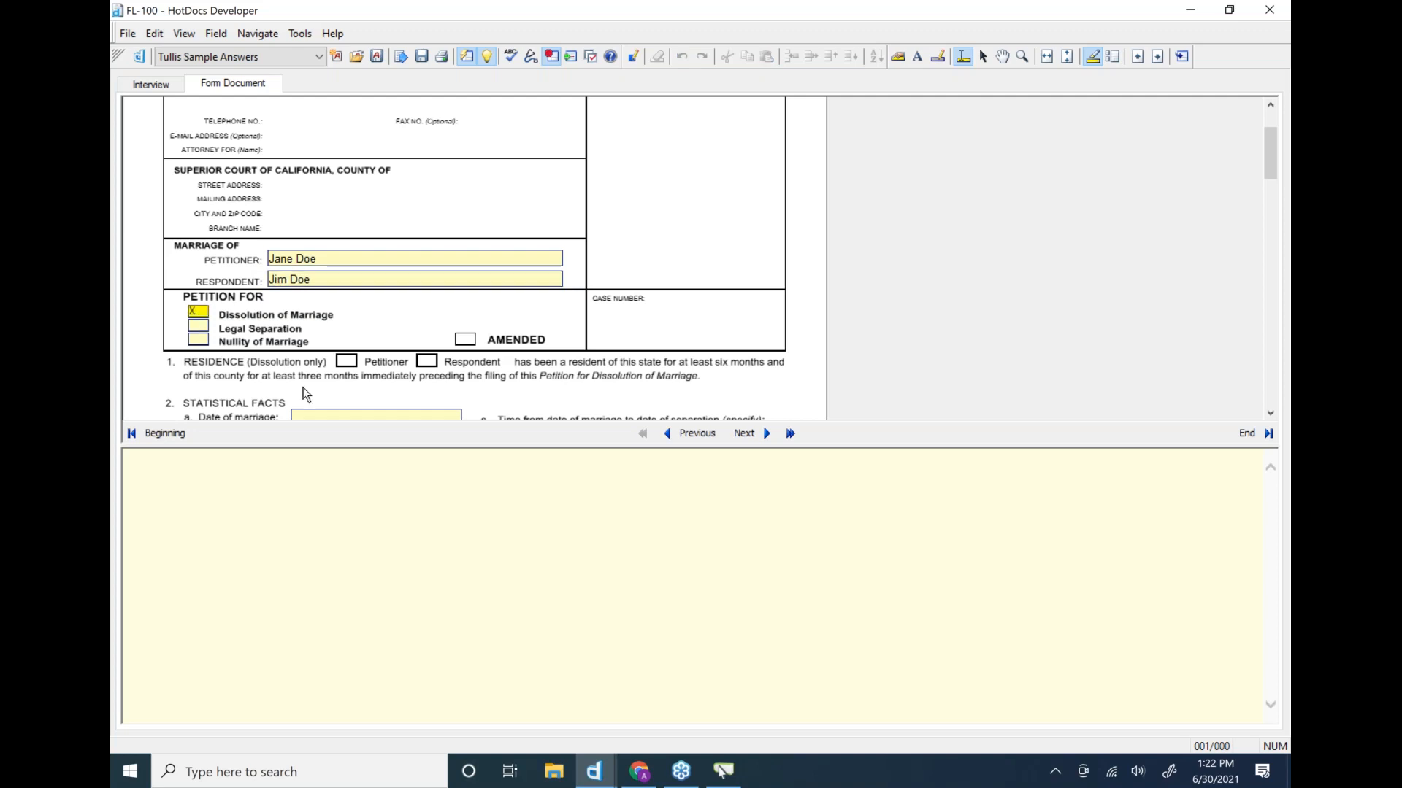
- Enter 3/3/1999 as the date of marriage in the test's form document
scroll(340, 402, down, 1)
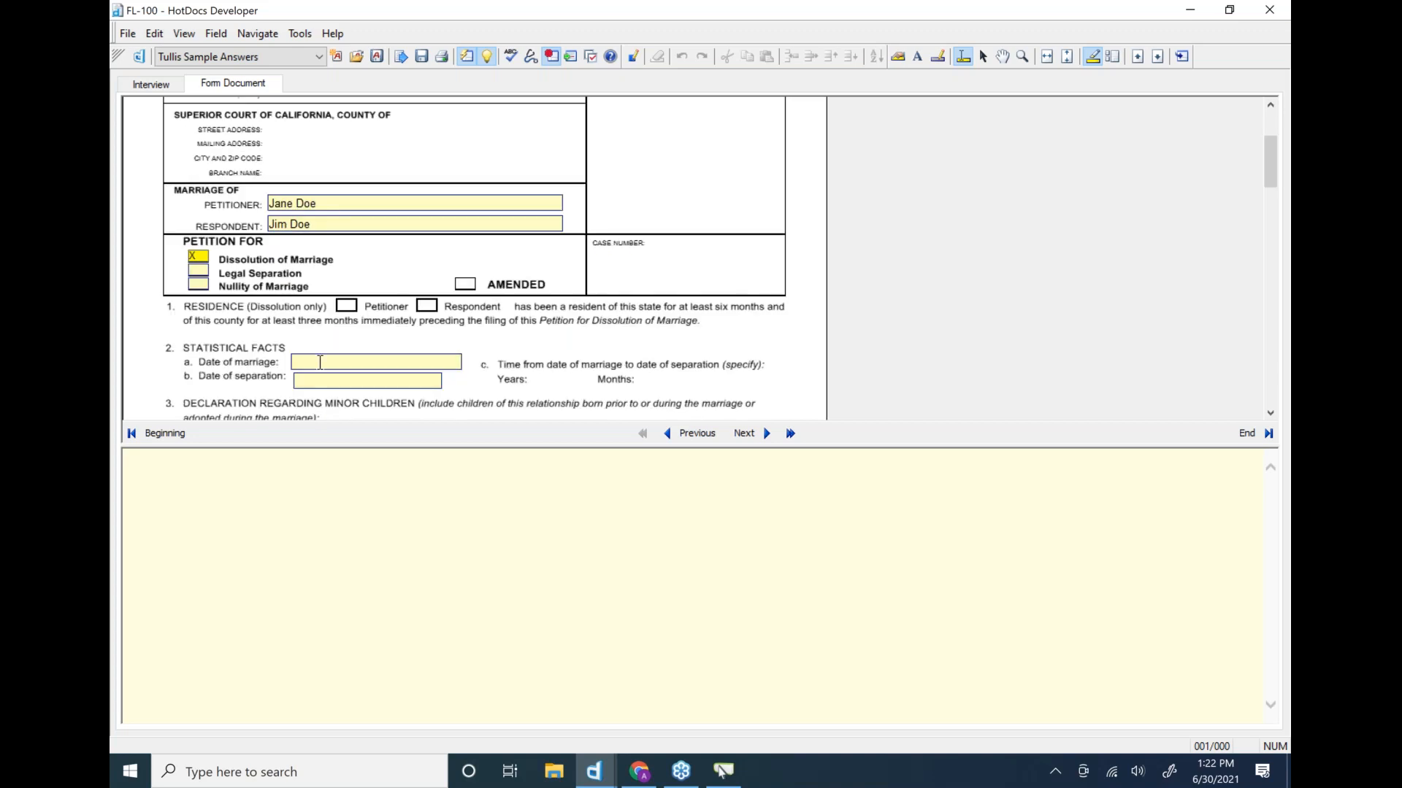
click(317, 361)
text(3/)
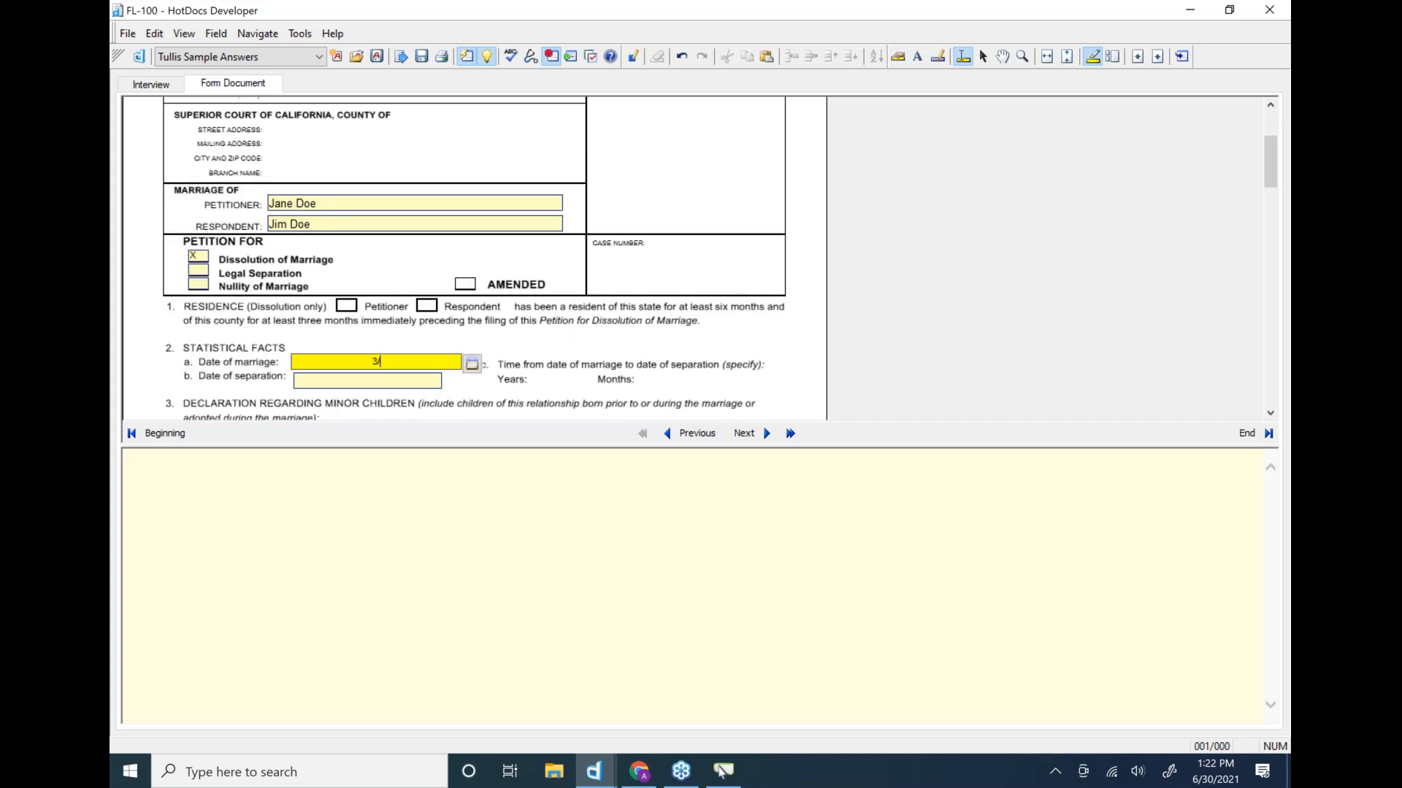
text(3/1999)
click(926, 302)
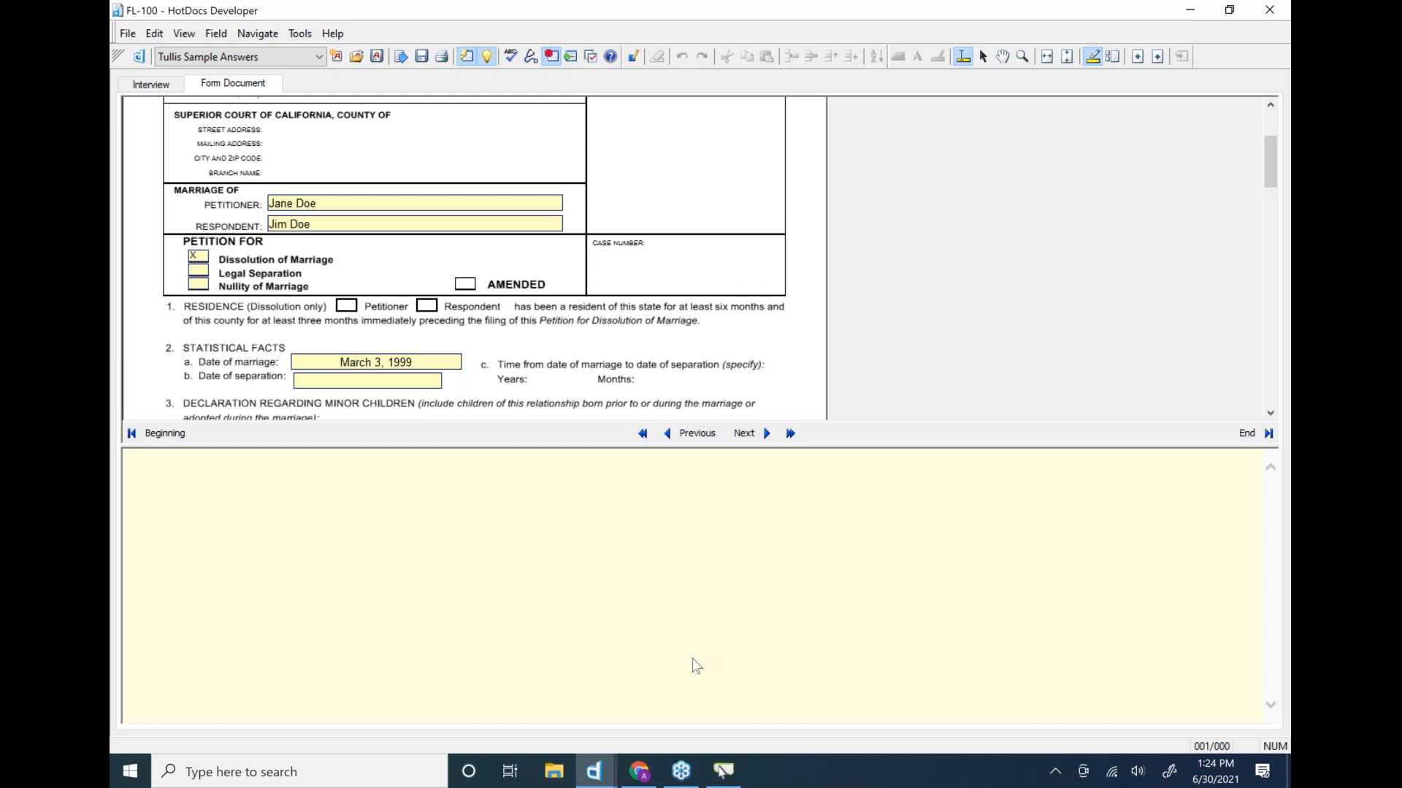
- Switch to HotDocs Automator and examine the template's grouped check boxes and the field options available for the minor children group
mouse_move(729, 777)
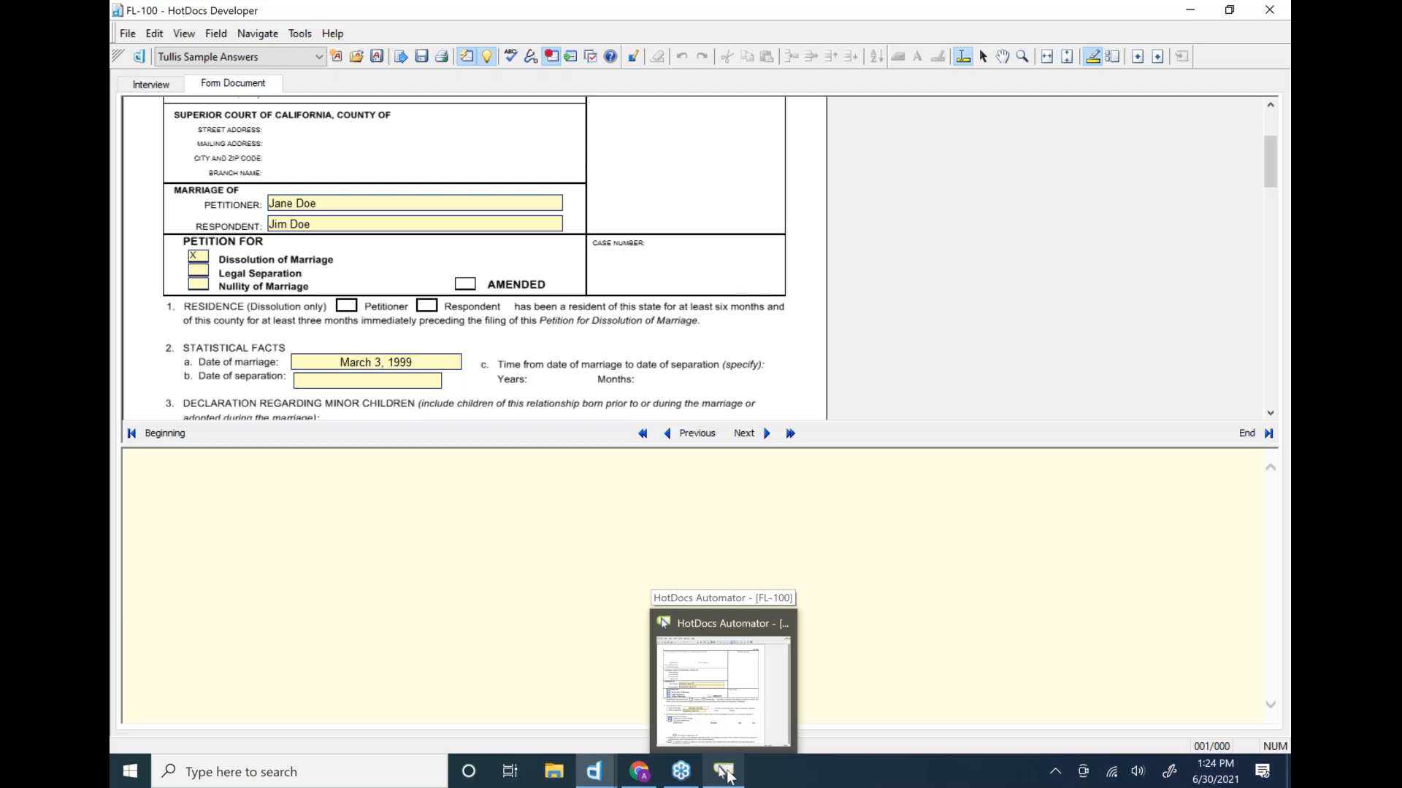
click(728, 777)
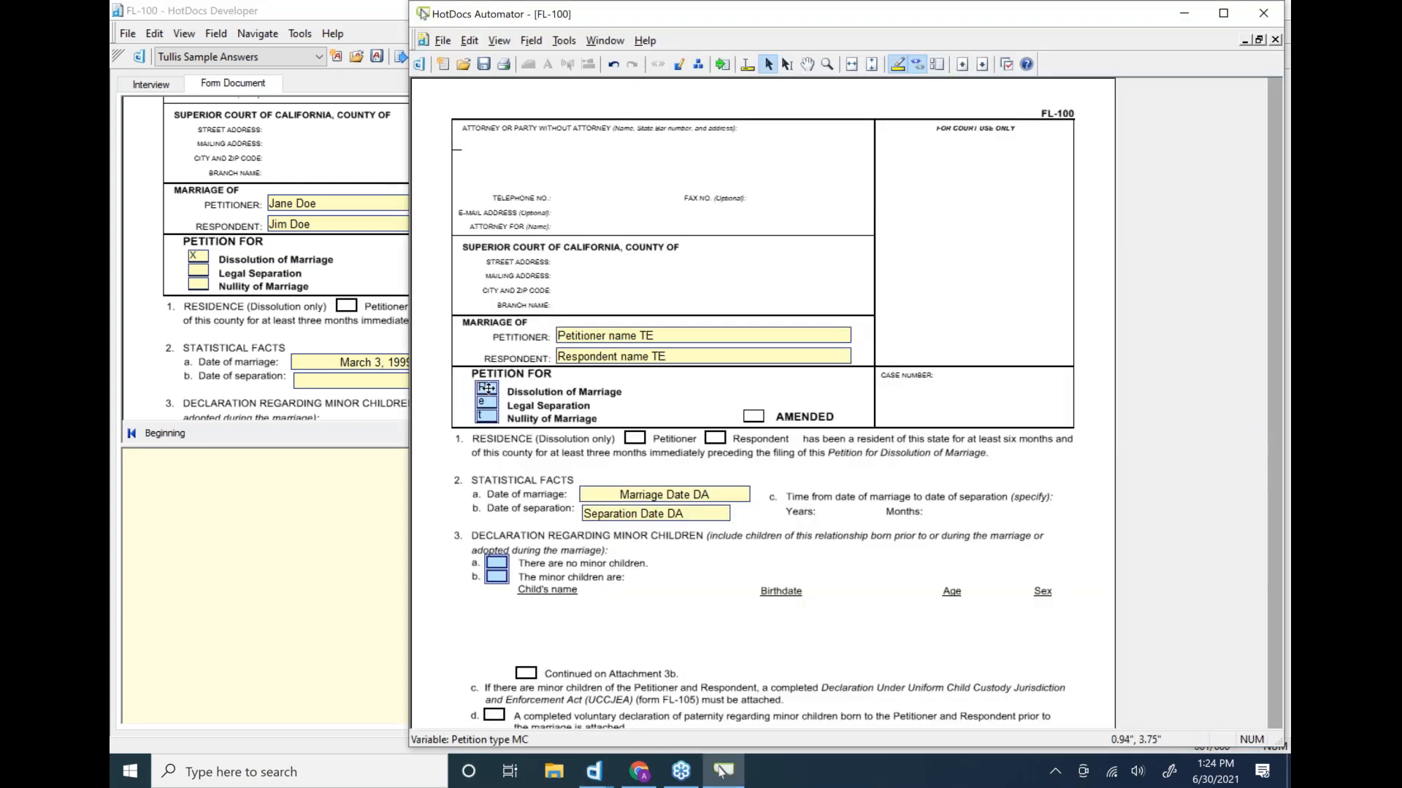
scroll(465, 593, down, 3)
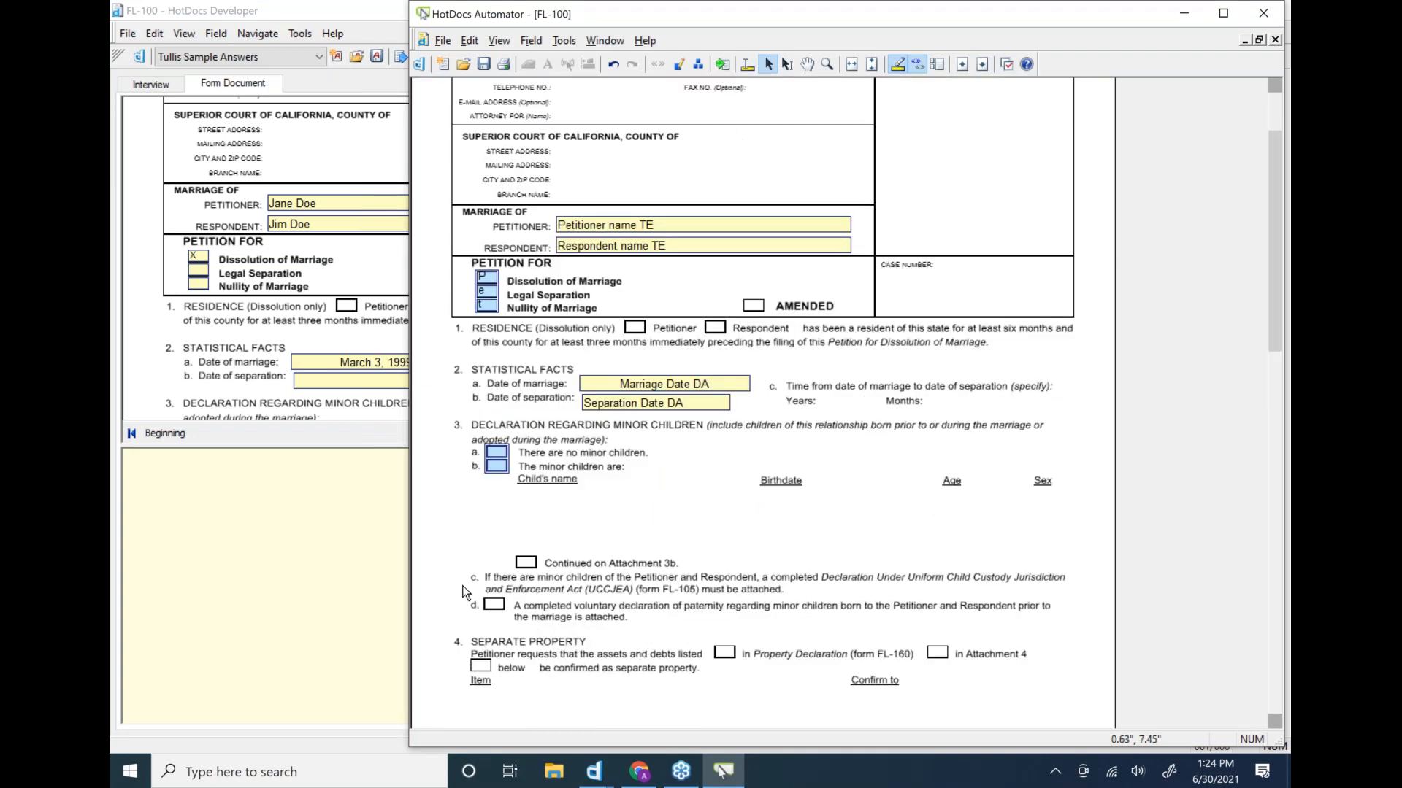
scroll(464, 592, up, 3)
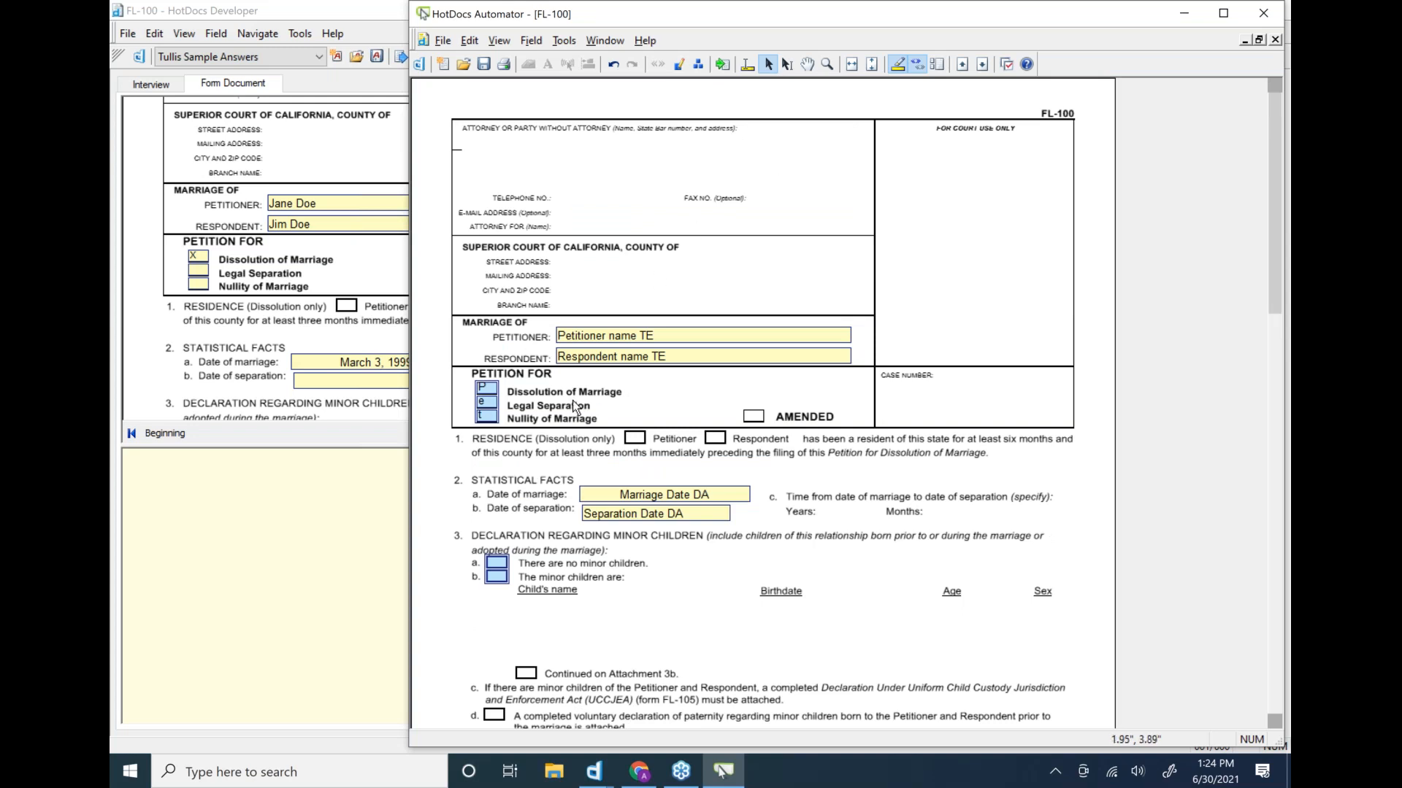
scroll(572, 400, down, 3)
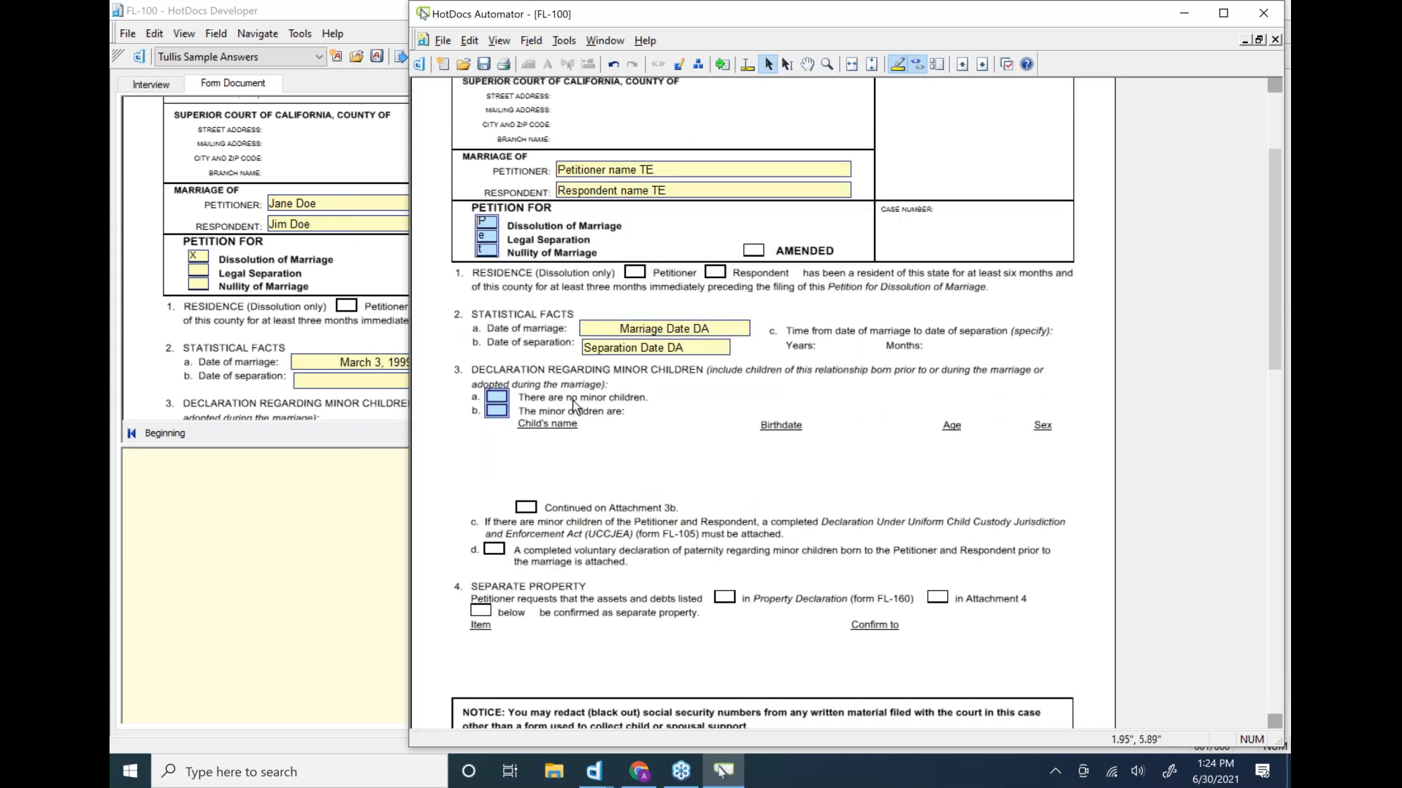
scroll(572, 400, up, 1)
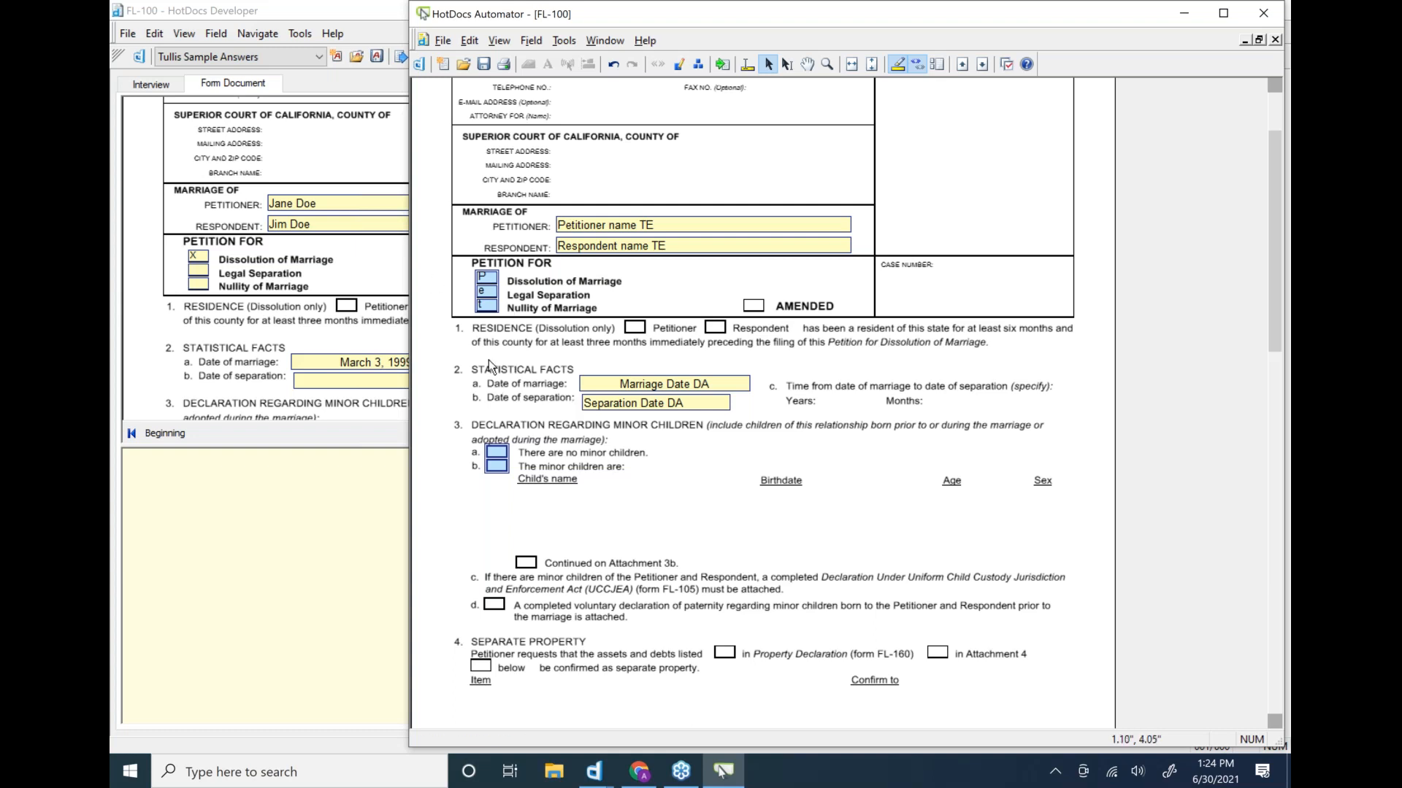
click(496, 450)
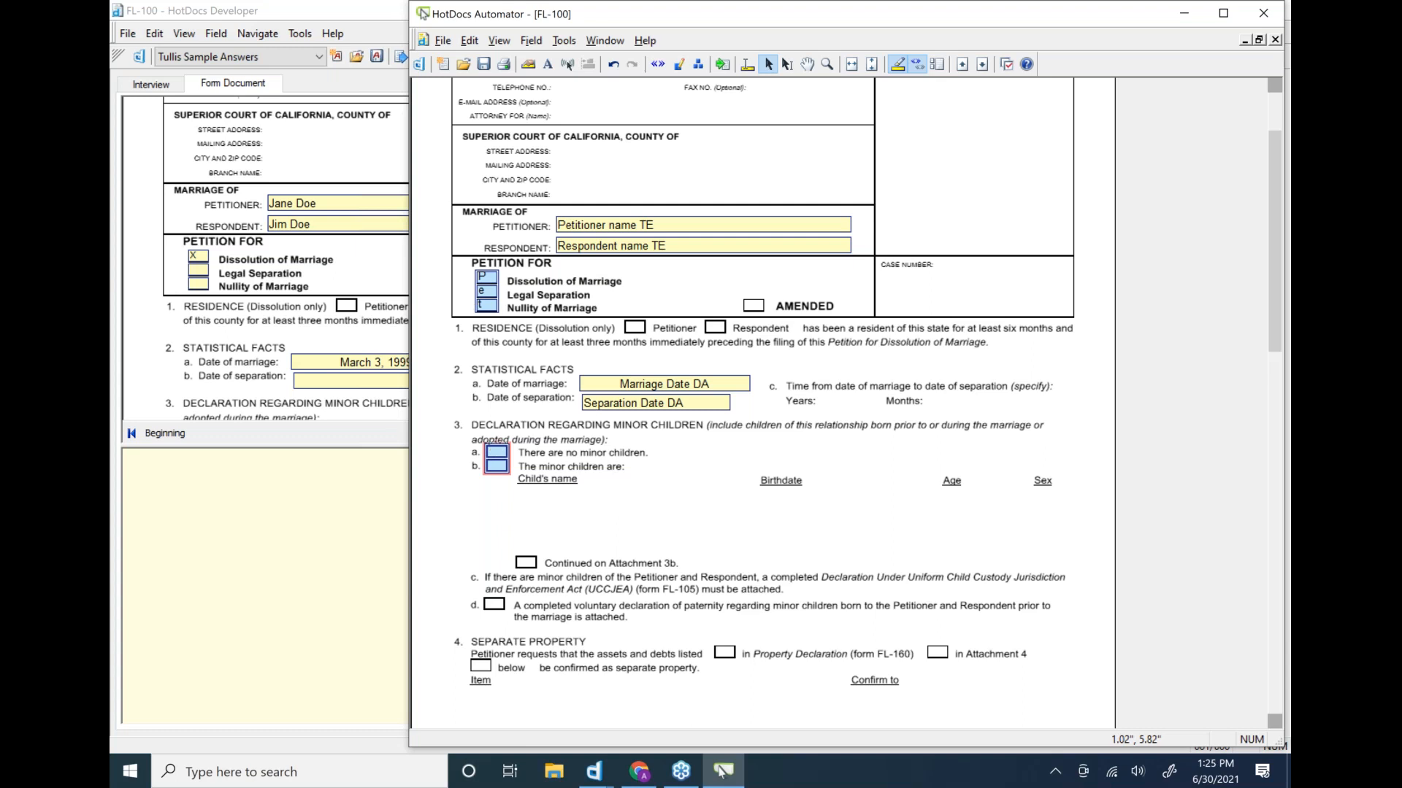
right_click(497, 452)
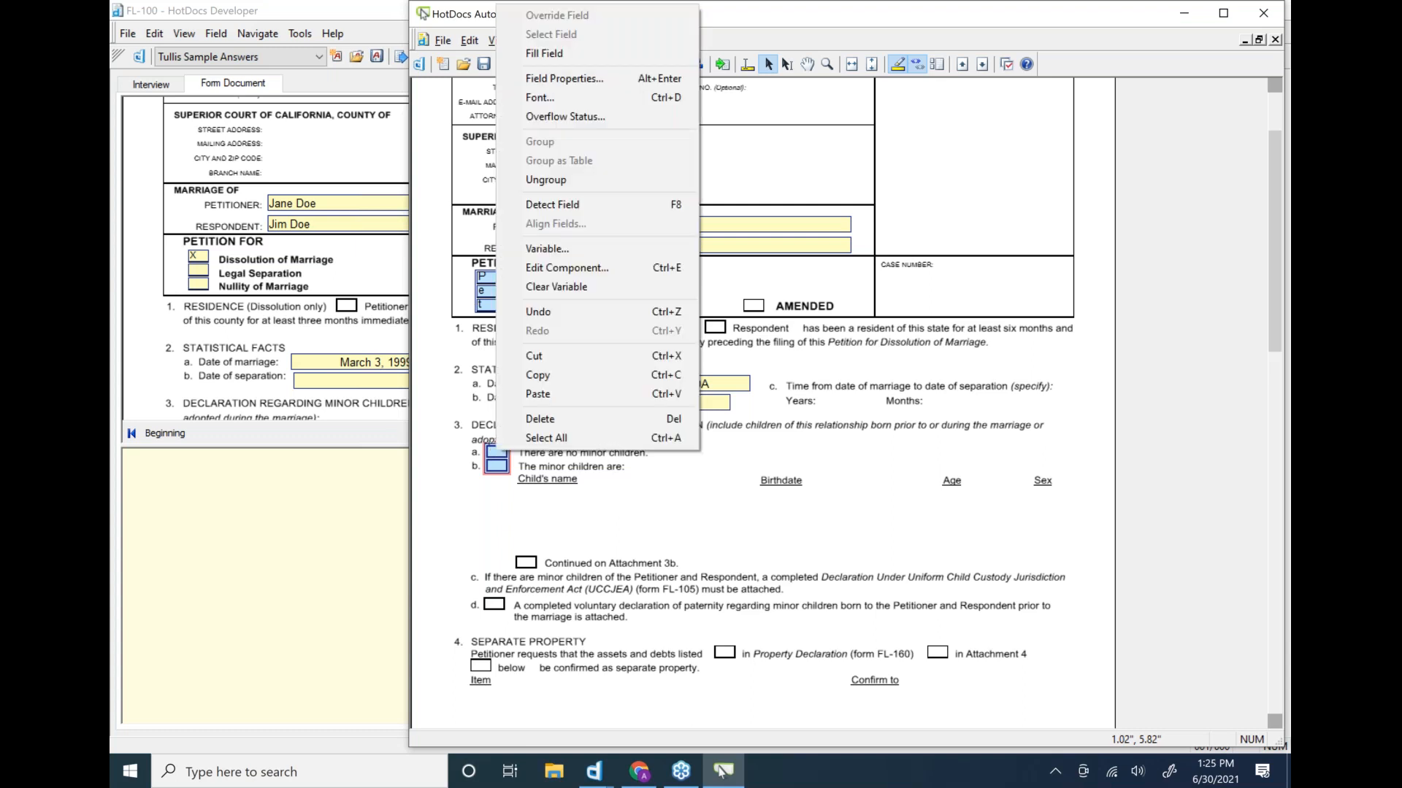
click(497, 468)
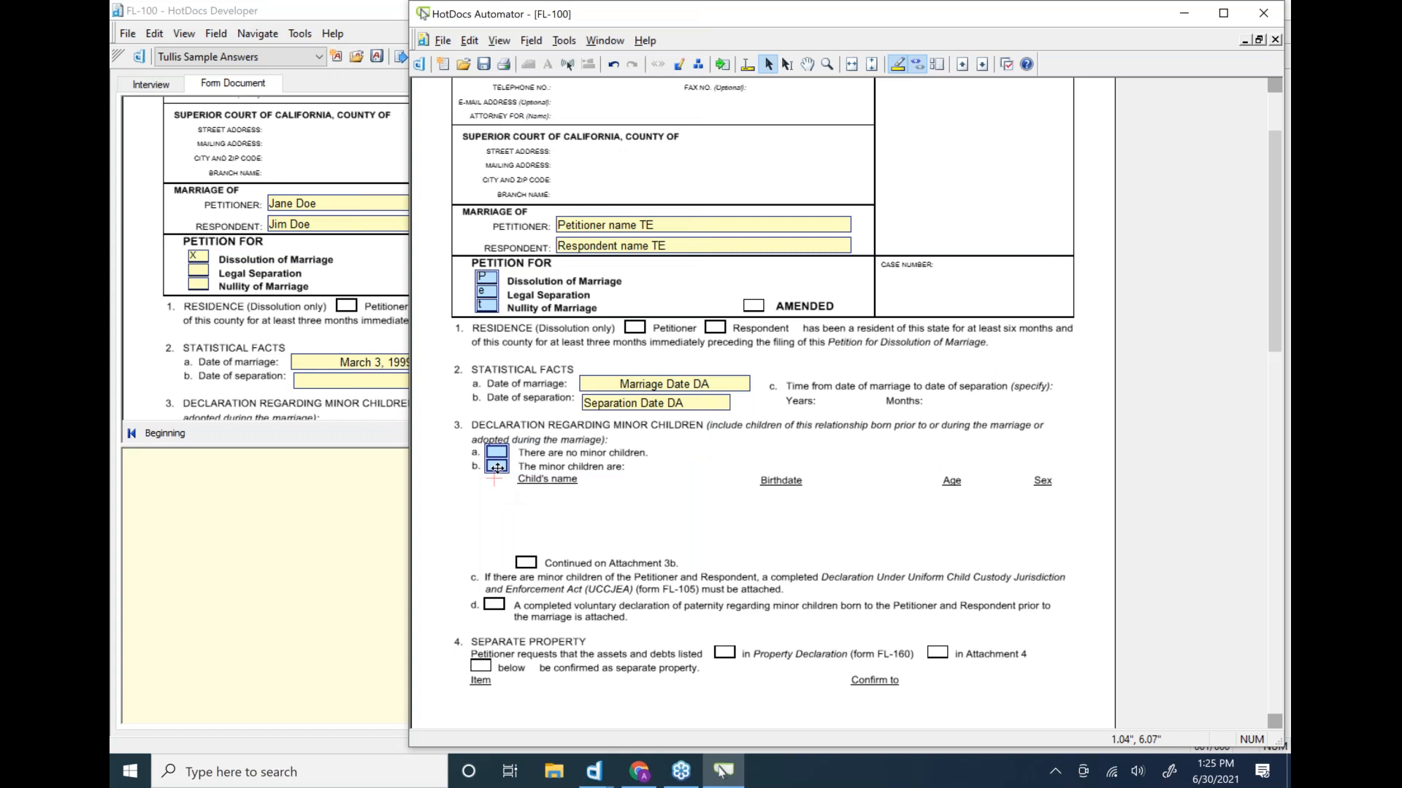
click(496, 466)
- Align the marriage date and separation date fields horizontally by their left sides
click(605, 400)
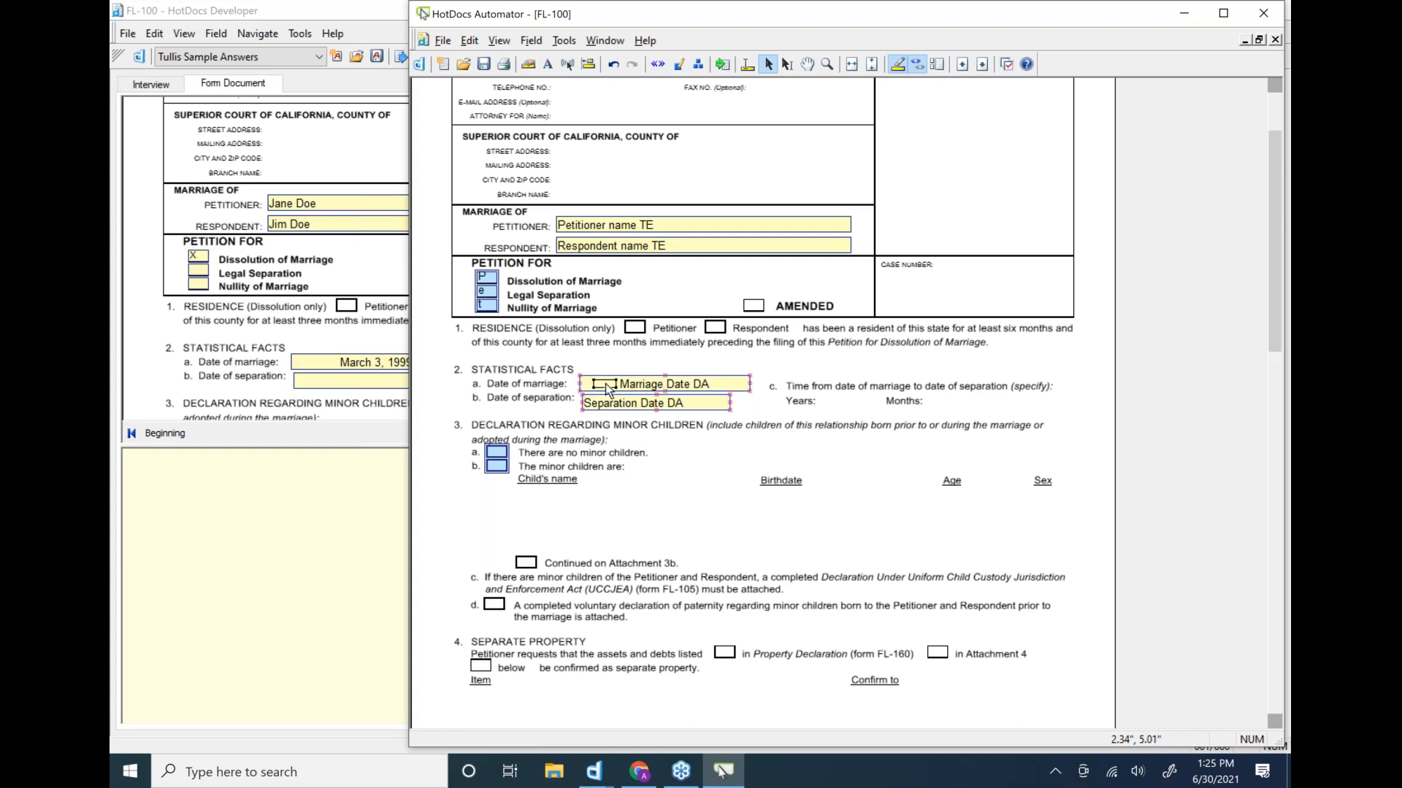
right_click(607, 388)
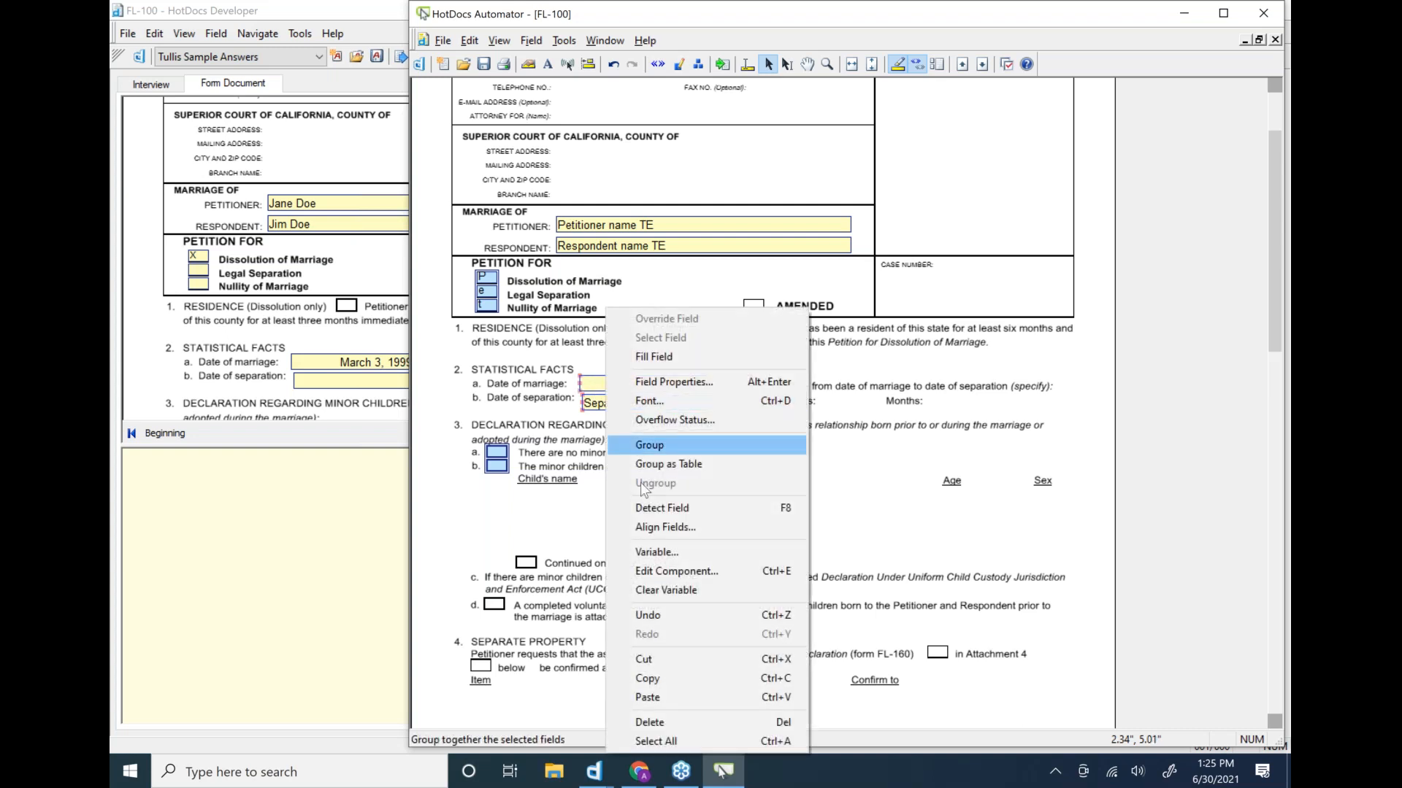
click(660, 528)
click(714, 316)
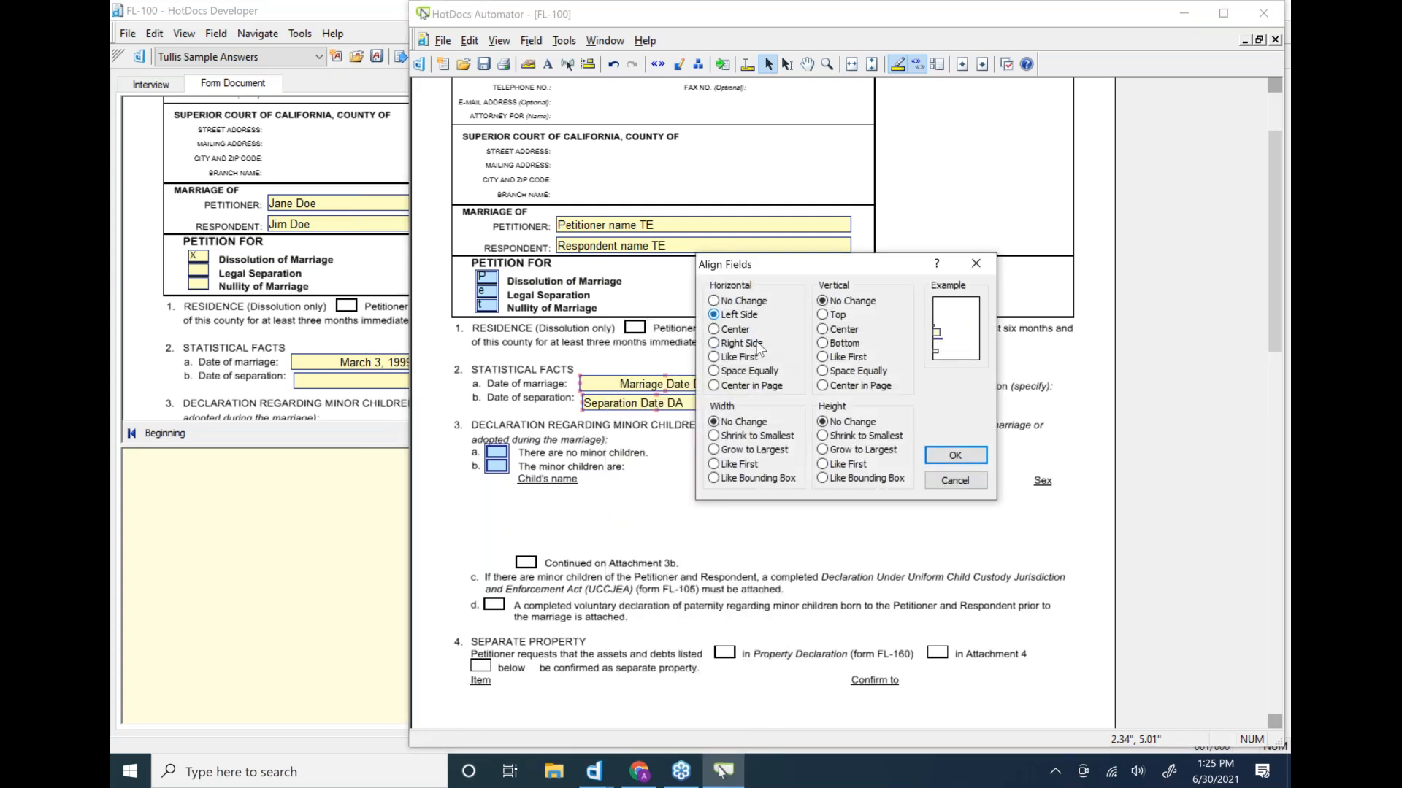
click(955, 457)
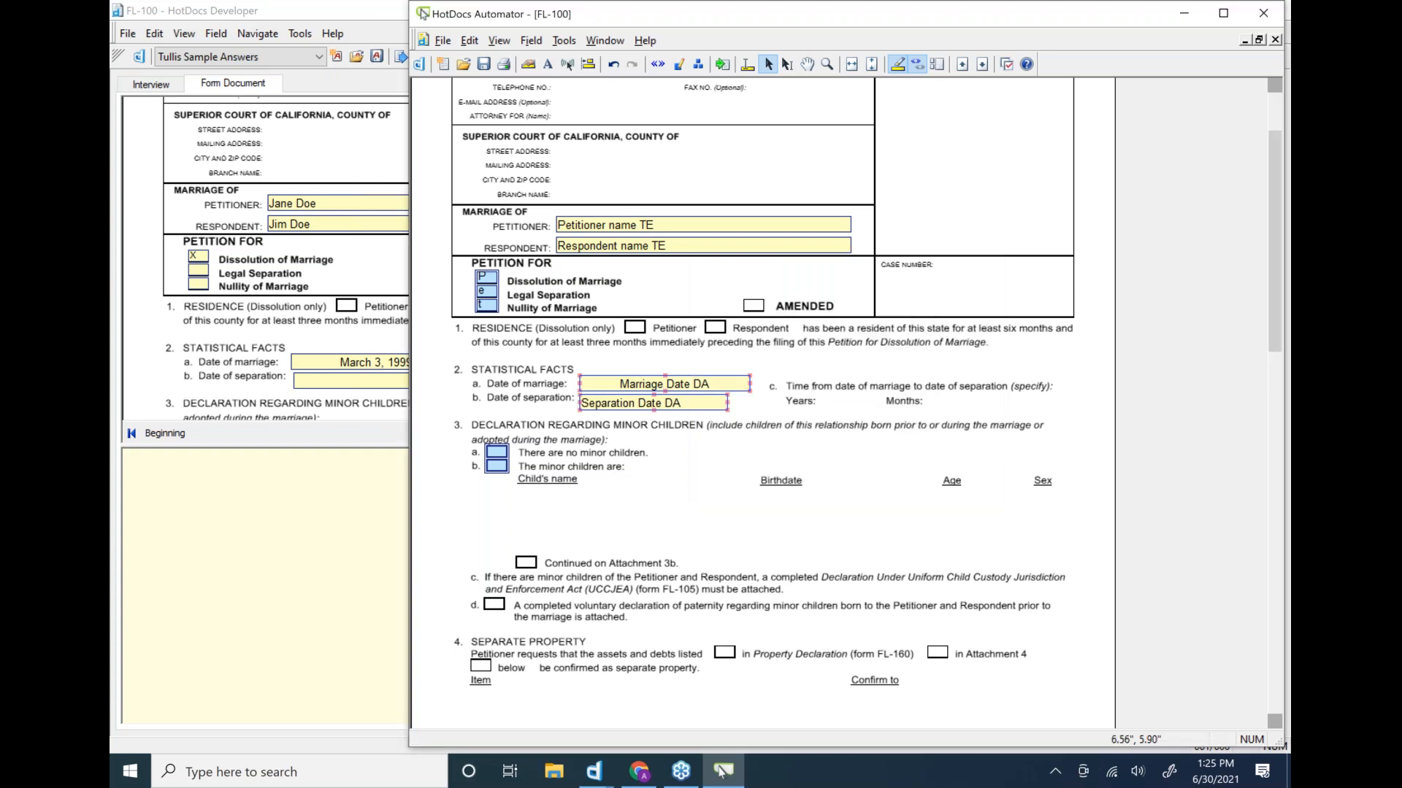
- Align the two date fields horizontally by their right sides and widen the separation date field leftward to match the marriage date field
right_click(697, 402)
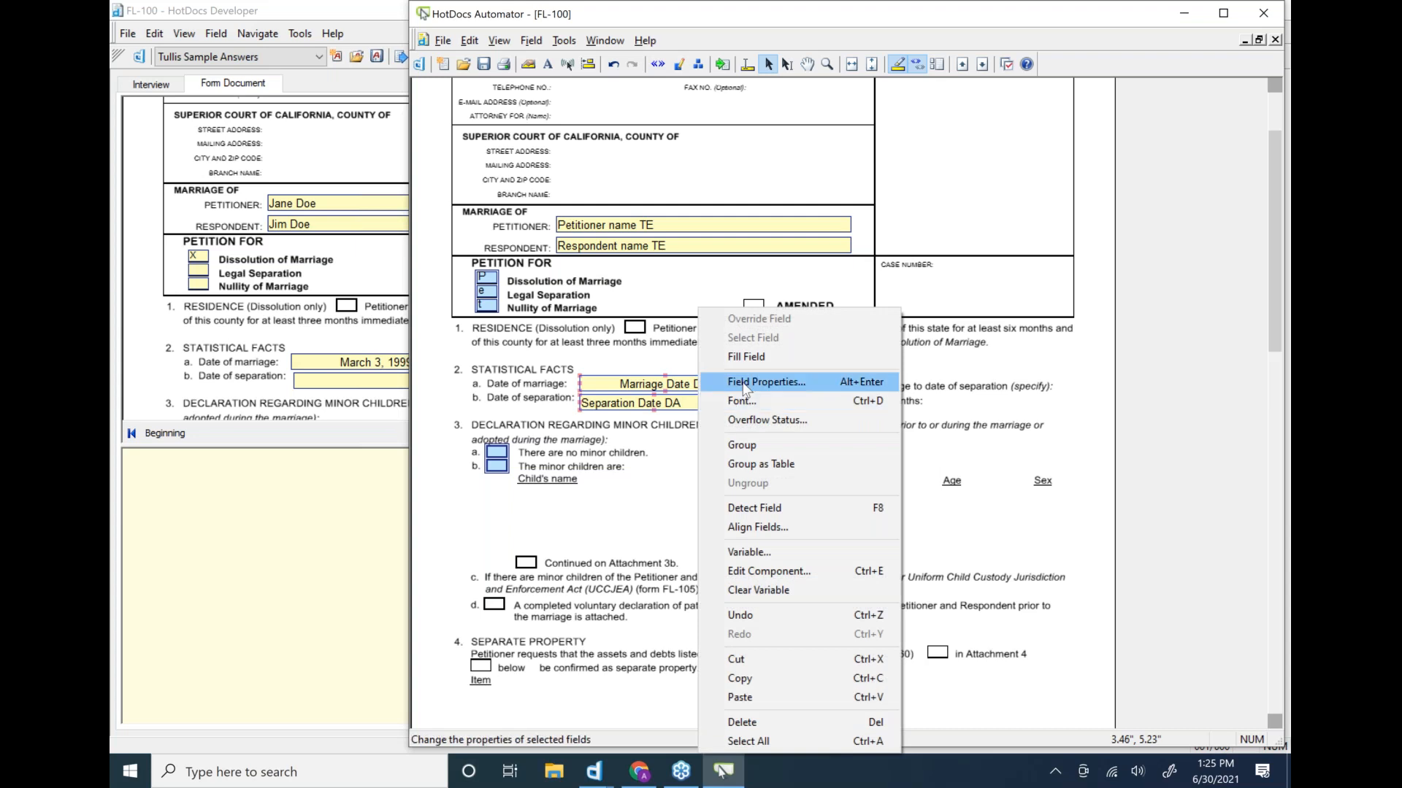
click(748, 531)
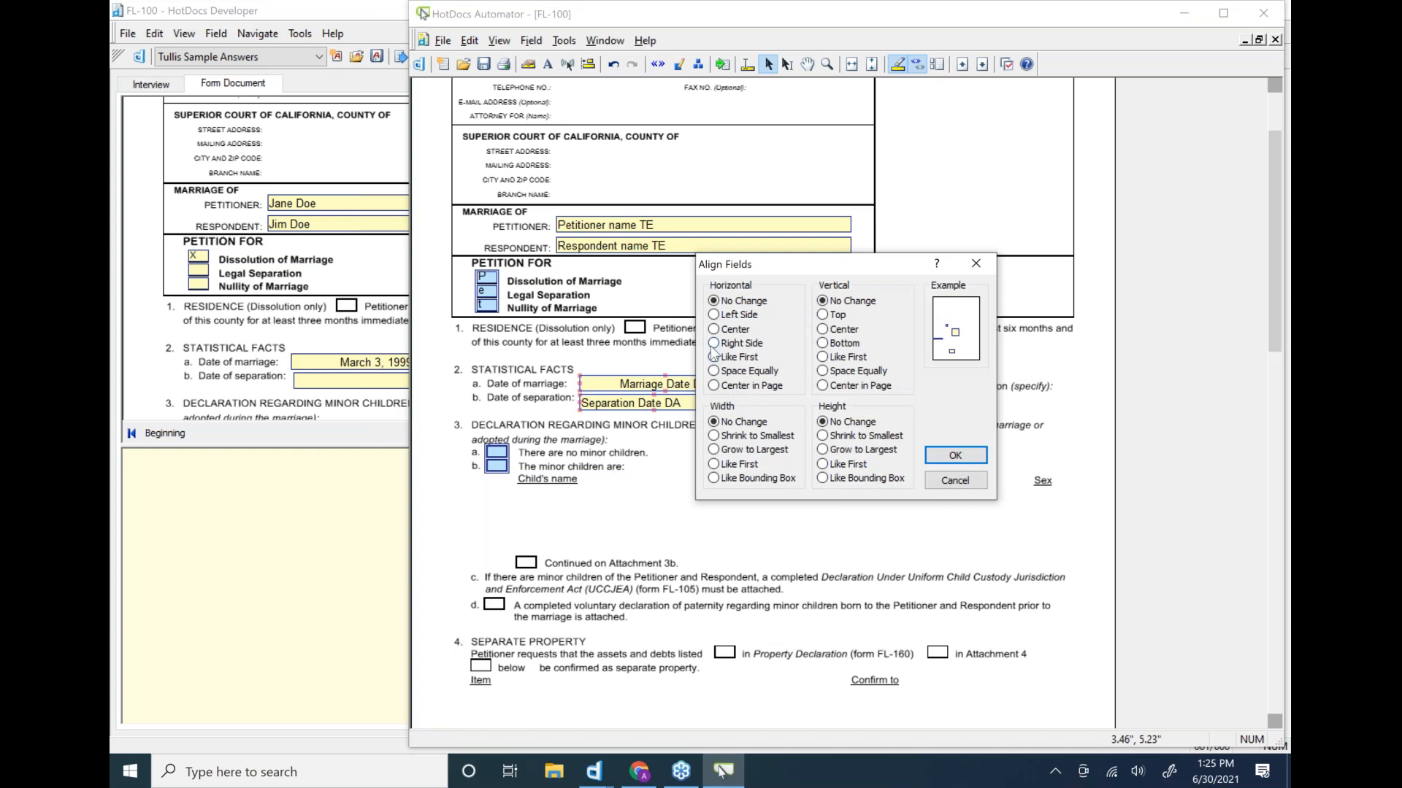
click(713, 343)
click(959, 457)
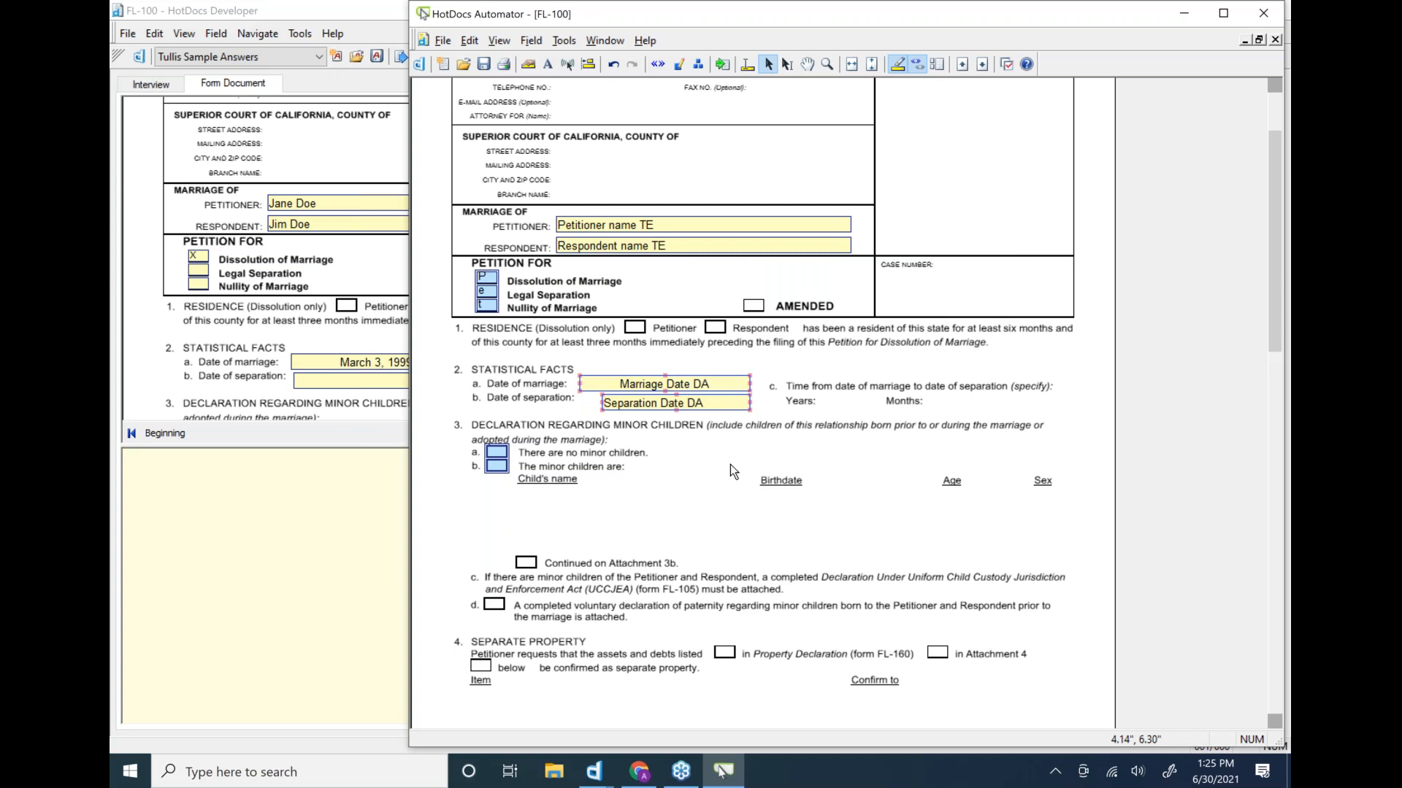
drag(600, 403, 580, 402)
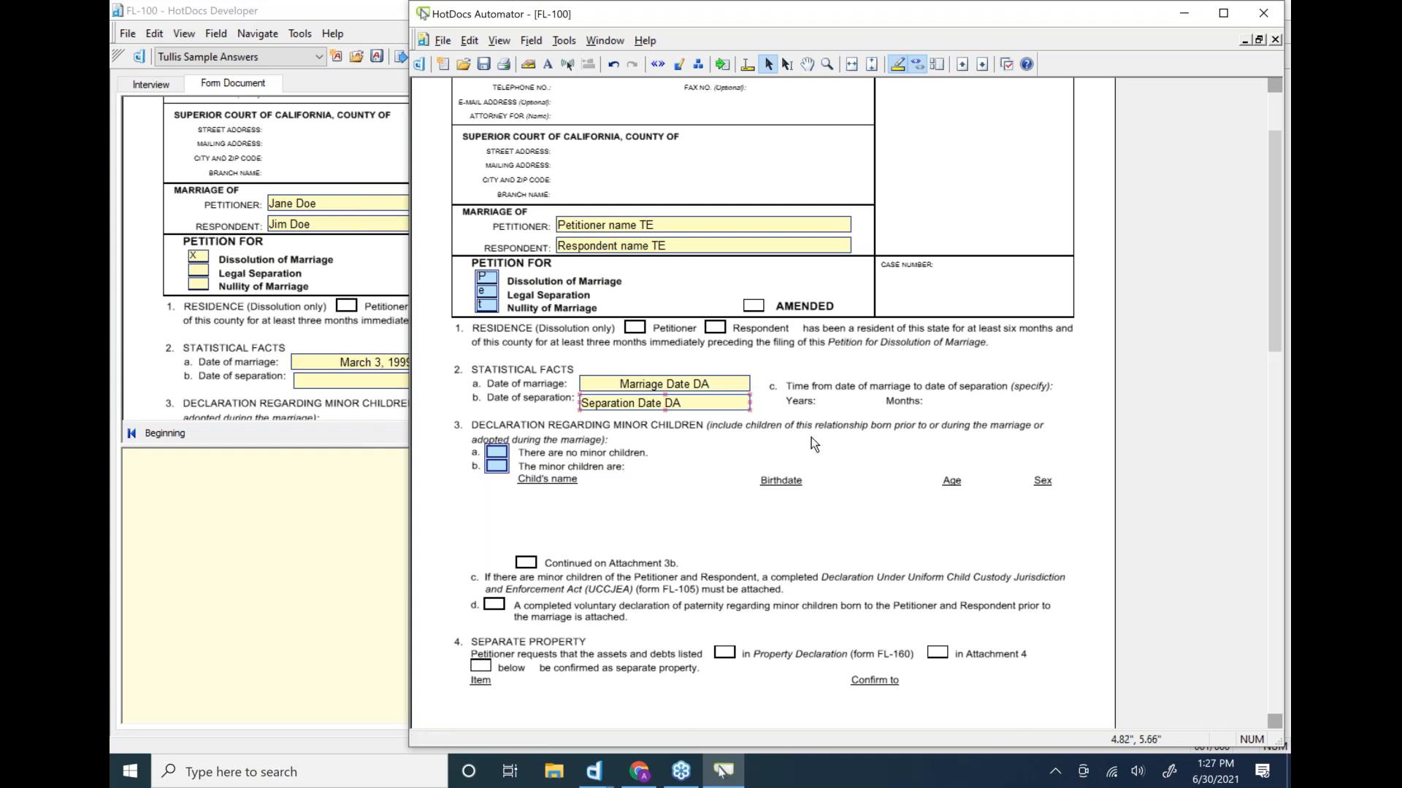
scroll(812, 438, down, 1)
scroll(811, 437, down, 10)
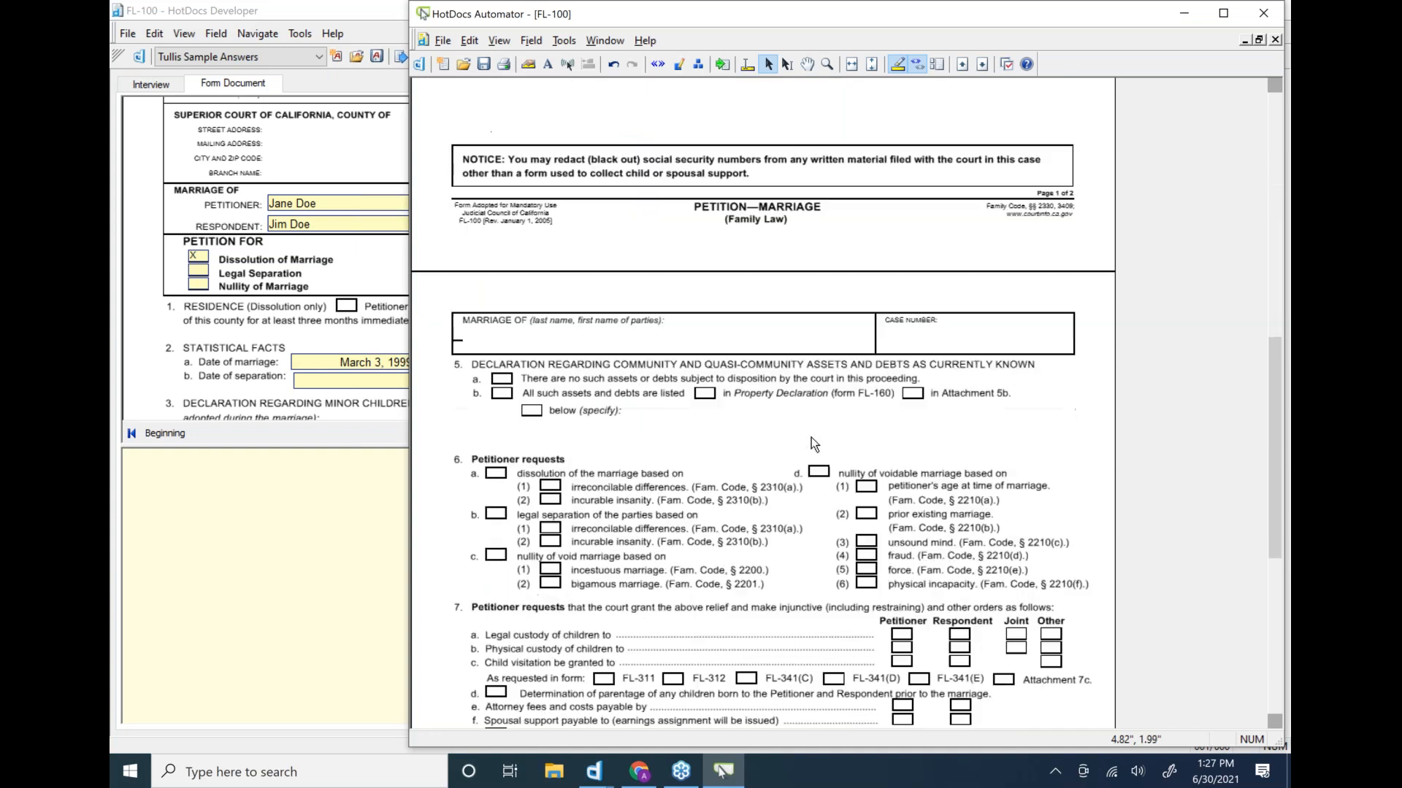
scroll(811, 439, down, 1)
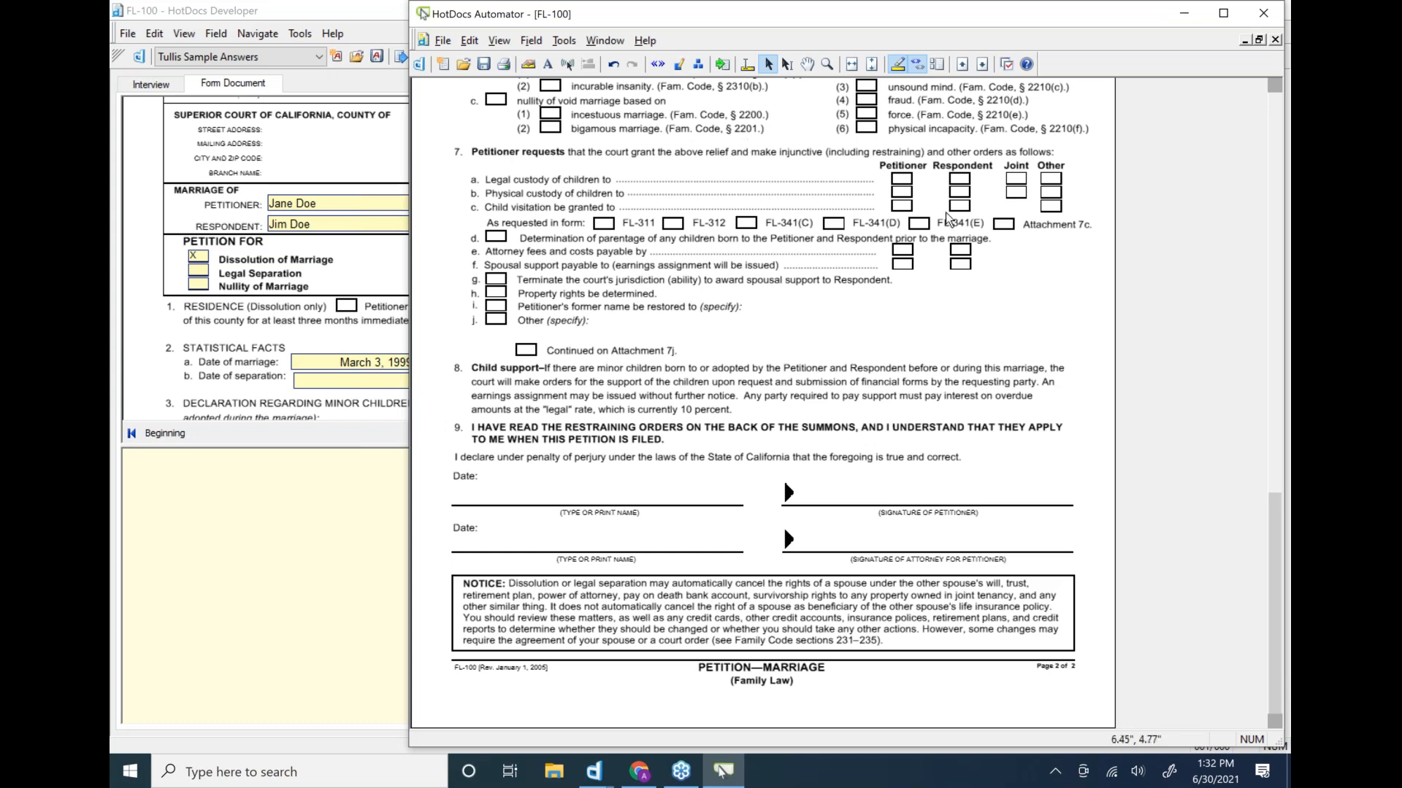
click(1130, 342)
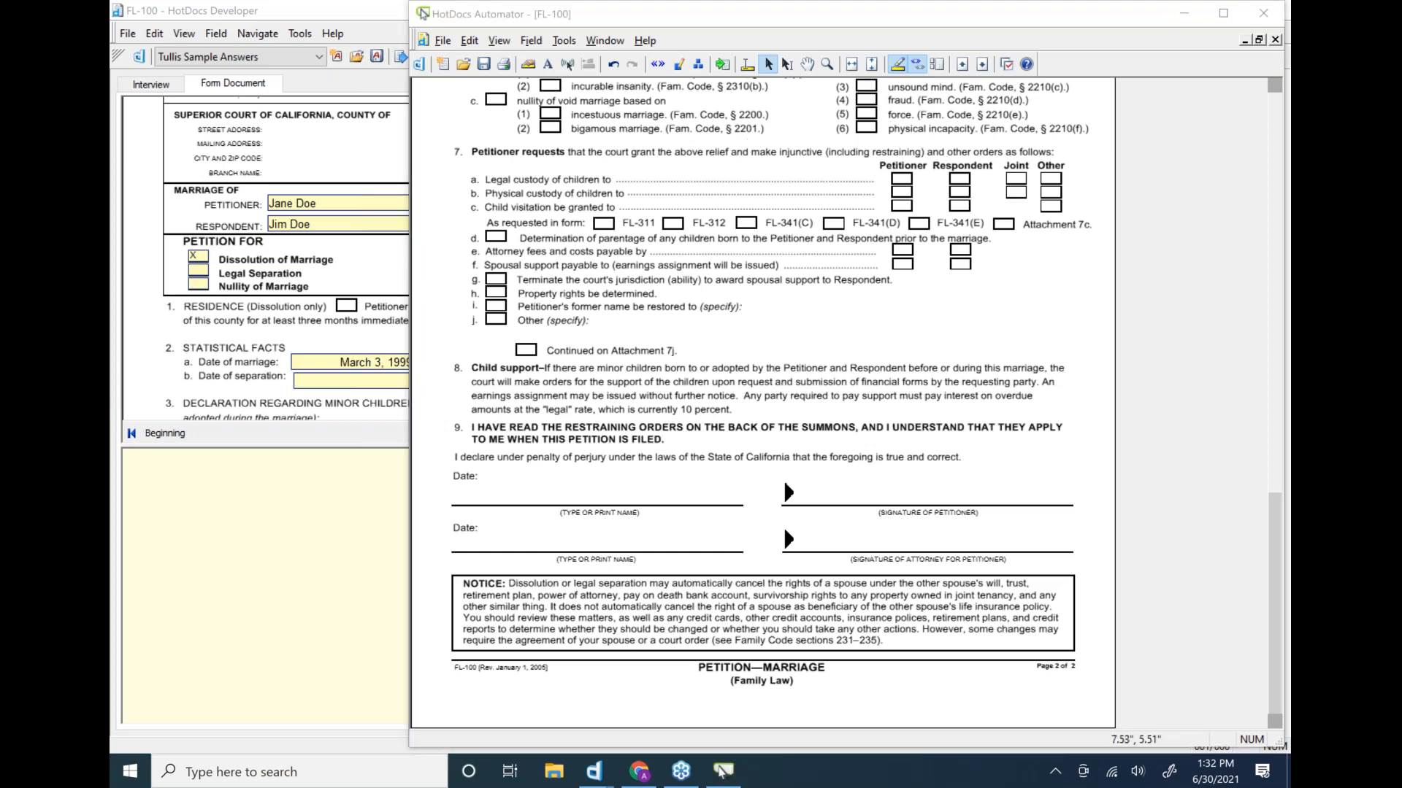